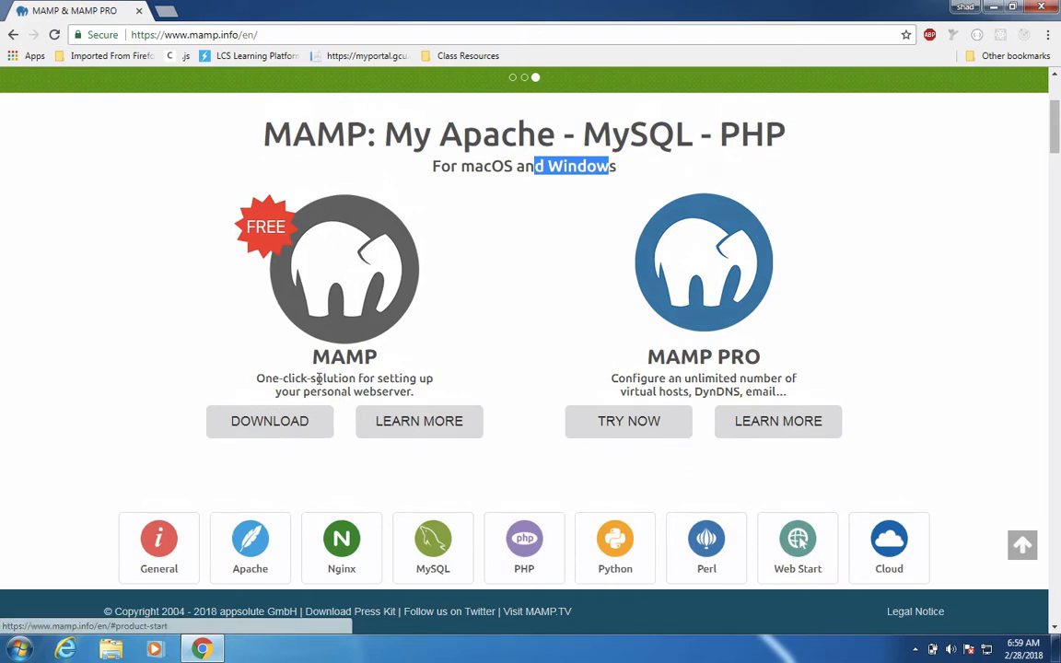
Download the Windows installer for MAMP & MAMP PRO 3.3.1 from the MAMP website
click(288, 422)
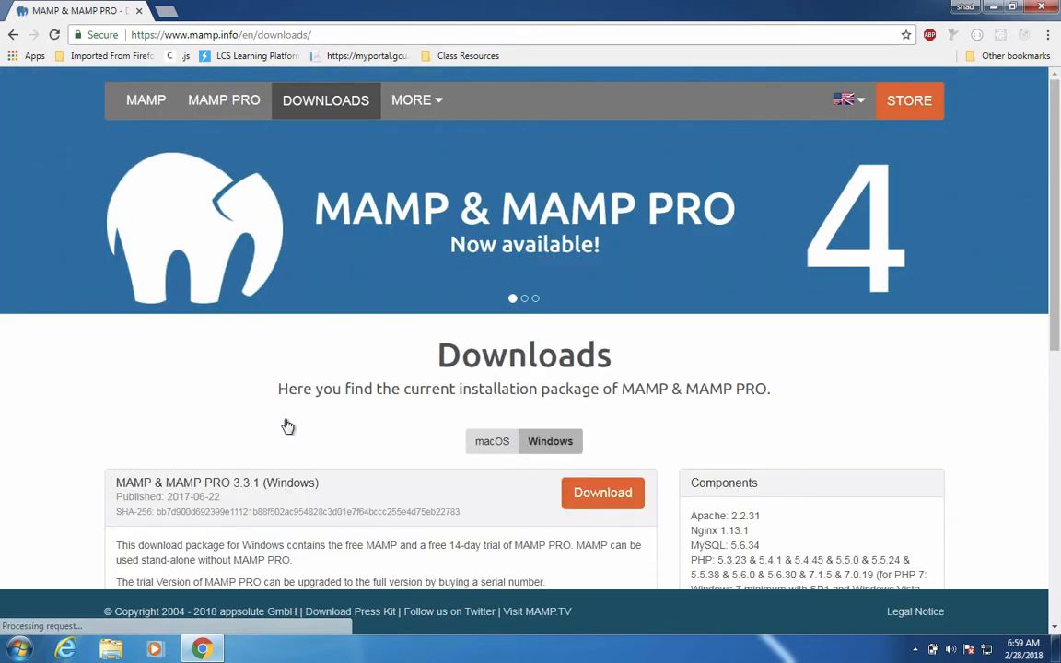
scroll(329, 393, down, 3)
scroll(333, 397, up, 2)
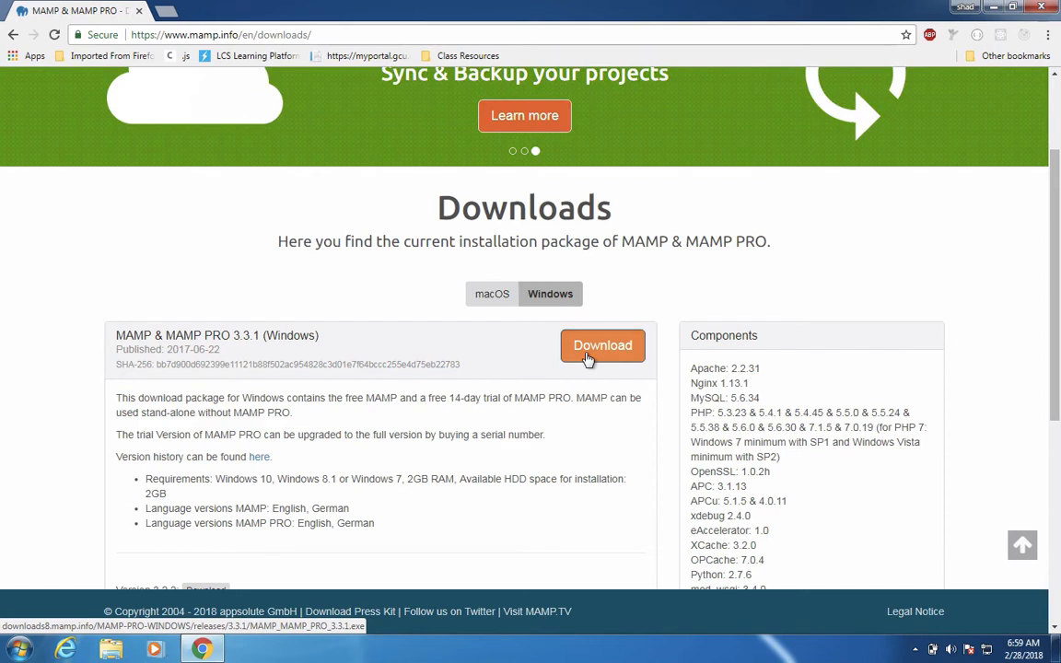
click(588, 358)
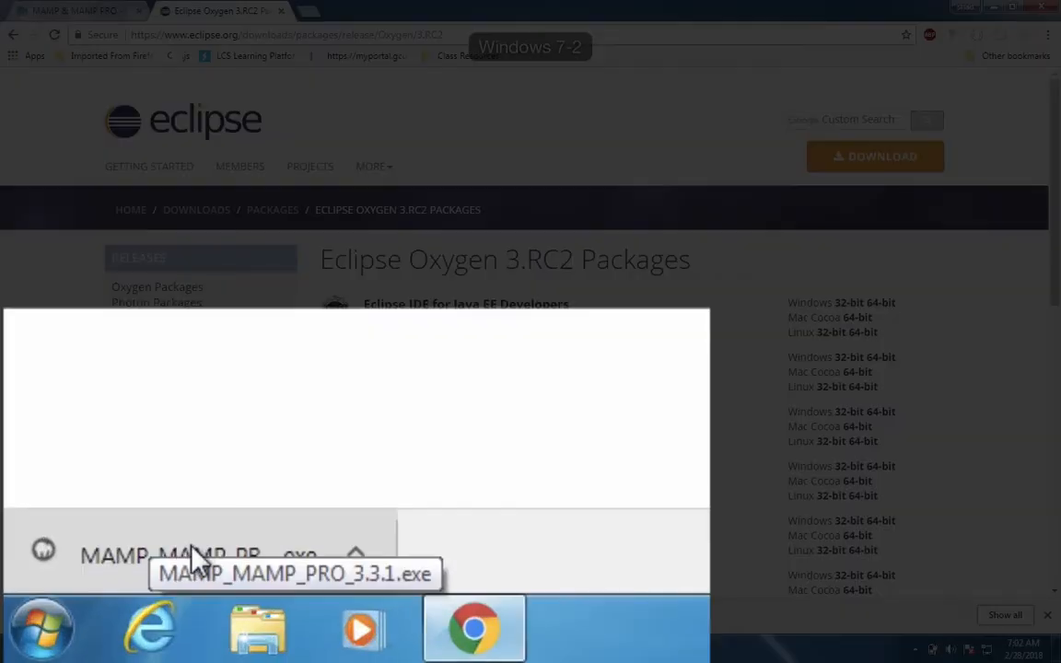
Run MAMP_MAMP_PRO_3.3.1.exe from its download folder, allow it to make changes, and choose English as the setup language
click(362, 552)
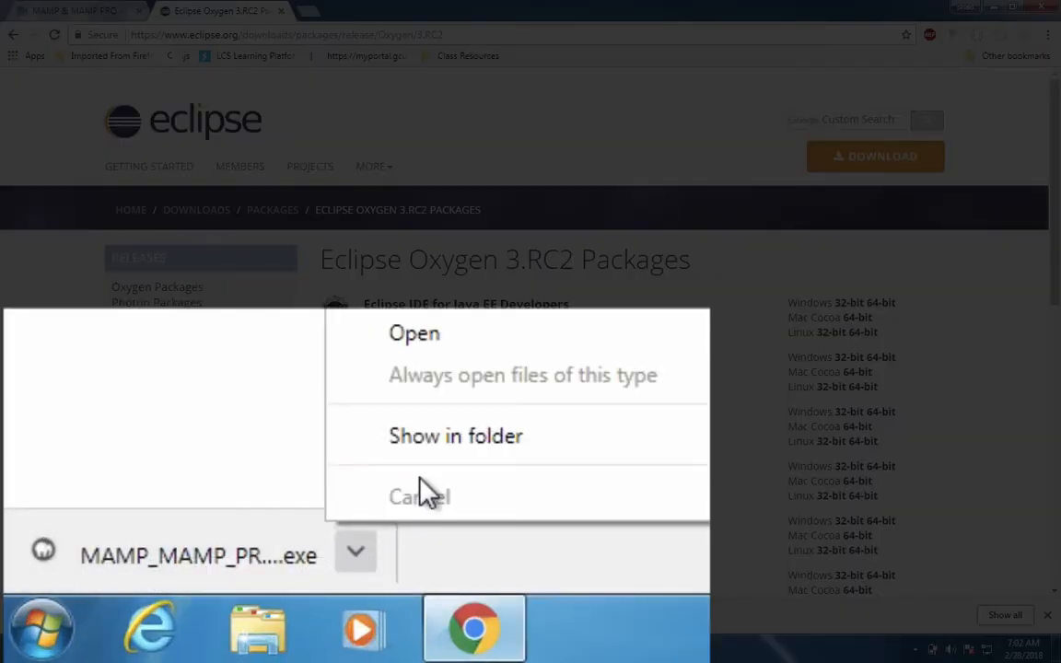
click(431, 442)
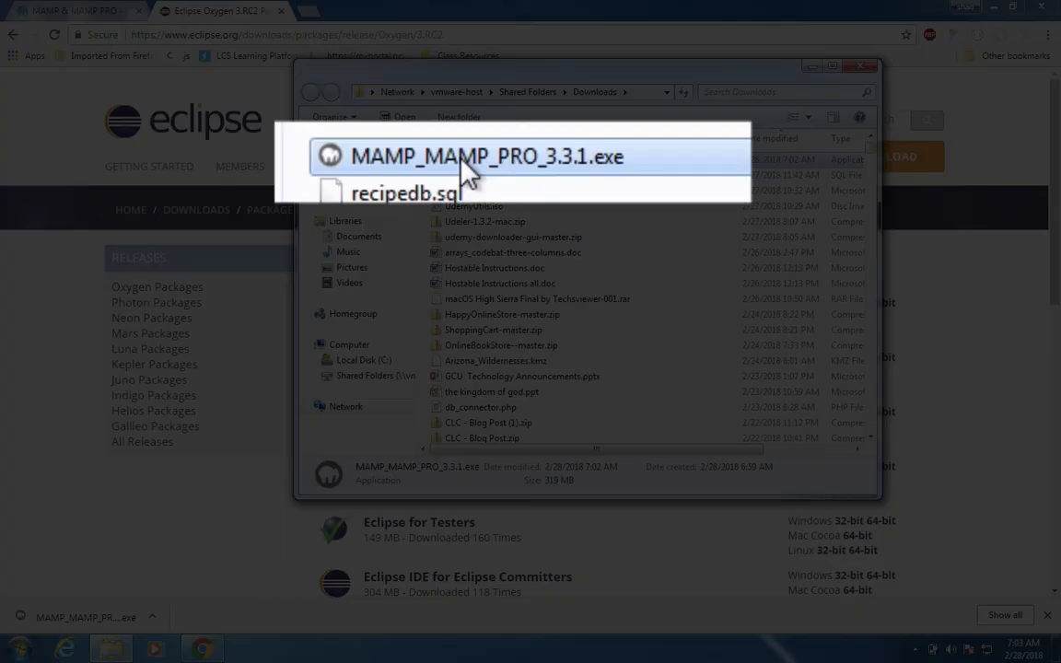
double_click(461, 158)
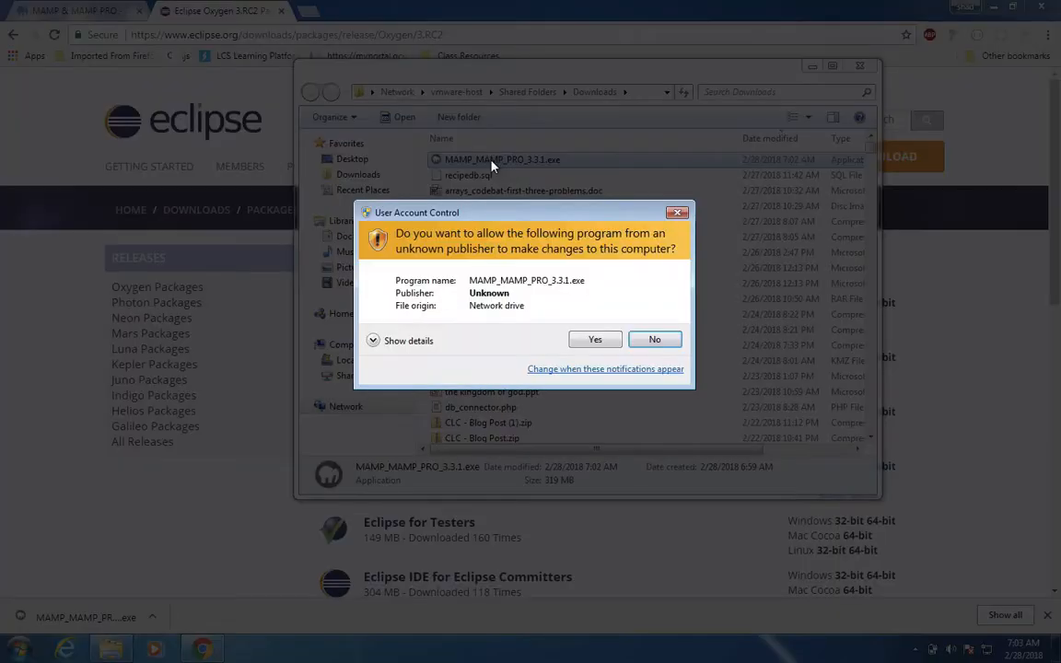
click(592, 339)
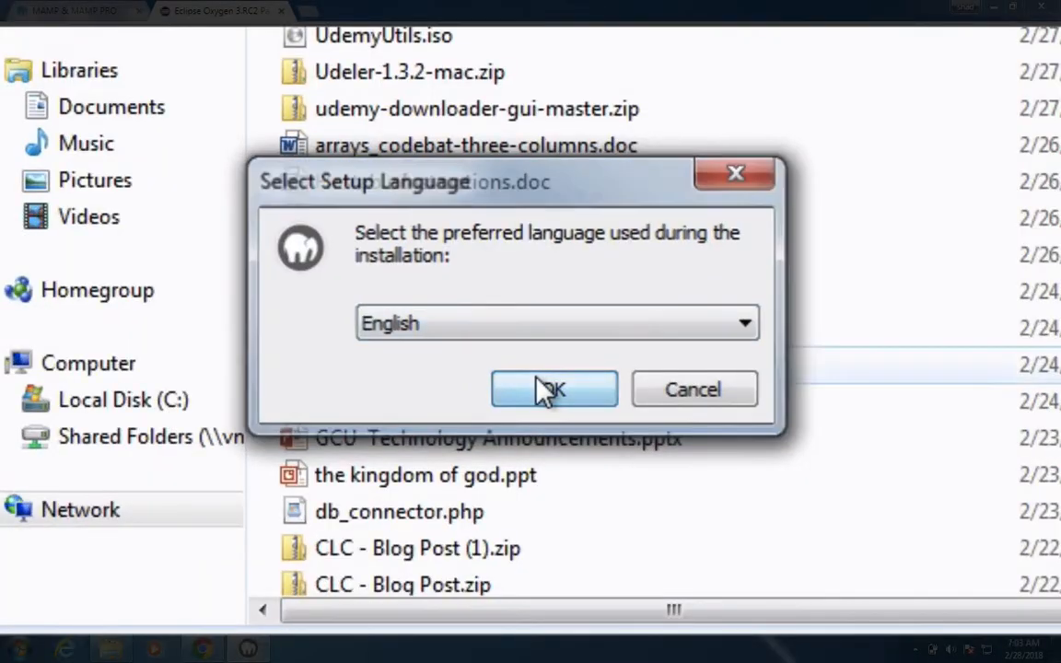
click(549, 390)
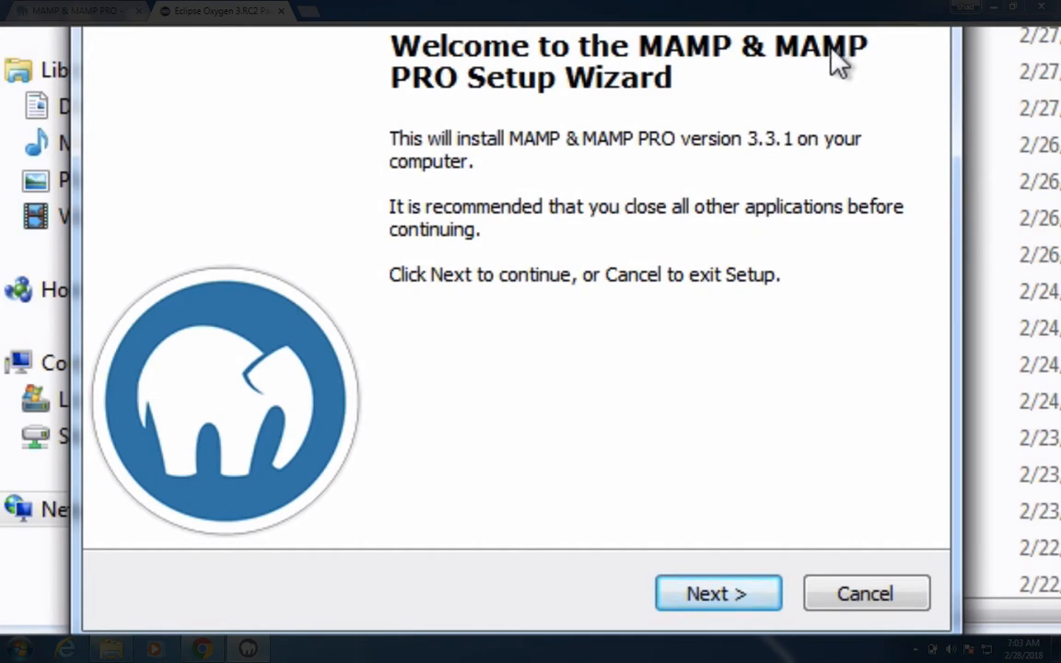
Exclude MAMP PRO from the installation and accept the license agreement
click(764, 589)
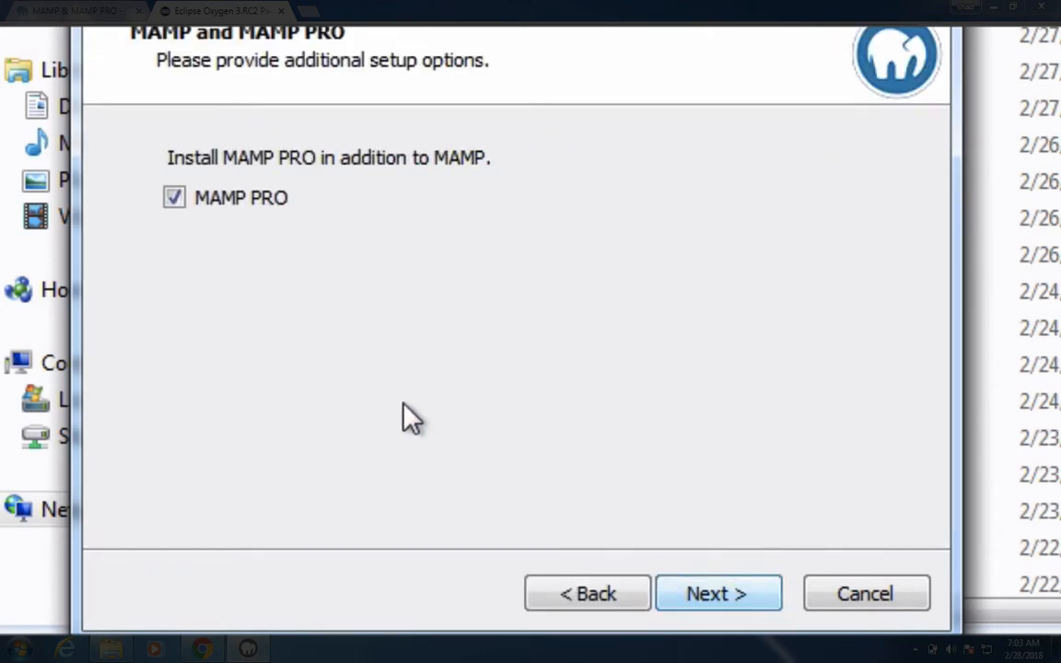
click(173, 199)
click(693, 597)
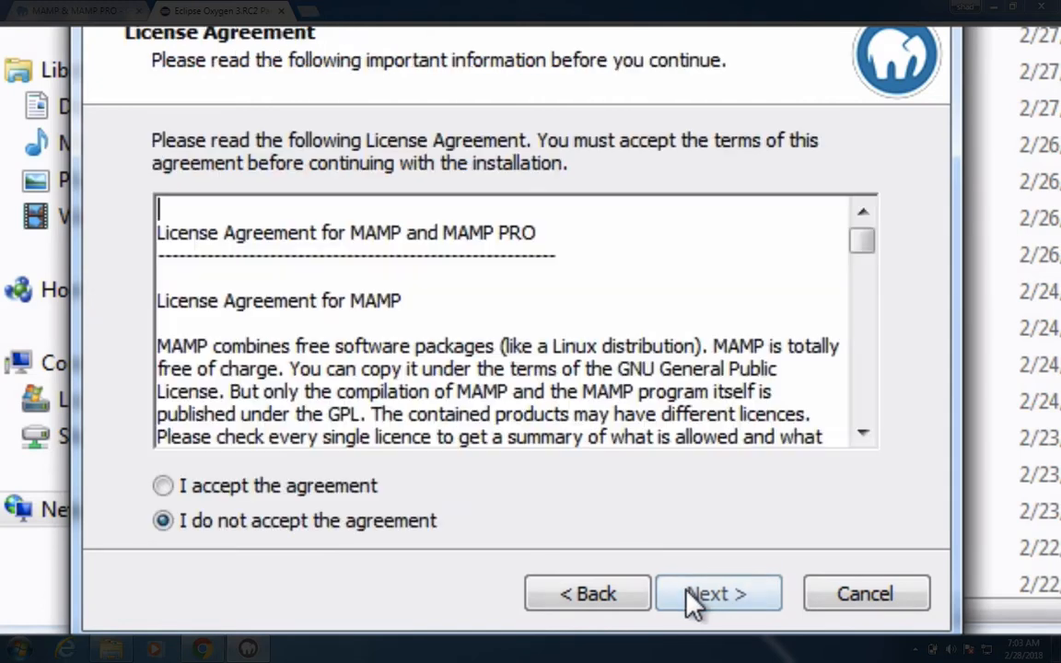
click(162, 487)
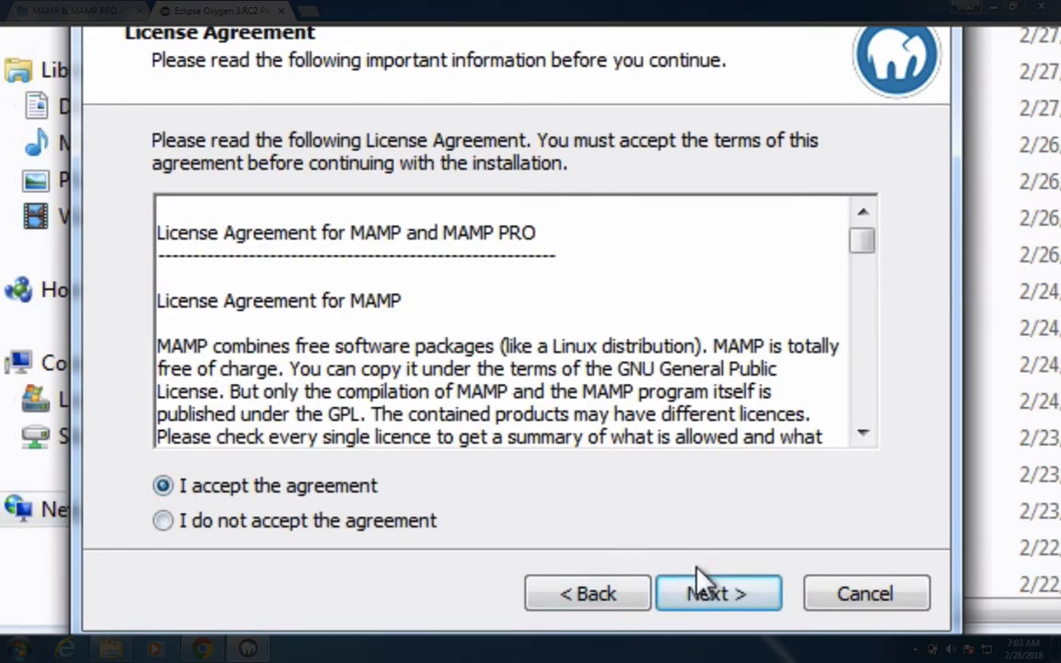
click(714, 599)
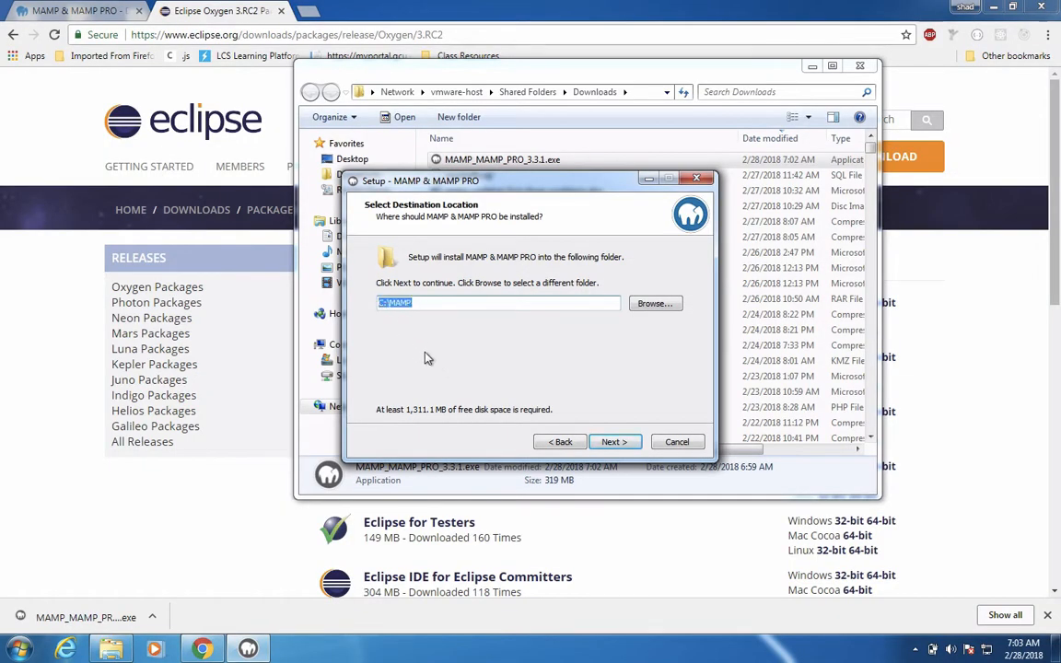
Install MAMP into the existing C:\MAMP folder, keeping the MAMP Start Menu folder and the desktop icon option
click(612, 442)
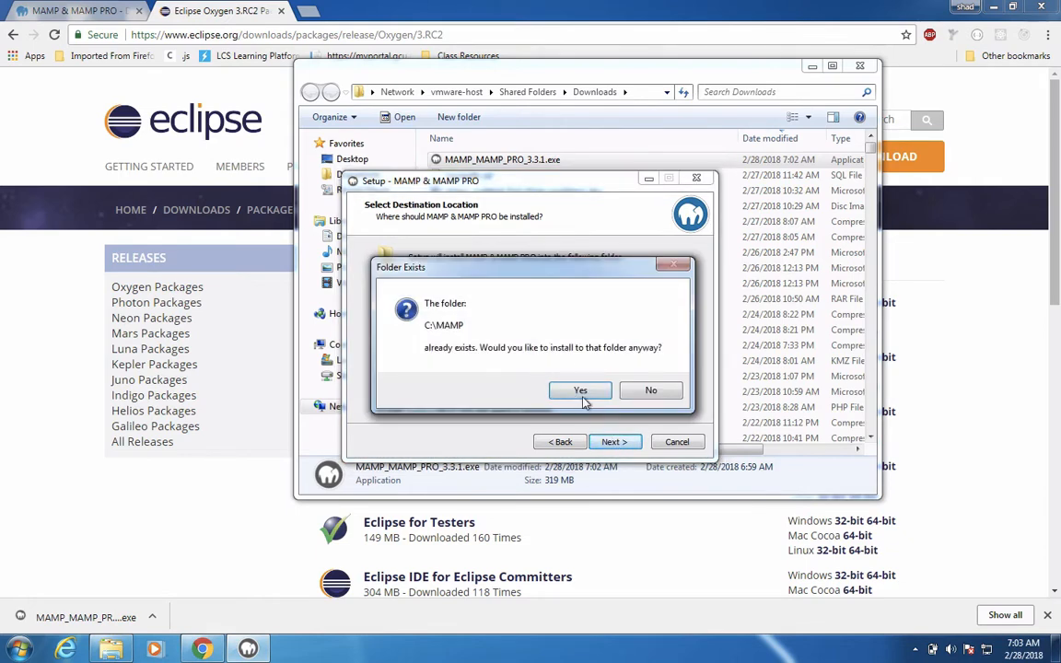
click(580, 391)
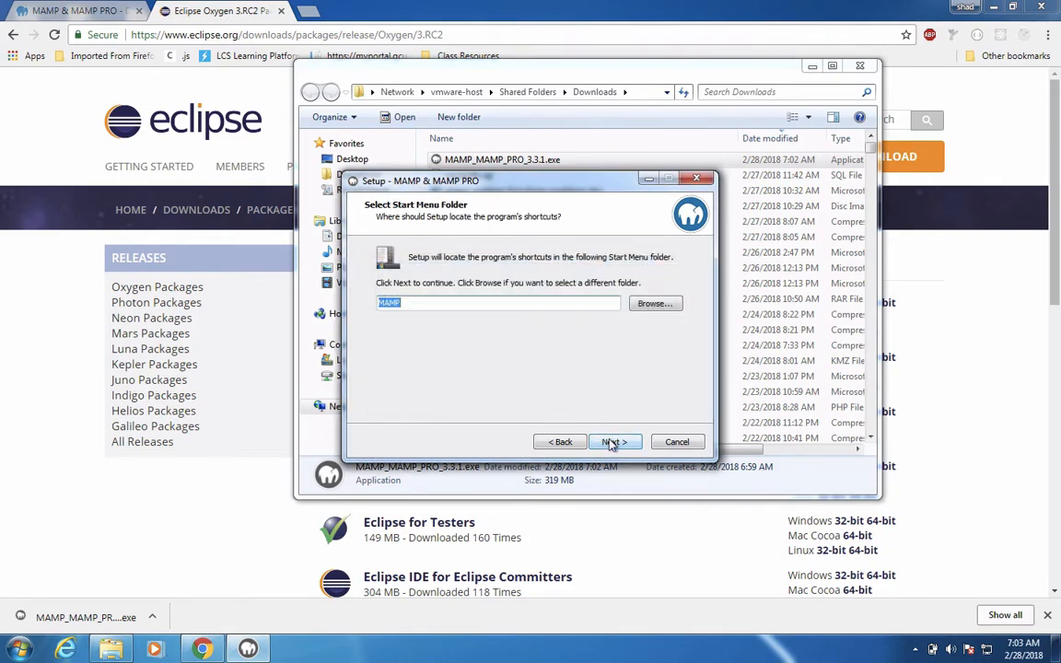
click(612, 443)
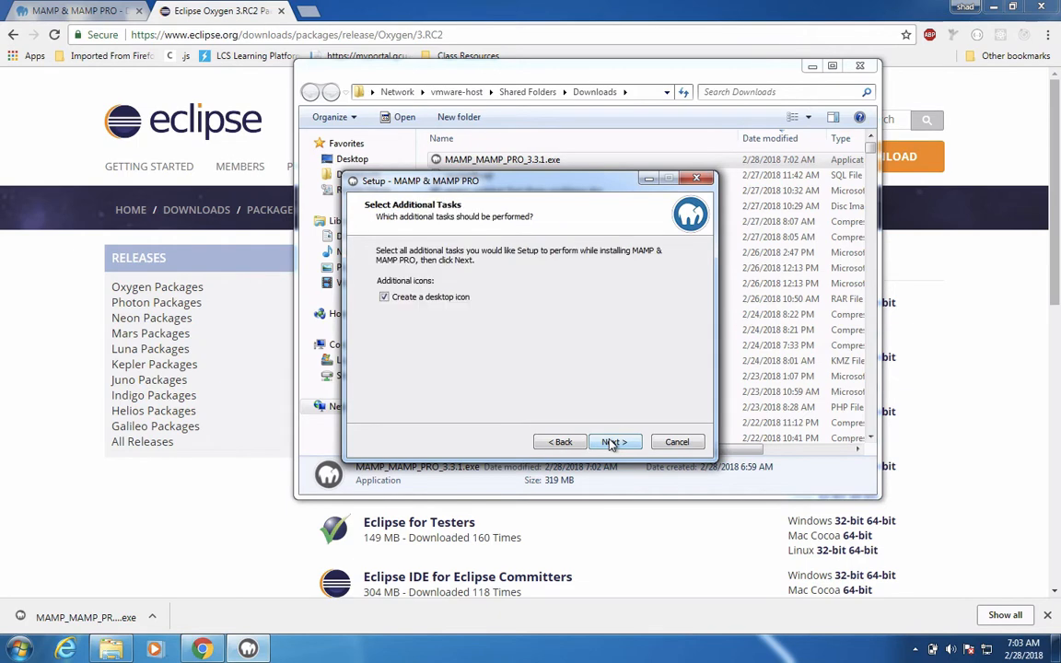
click(611, 443)
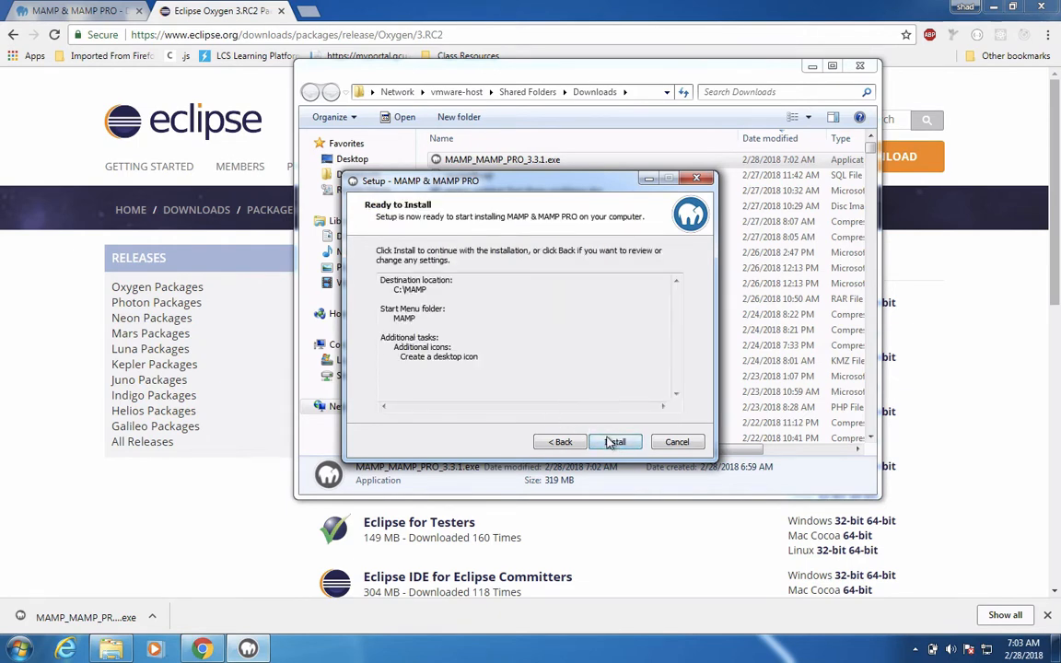
click(612, 442)
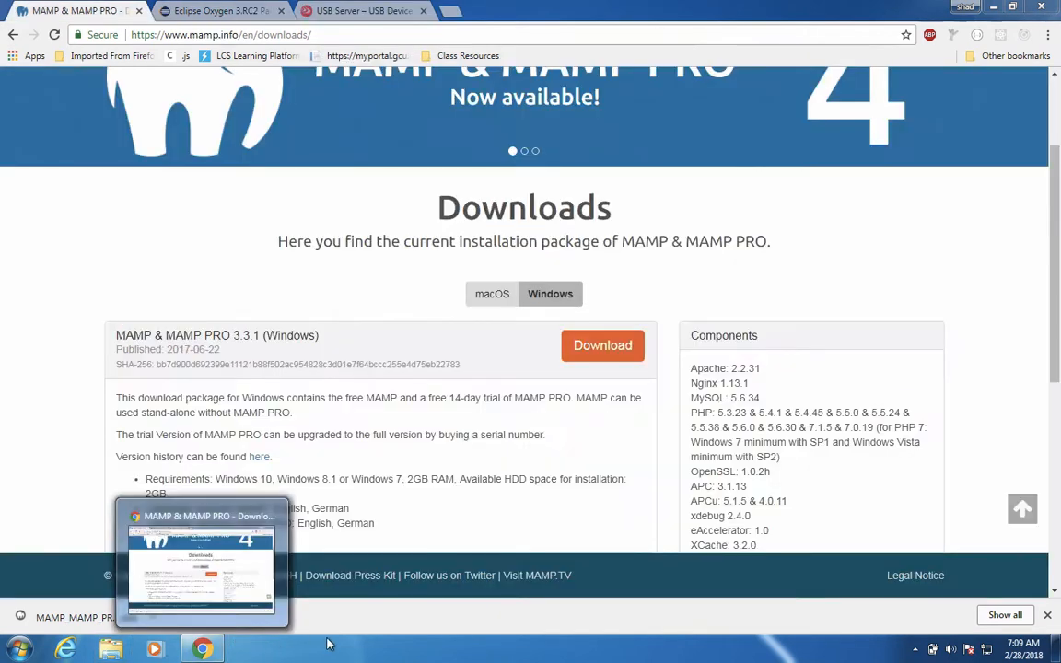
Switch to Windows Explorer, open the MAMP folder on Local Disk (C:), and locate MAMP.exe
click(109, 650)
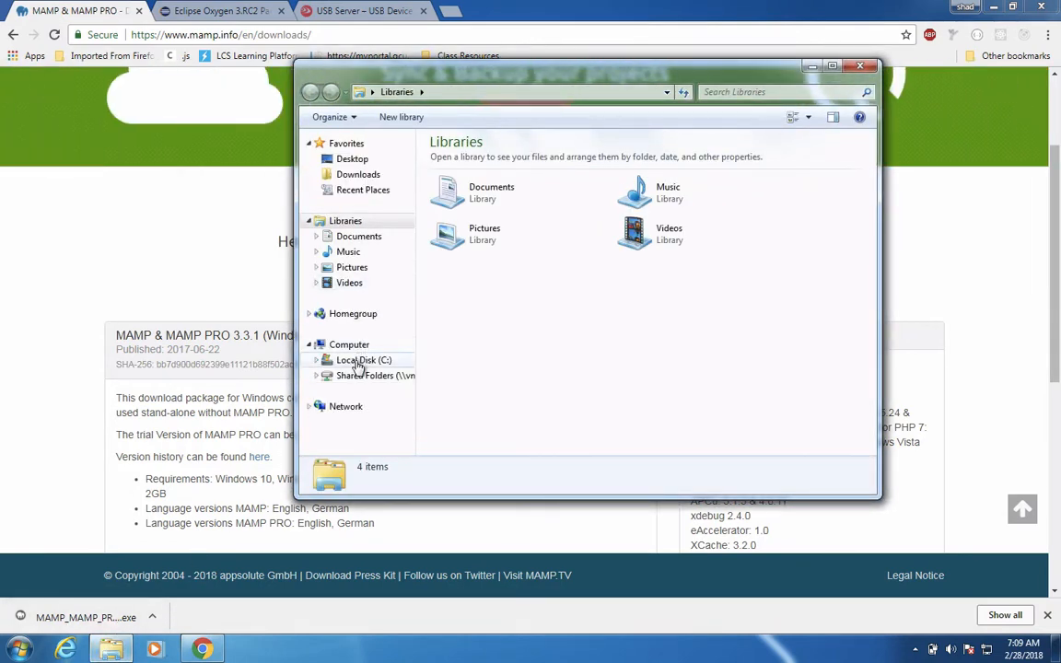
click(358, 363)
click(342, 345)
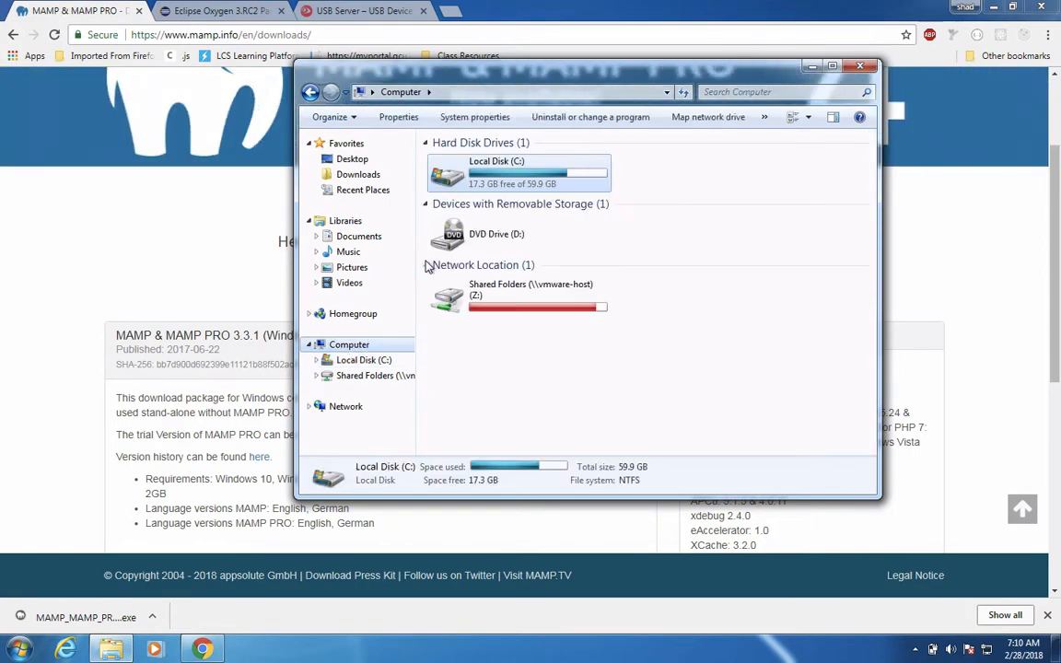
double_click(497, 183)
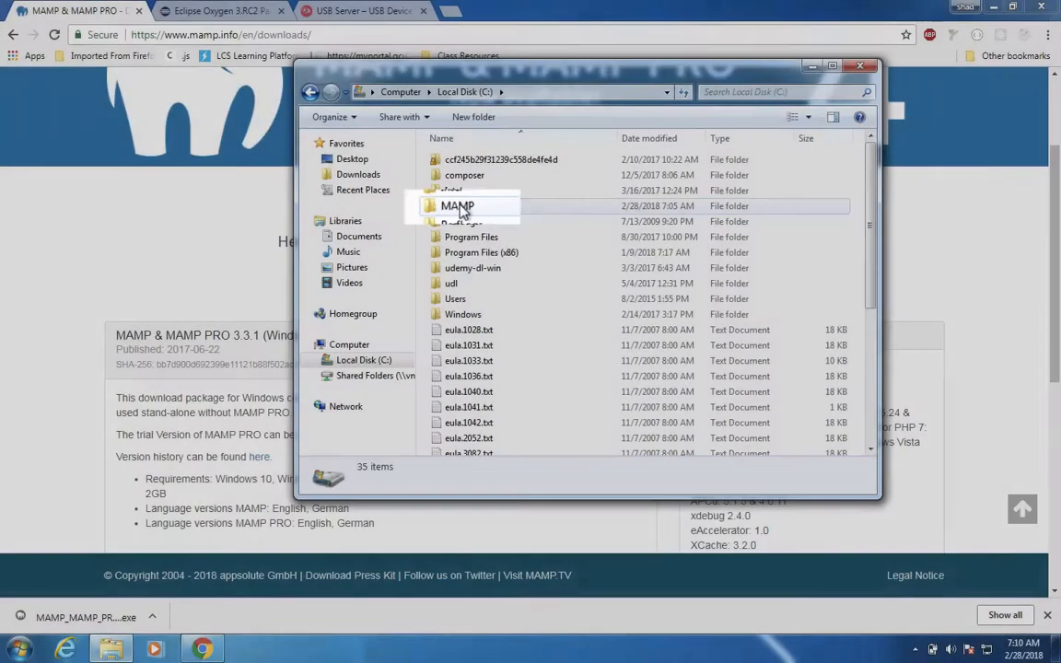
click(463, 207)
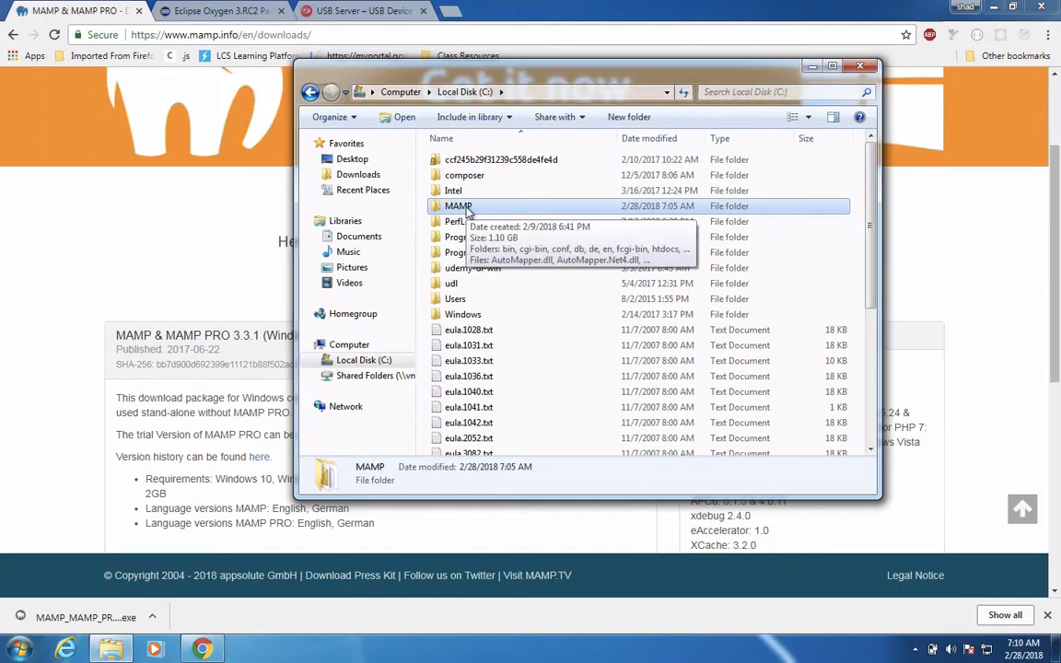
double_click(467, 208)
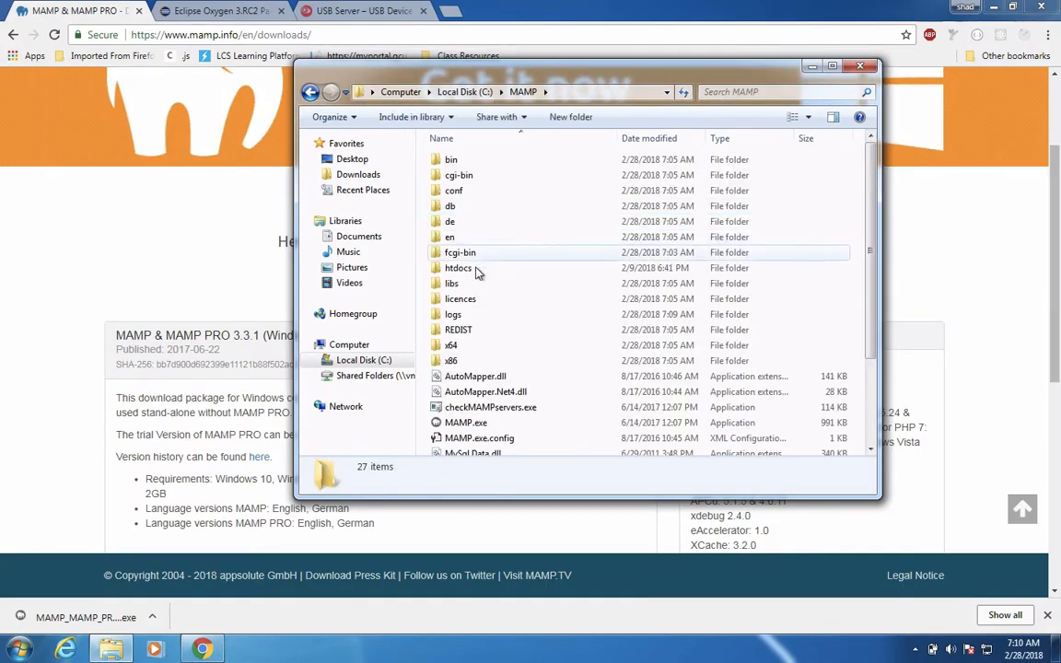
click(464, 424)
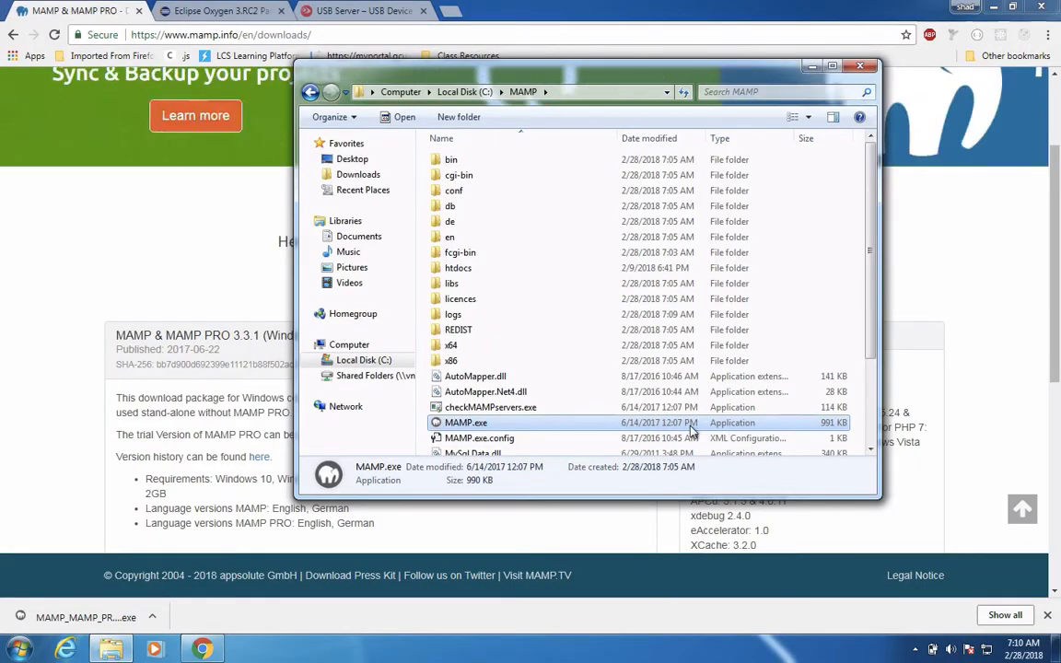
Create a new folder named heromaker inside MAMP's htdocs folder
click(456, 268)
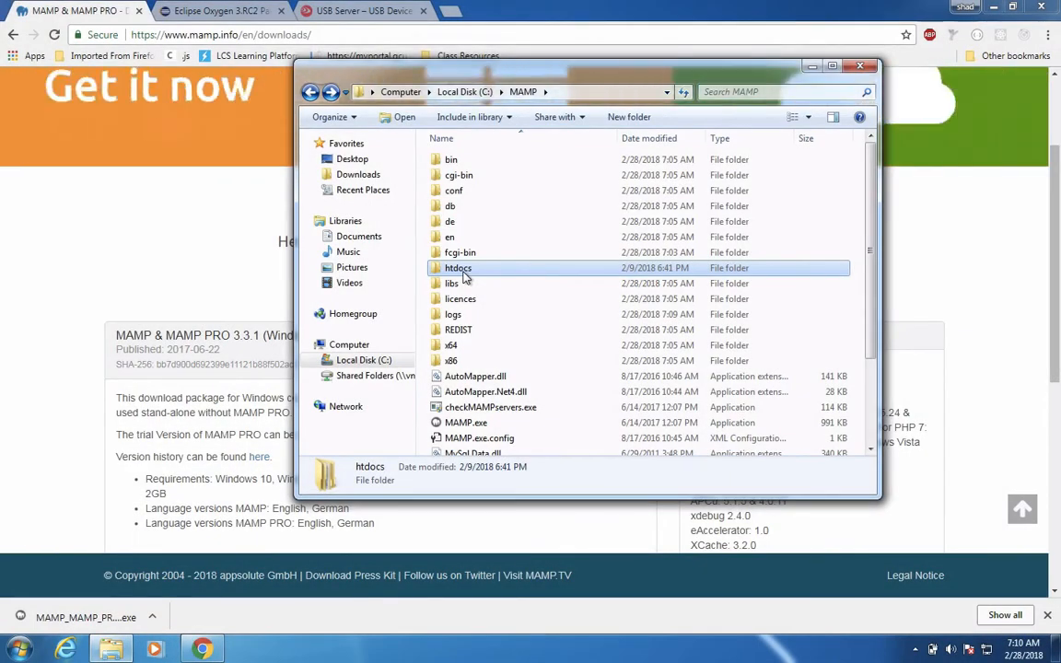
double_click(464, 273)
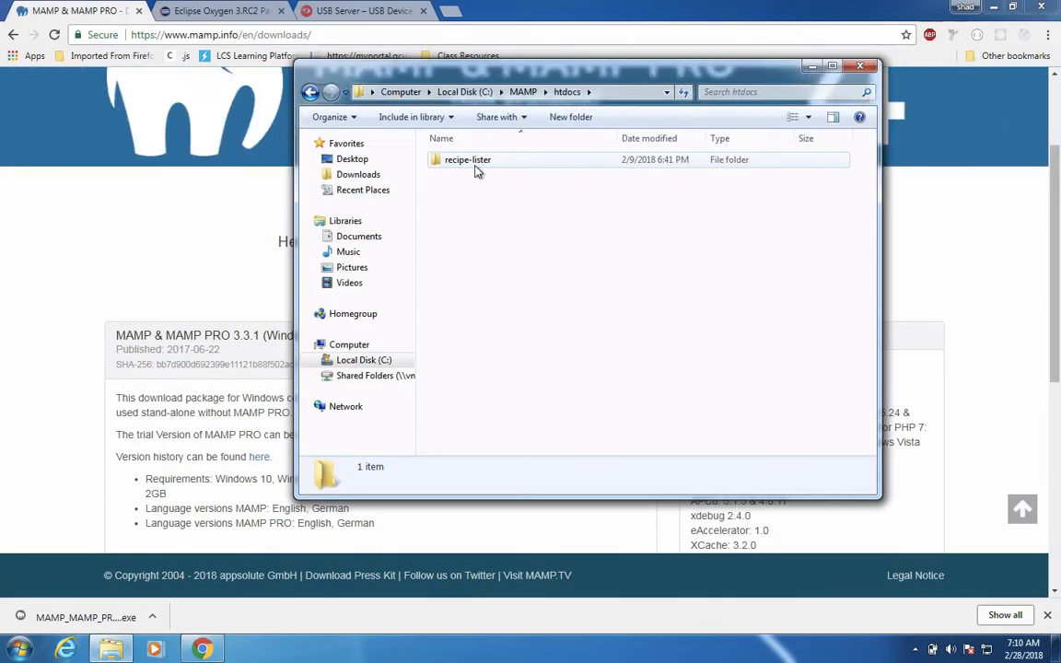
right_click(452, 238)
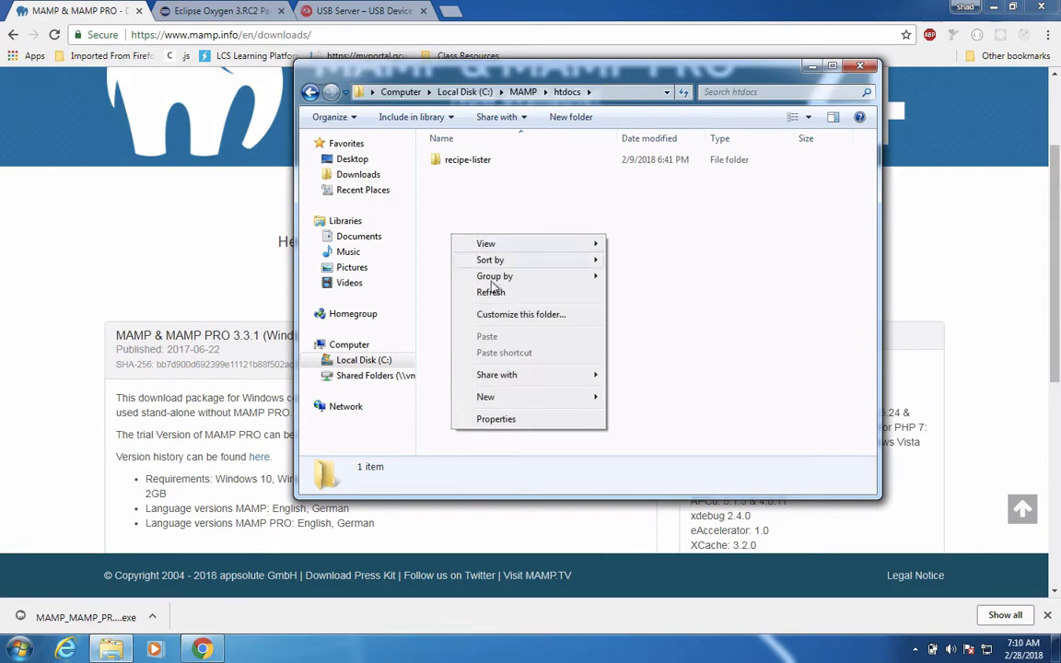
mouse_move(518, 407)
click(622, 399)
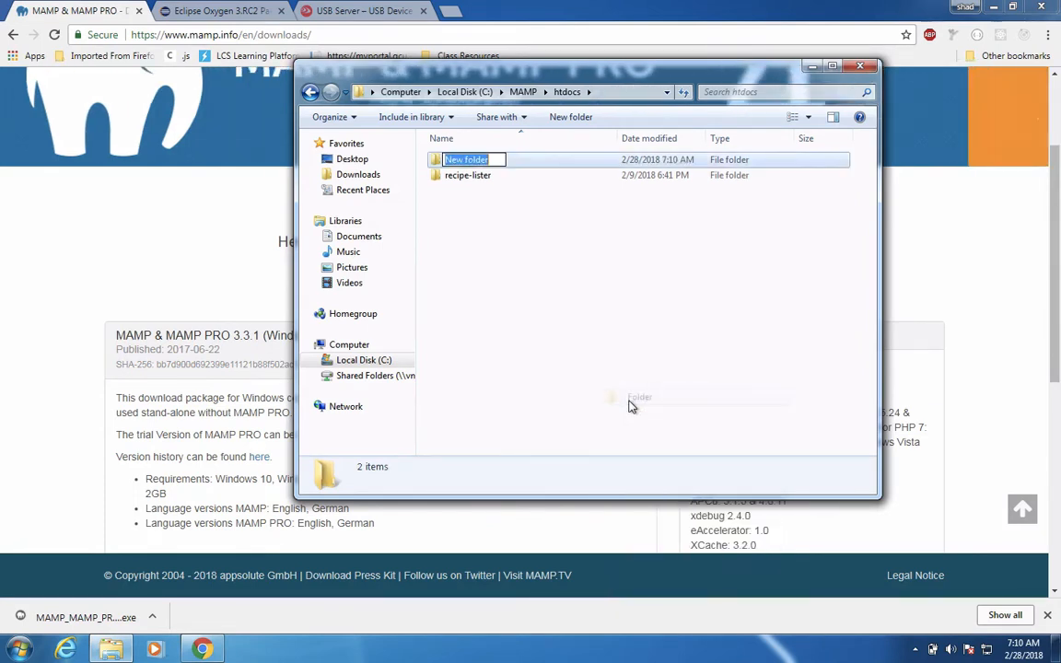
text(heromak)
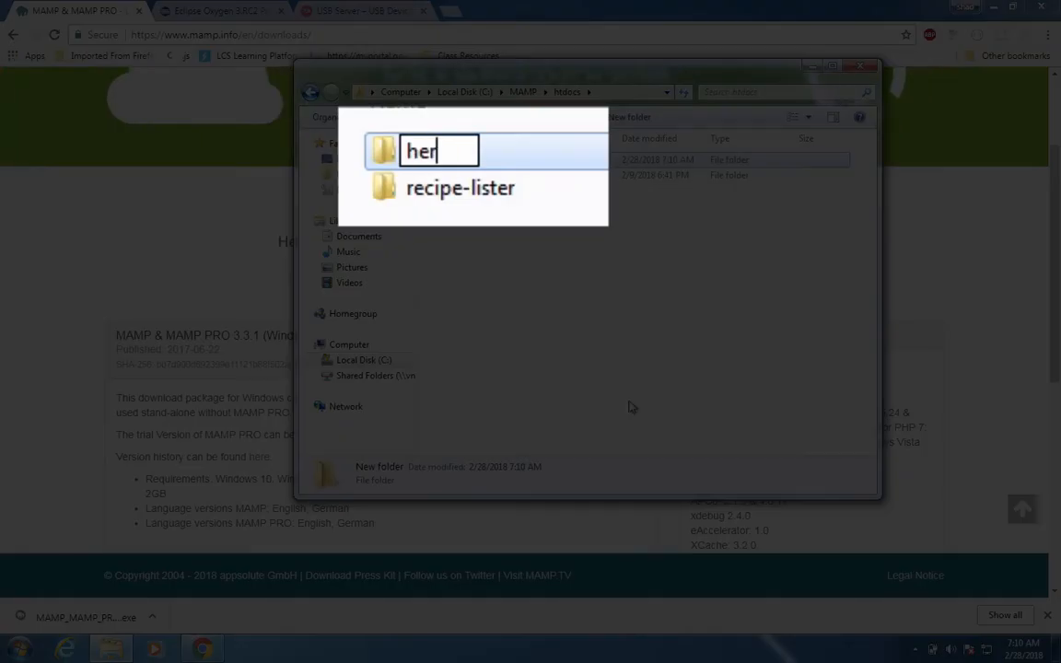
text(er)
key(Return)
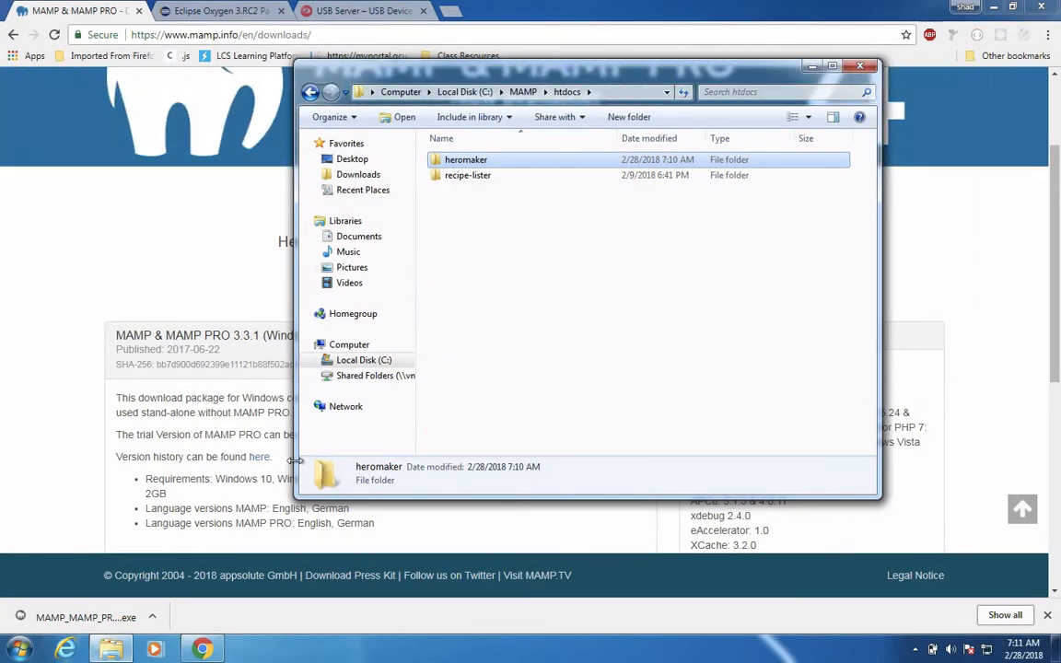
Launch MAMP.exe from the C:\MAMP folder and open the MAMP start page in the browser
click(311, 93)
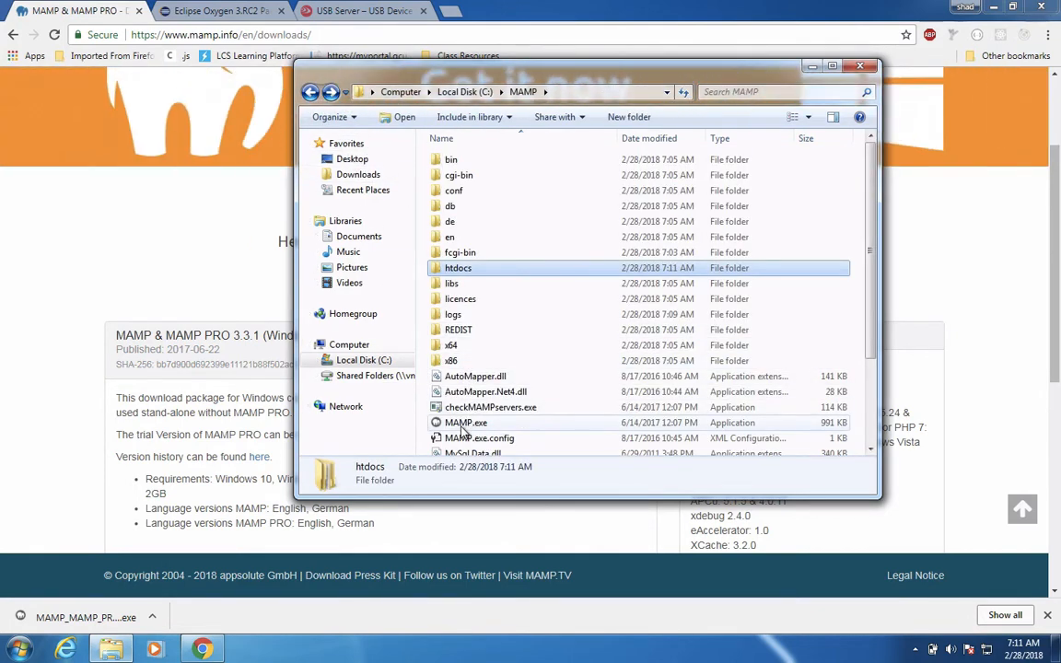
click(463, 425)
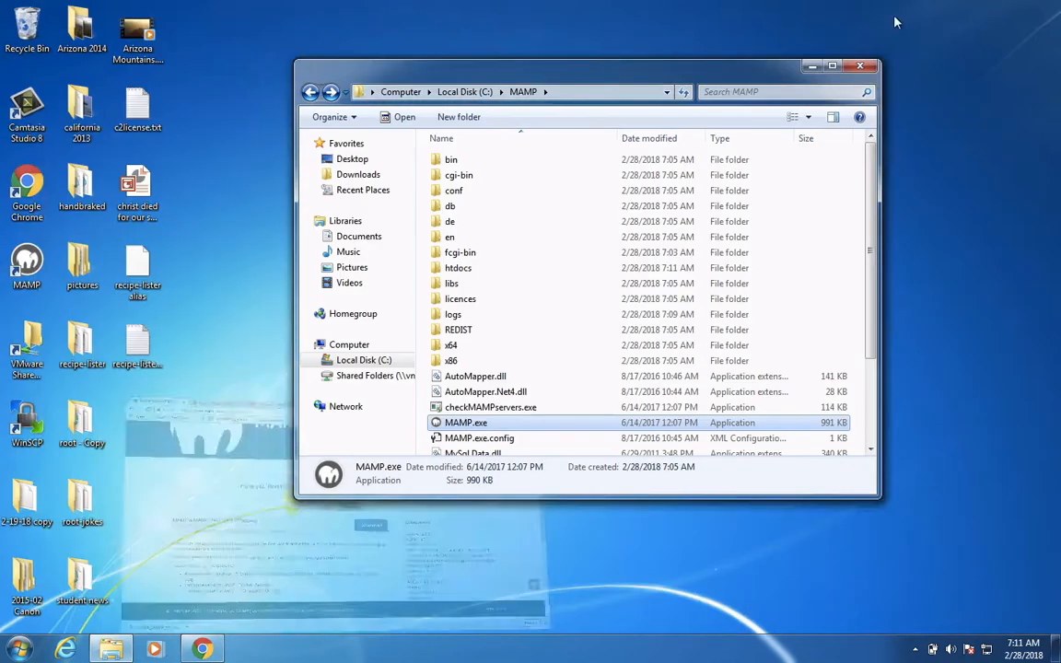
click(42, 266)
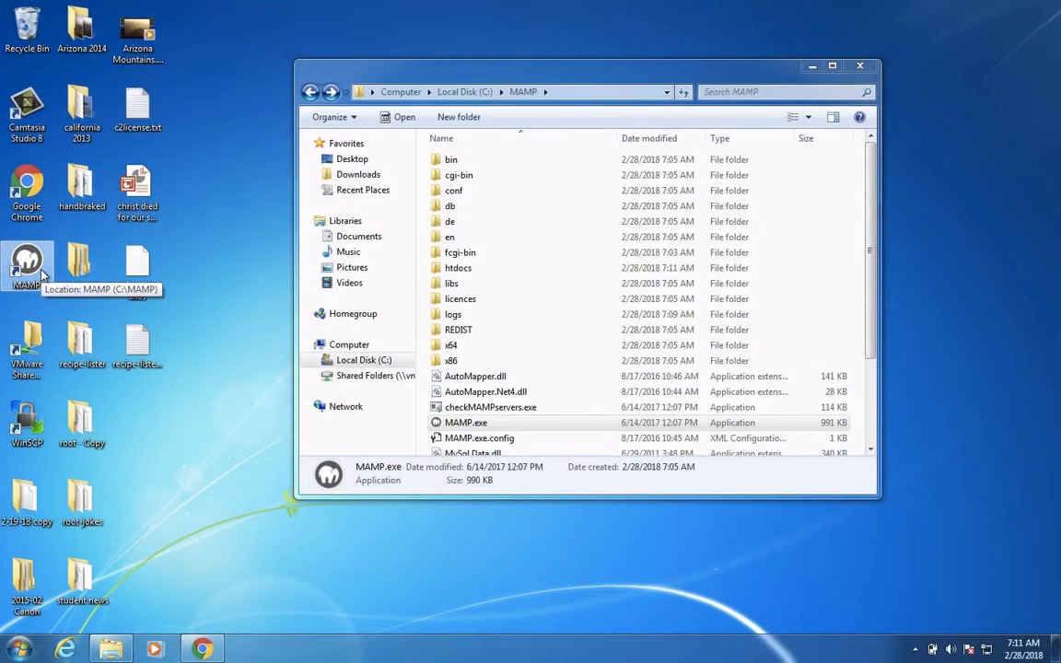
click(459, 423)
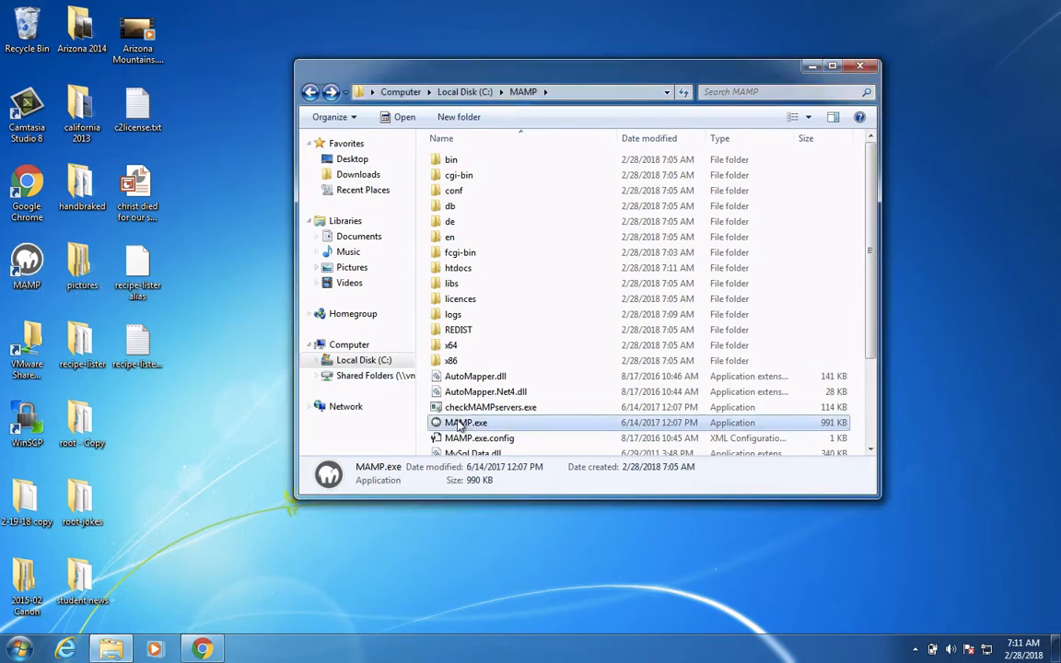
double_click(458, 423)
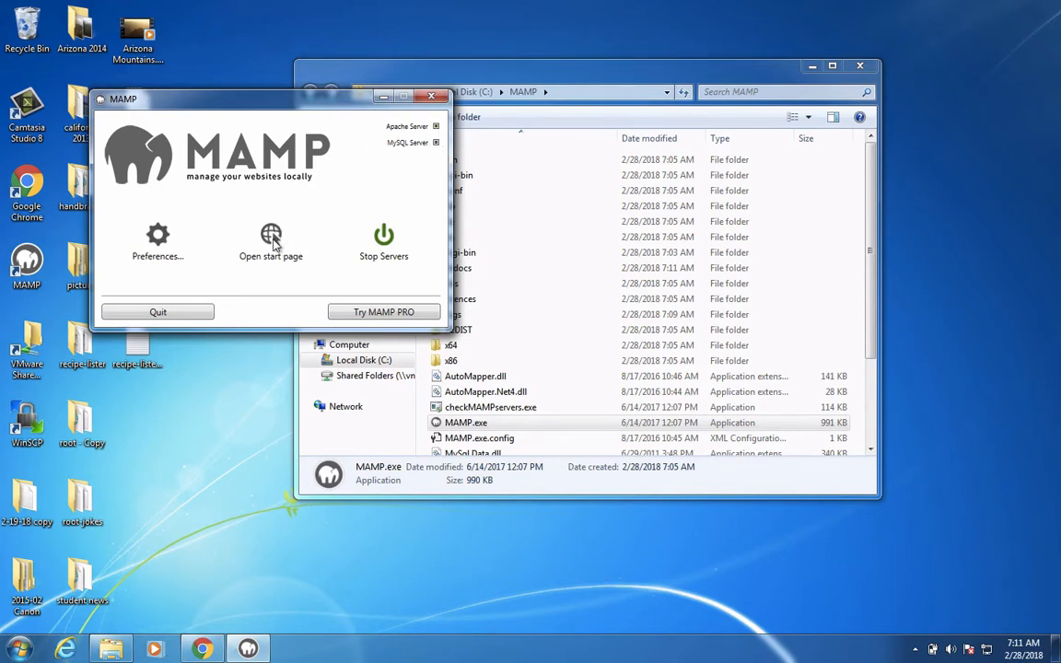
click(272, 238)
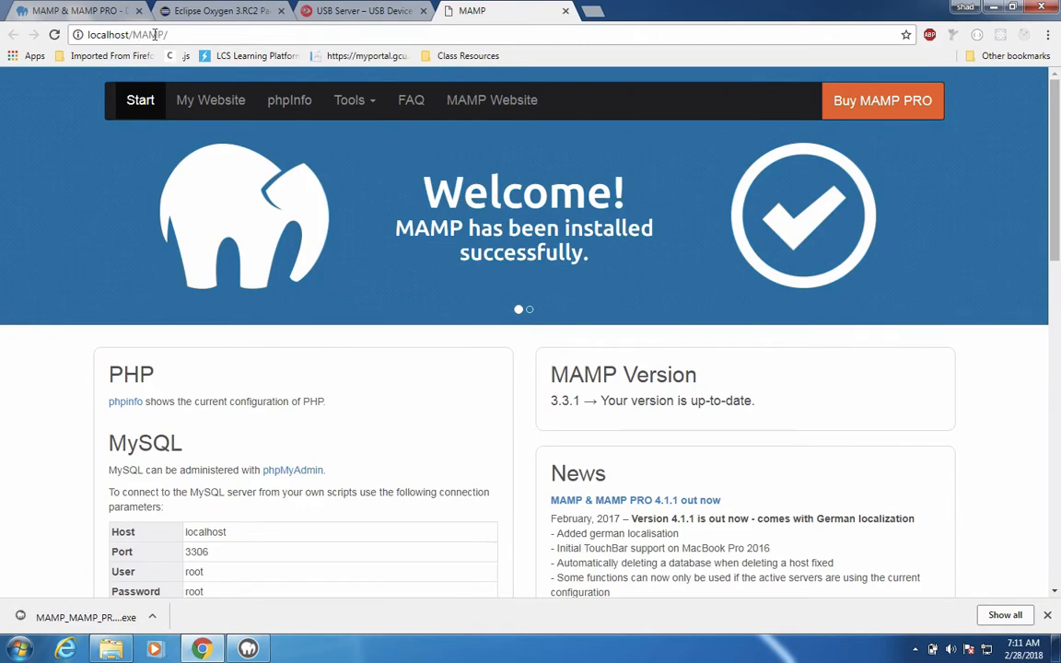
Inspect the localhost/MAMP/ address and open phpMyAdmin from the MySQL section of the MAMP start page
click(155, 34)
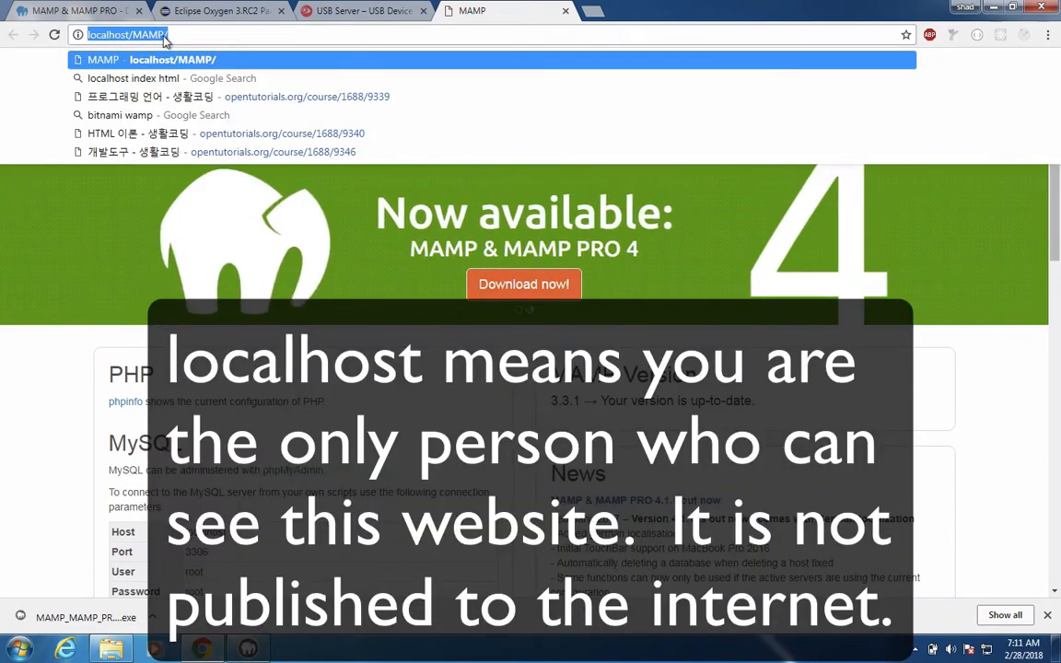
click(51, 377)
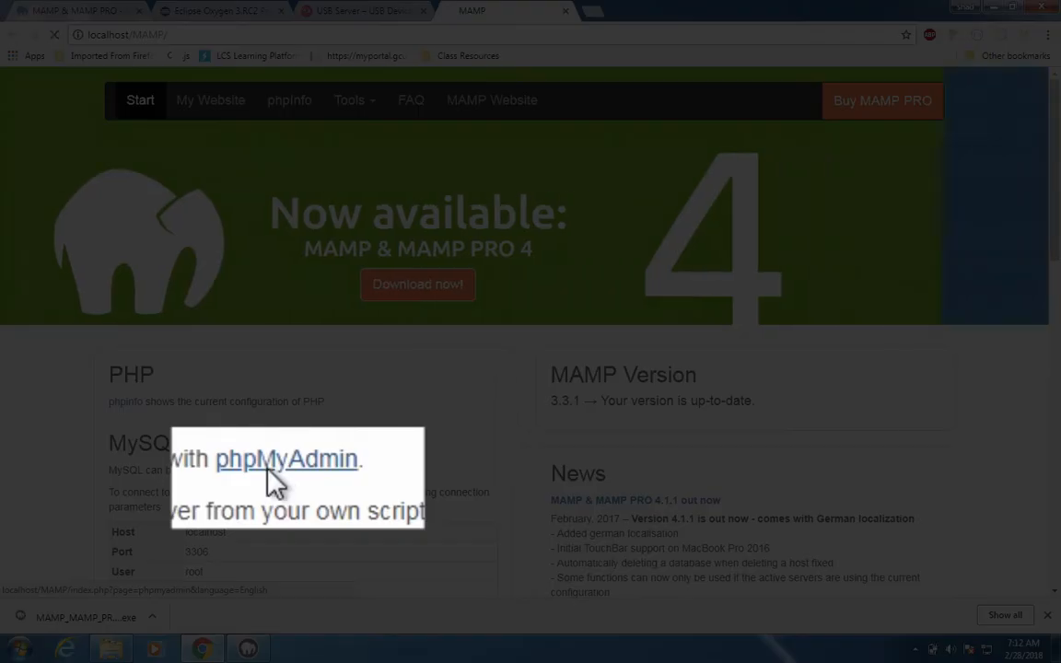
click(286, 475)
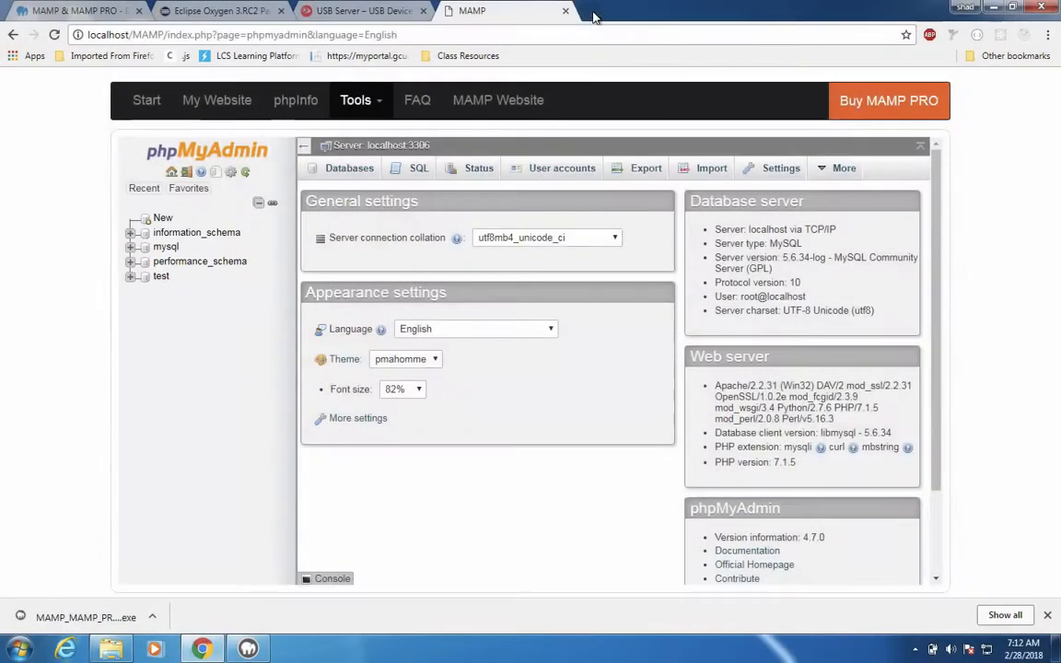
Load localhost in a new browser tab, removing the autocompleted :8888/jokesdb/ part of the address
click(592, 11)
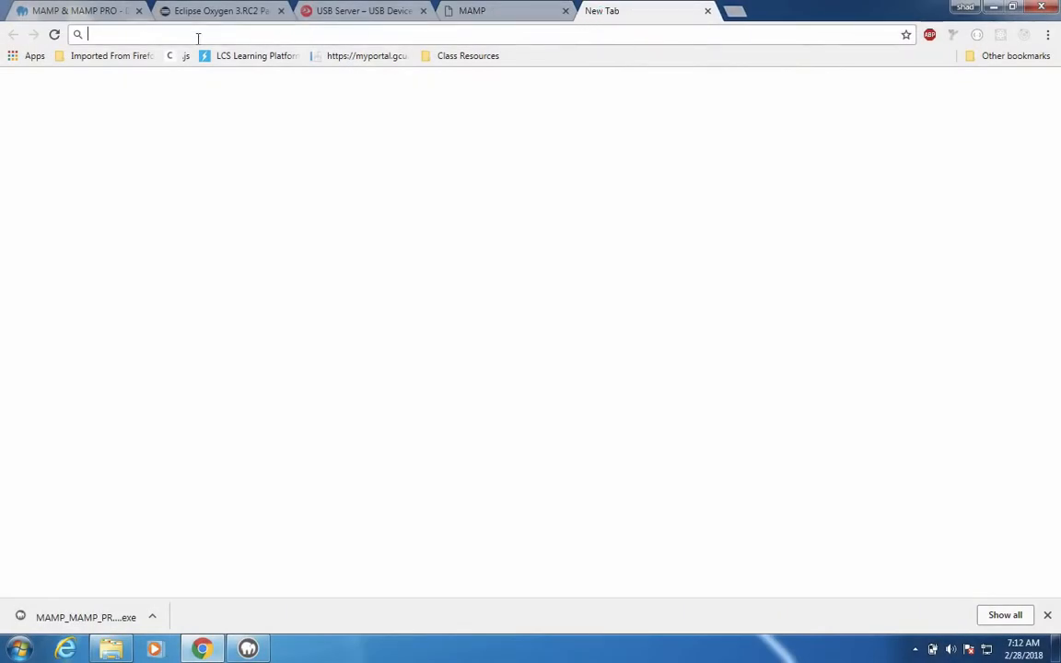
text(local)
key(Right)
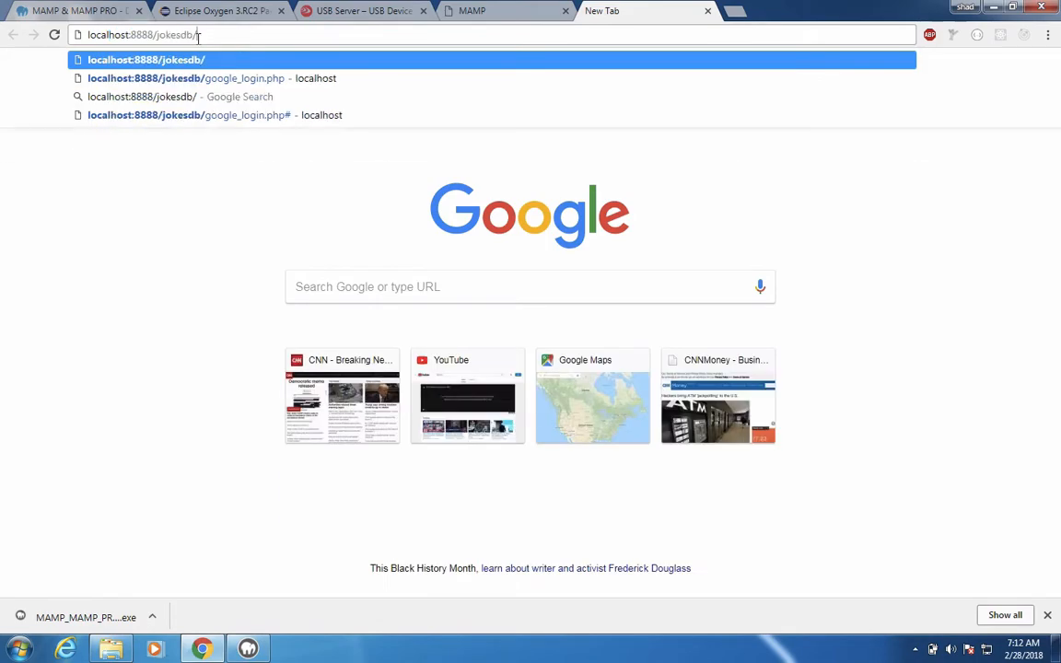
key(BackSpace)
key(BackSpace)
key(BackSpace)
key(BackSpace)
key(BackSpace)
key(BackSpace)
key(BackSpace)
key(BackSpace)
key(BackSpace)
key(BackSpace)
key(BackSpace)
key(BackSpace)
key(BackSpace)
key(BackSpace)
key(BackSpace)
text(t)
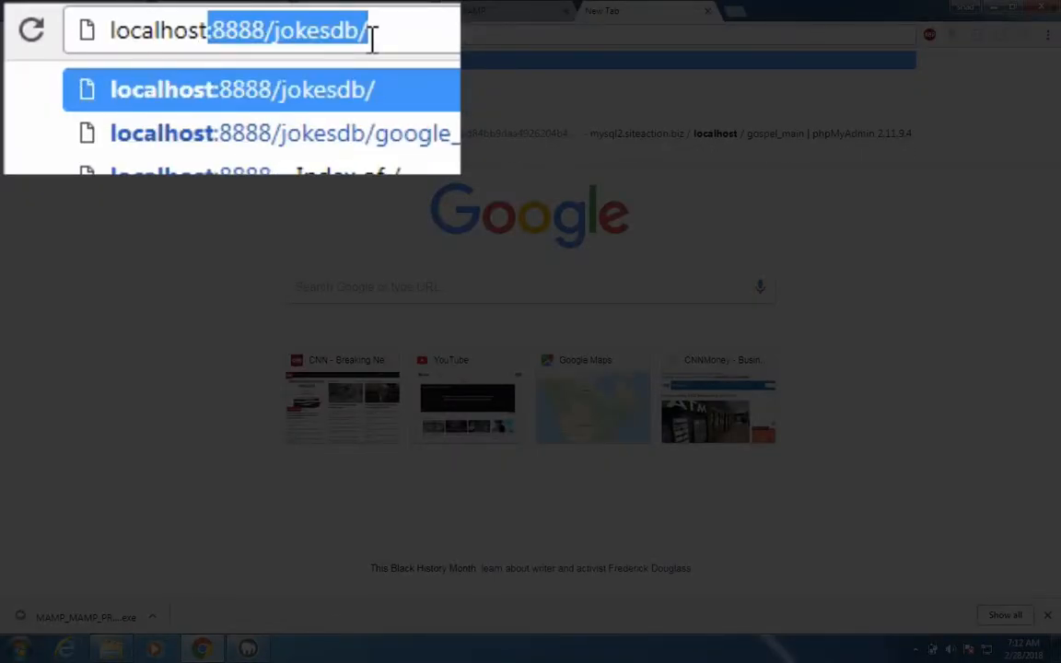
key(BackSpace)
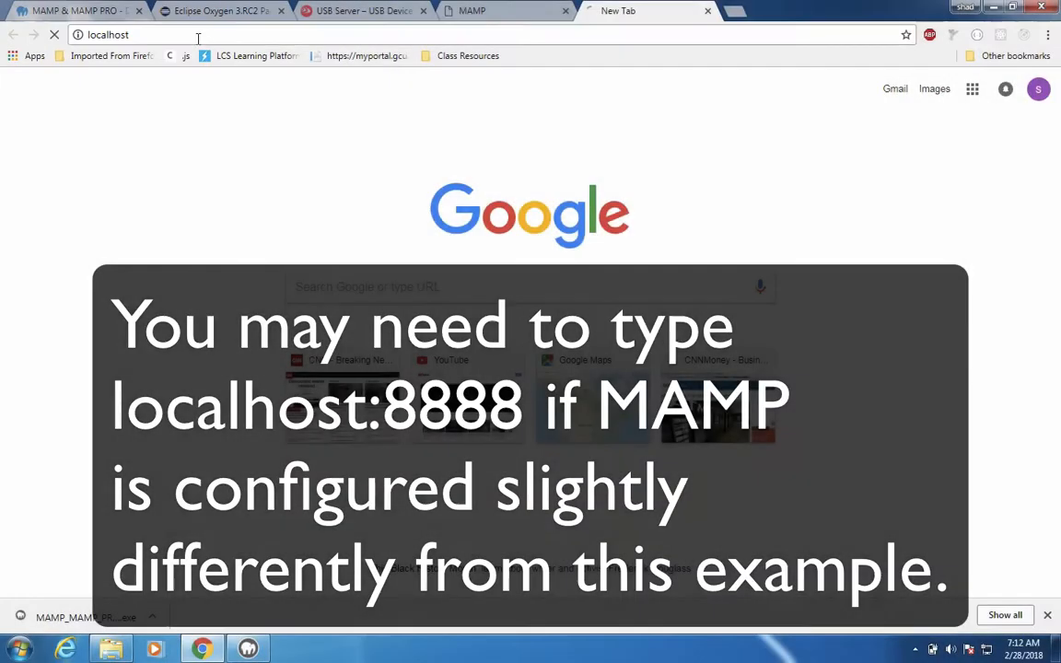
key(Return)
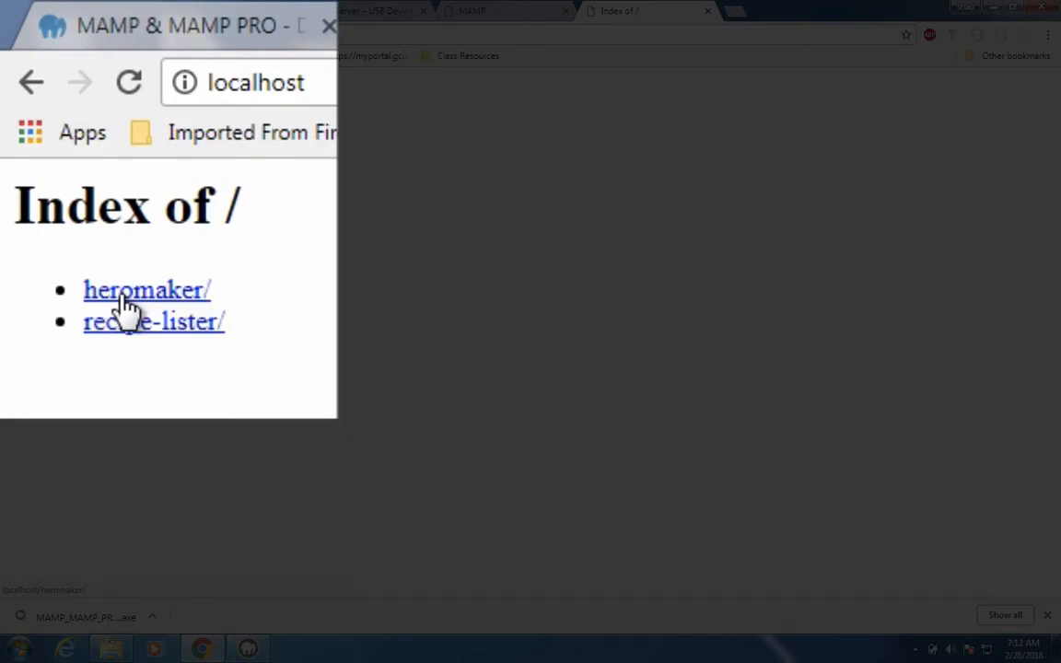
View the heromaker directory and the recipe-lister site's login page from the localhost index, returning to the index after each
click(139, 293)
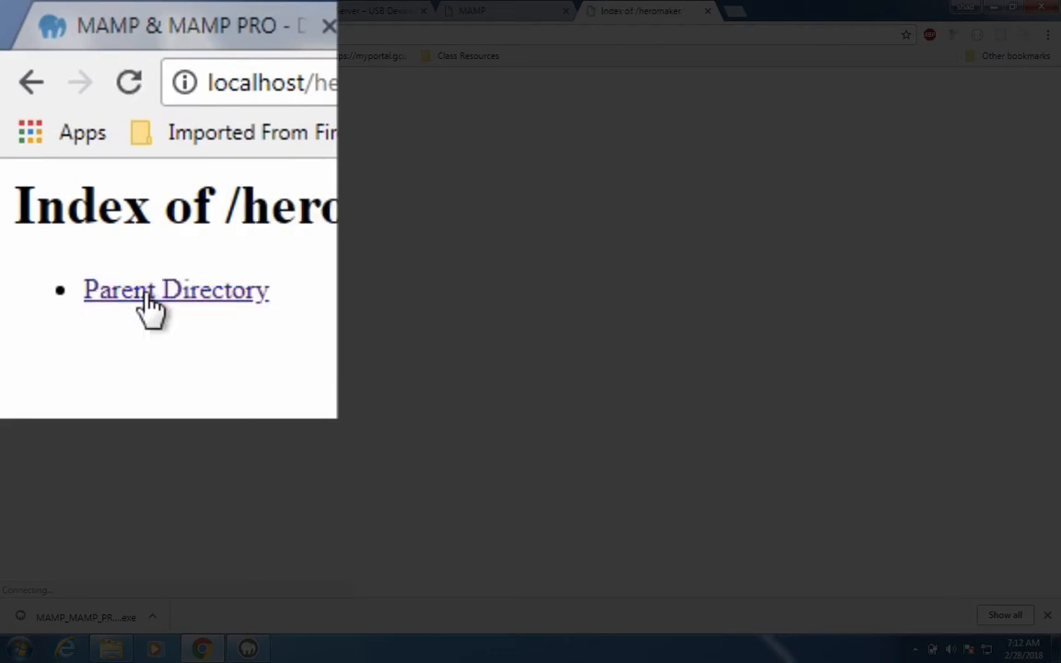
click(35, 84)
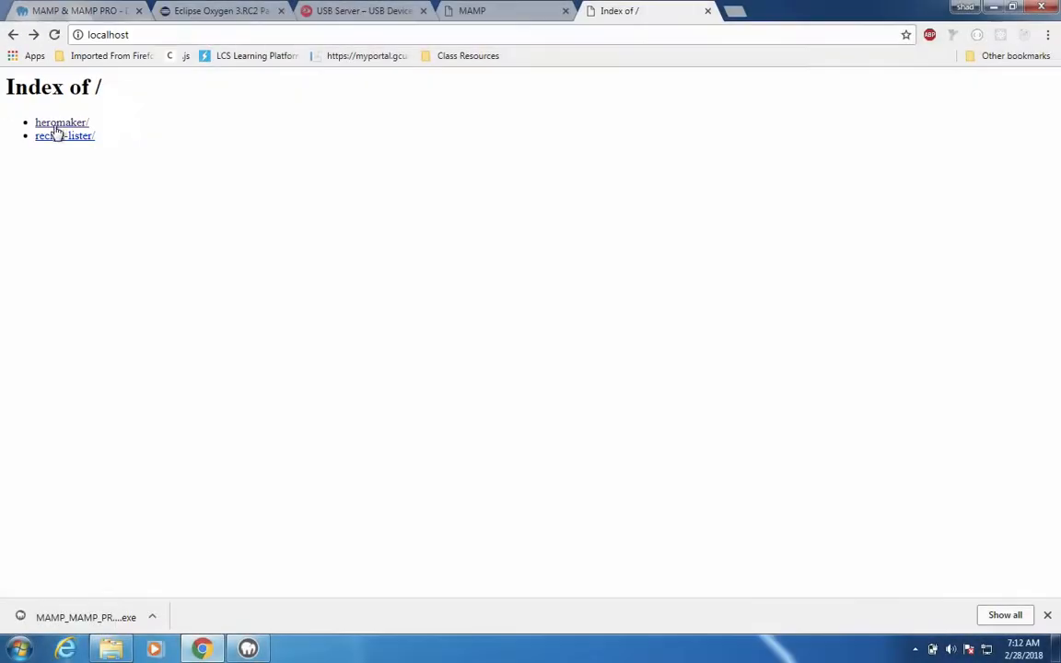
click(62, 139)
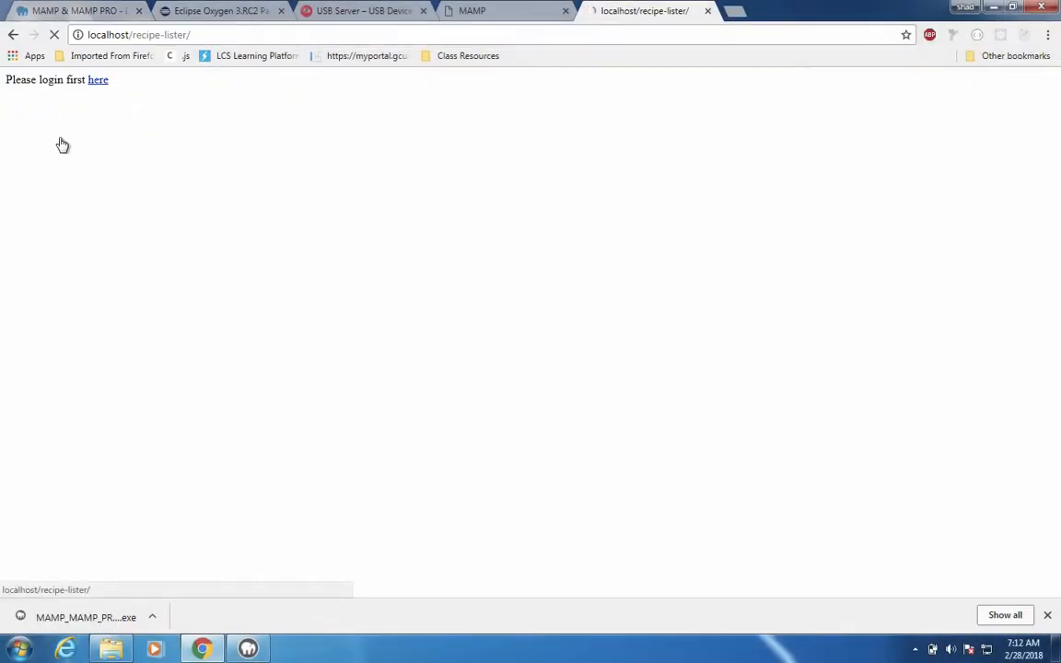
click(99, 81)
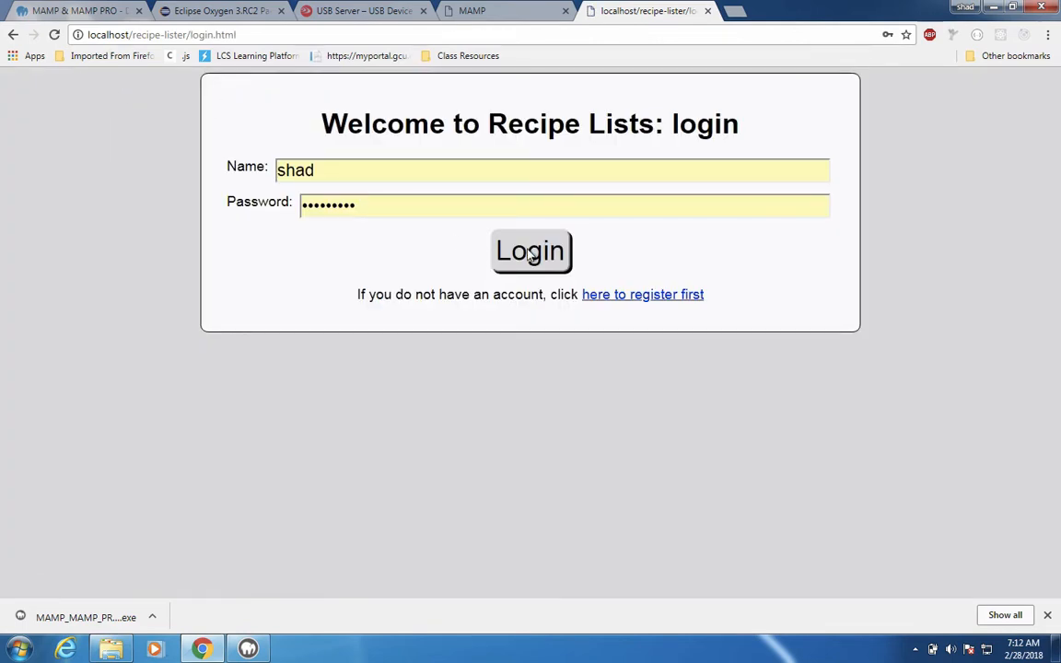
click(14, 35)
click(14, 35)
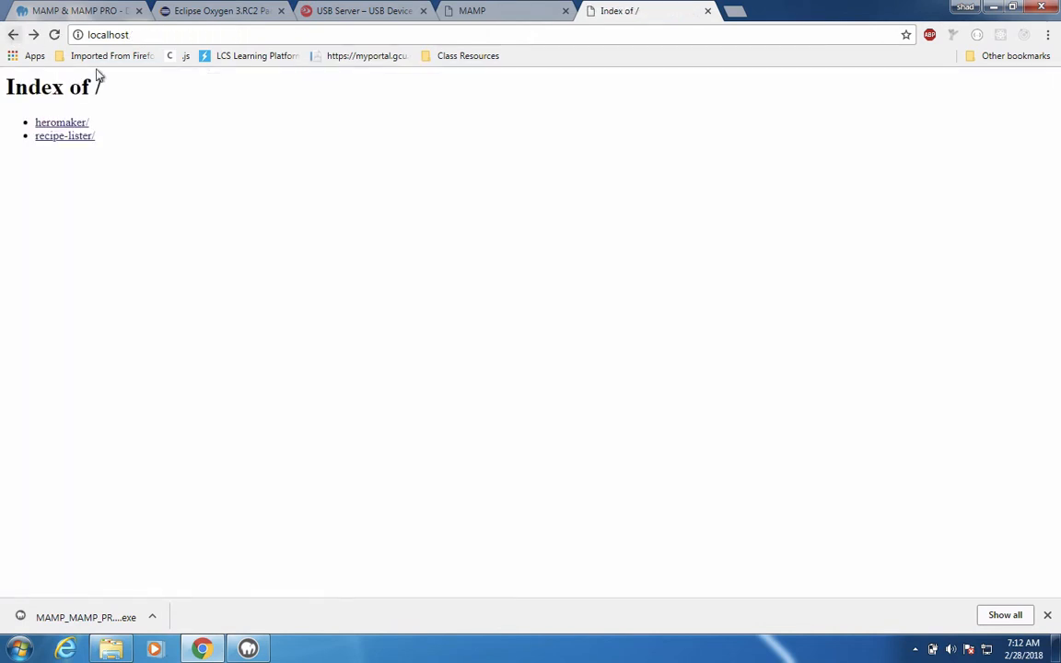
Switch to Windows Explorer and create a desktop shortcut to the htdocs folder inside C:\MAMP
click(121, 651)
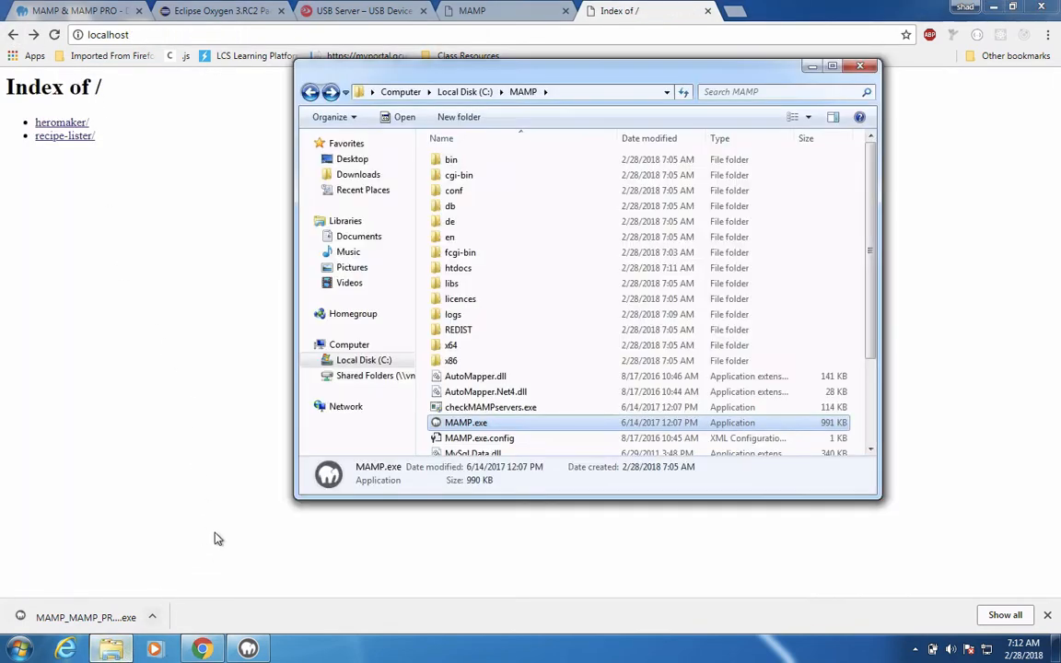
click(458, 268)
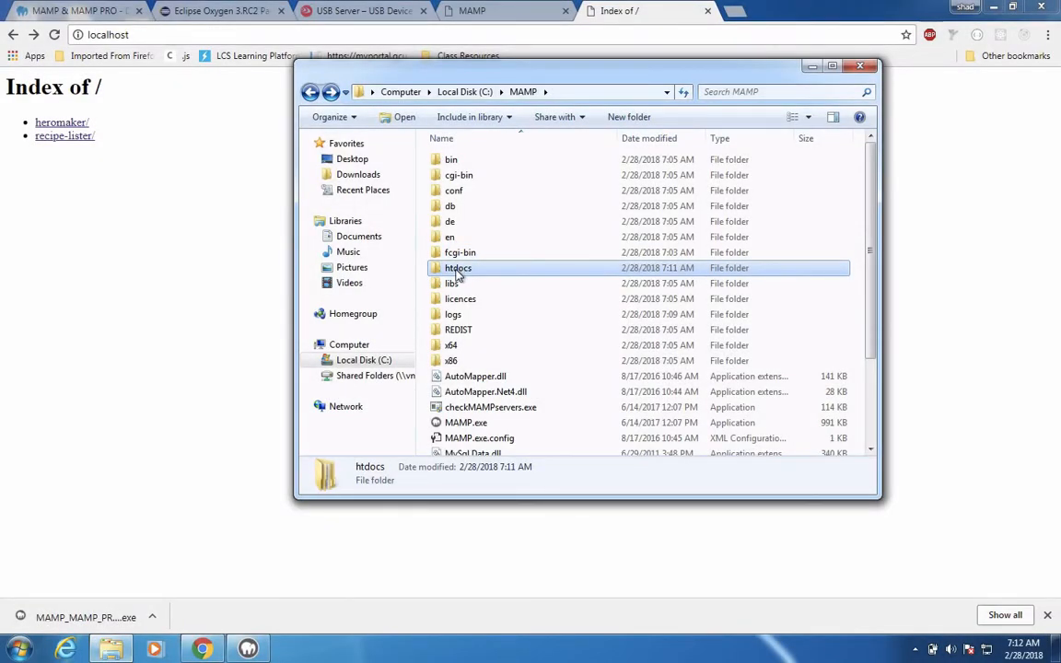
right_click(456, 270)
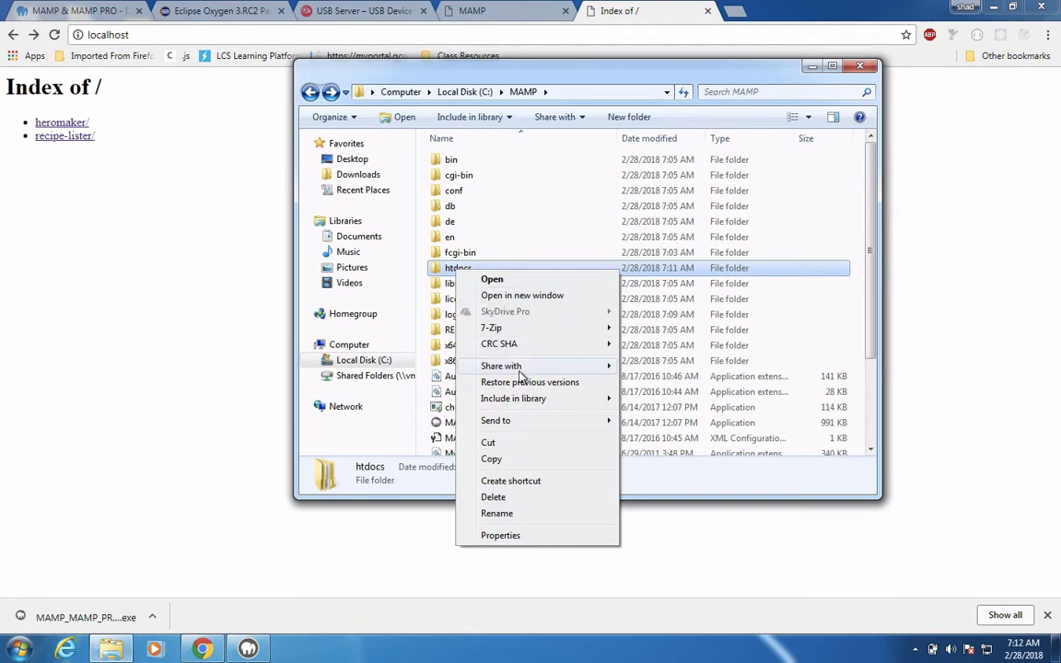
mouse_move(522, 426)
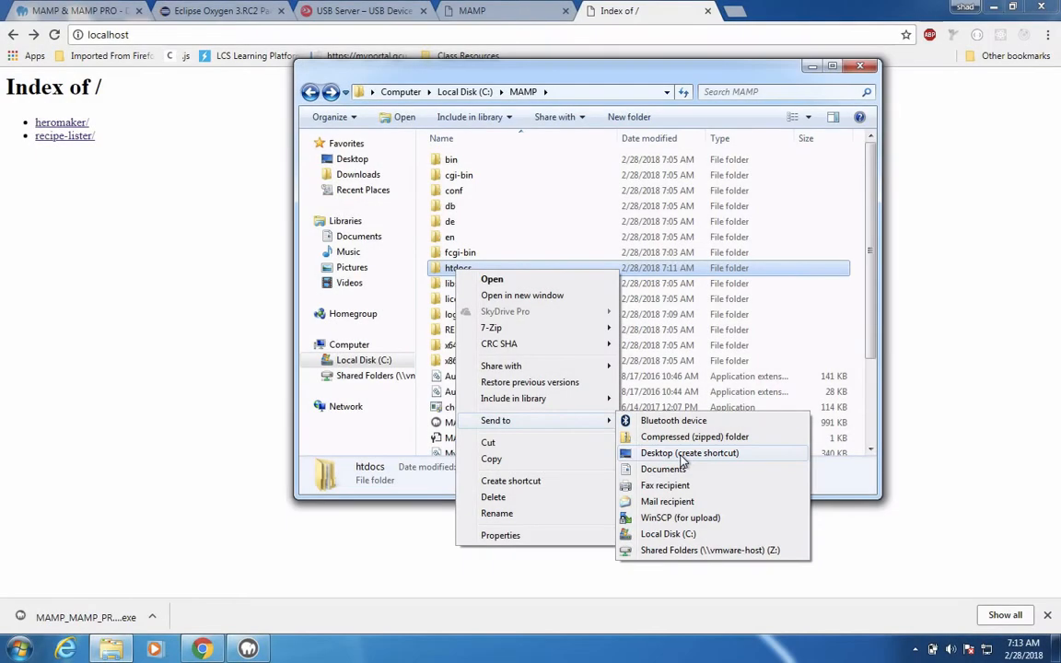
click(683, 455)
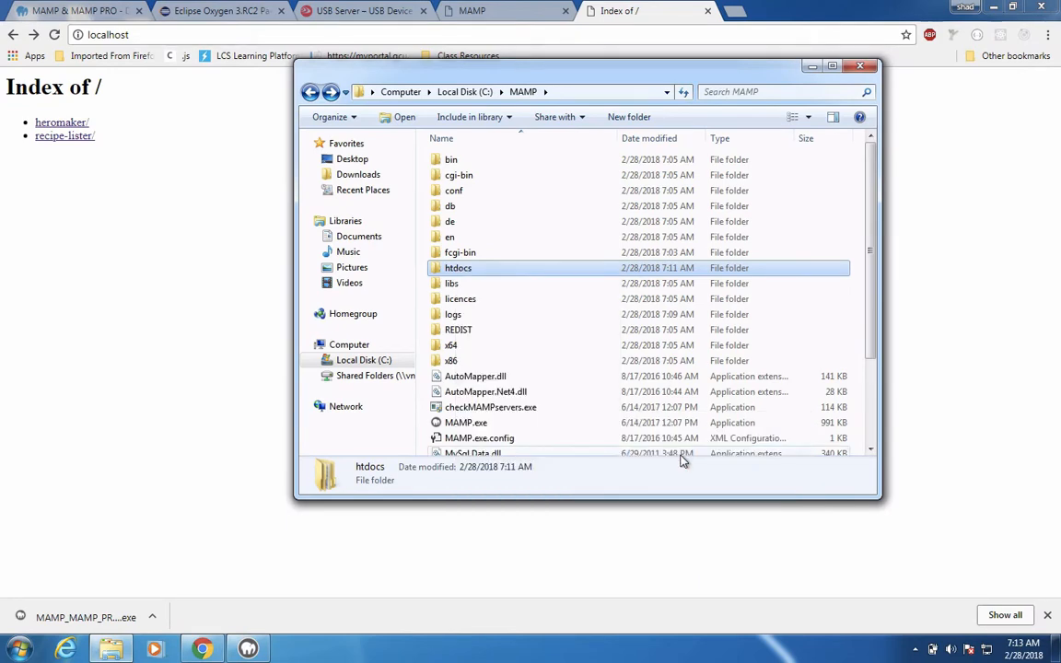
Minimize the browser, move the MAMP window off the desktop icons, and open the htdocs folder through its desktop shortcut
click(994, 8)
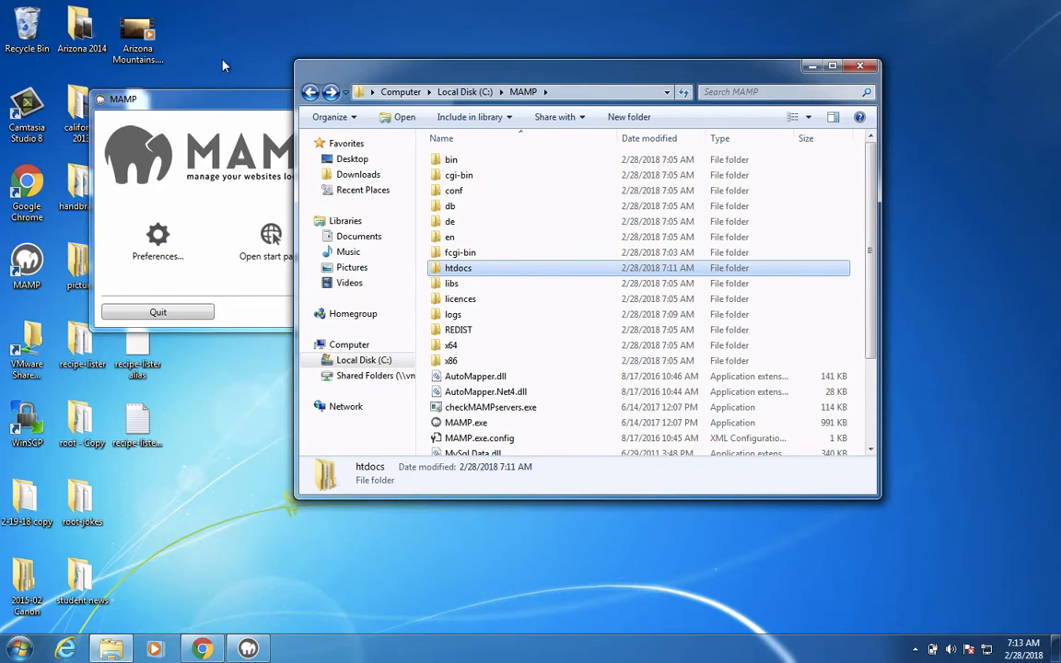
drag(181, 96, 300, 62)
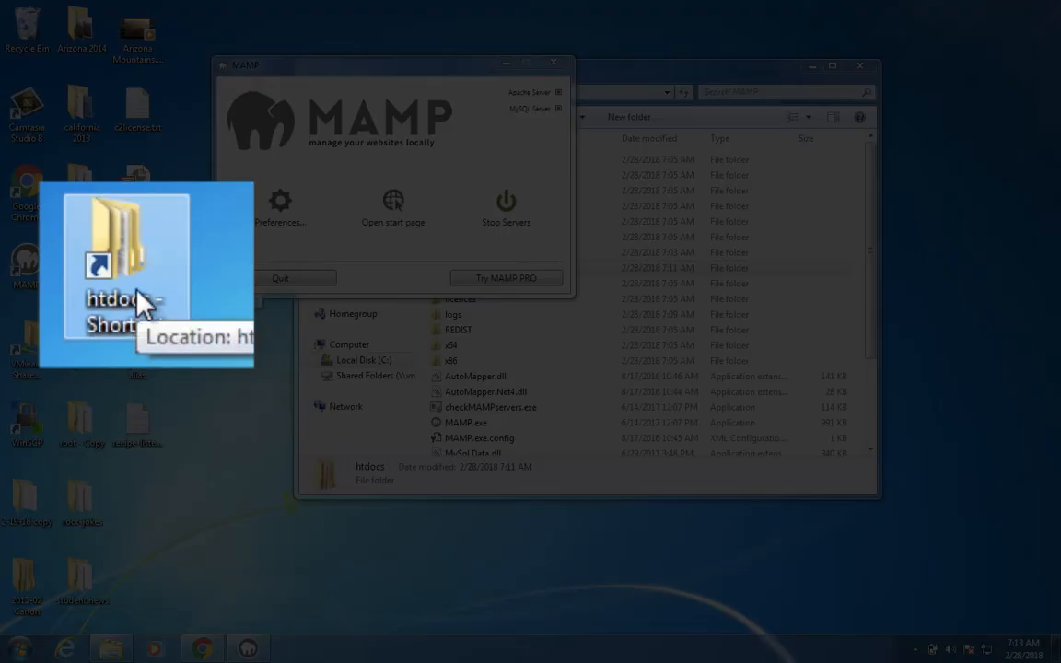
double_click(133, 271)
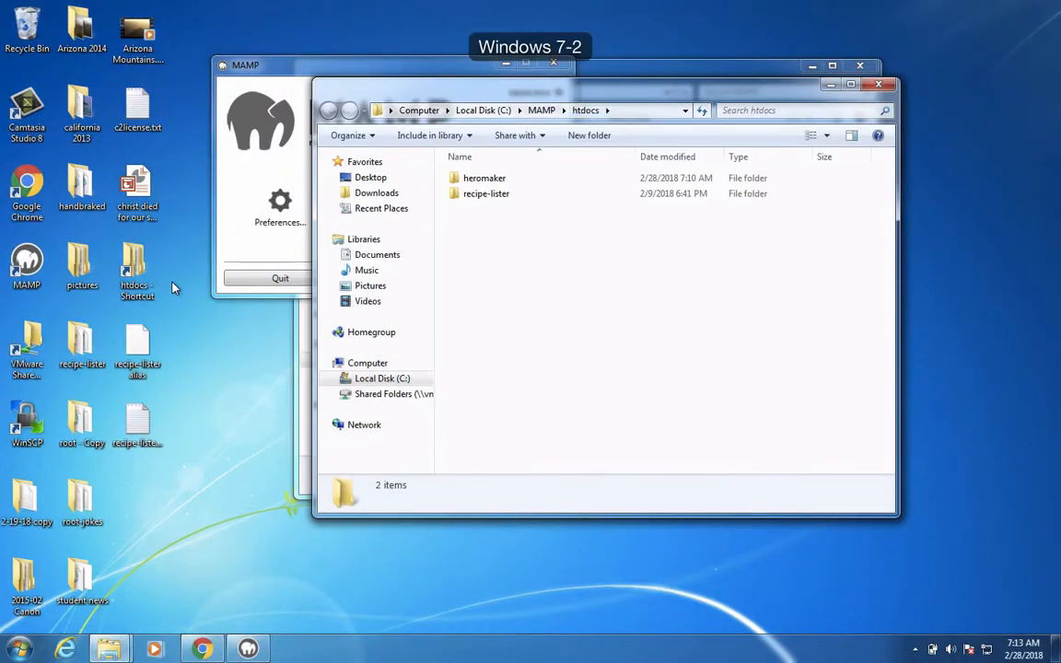
Switch to the Mac desktop and, in Finder's Applications folder, expand MAMP to locate its htdocs folder
key(ctrl+Left)
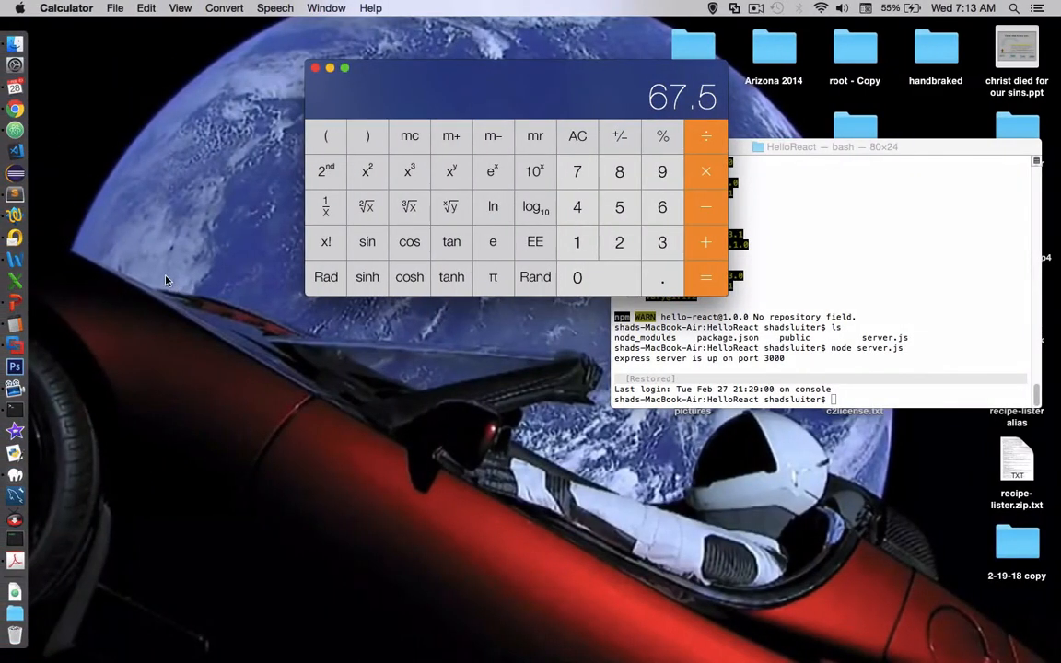
click(23, 52)
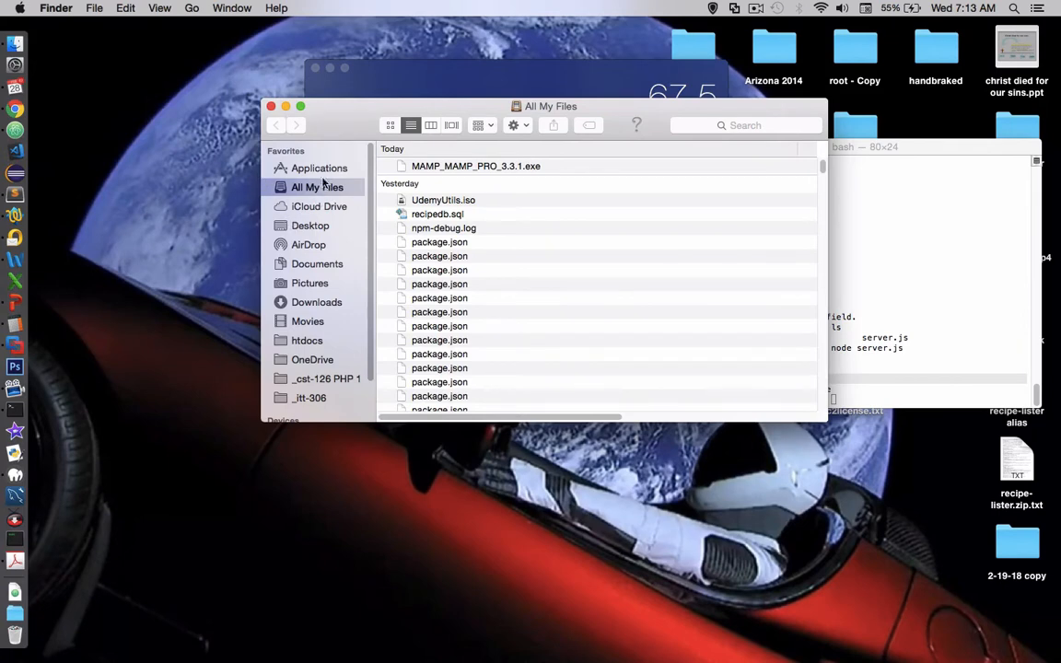
click(323, 169)
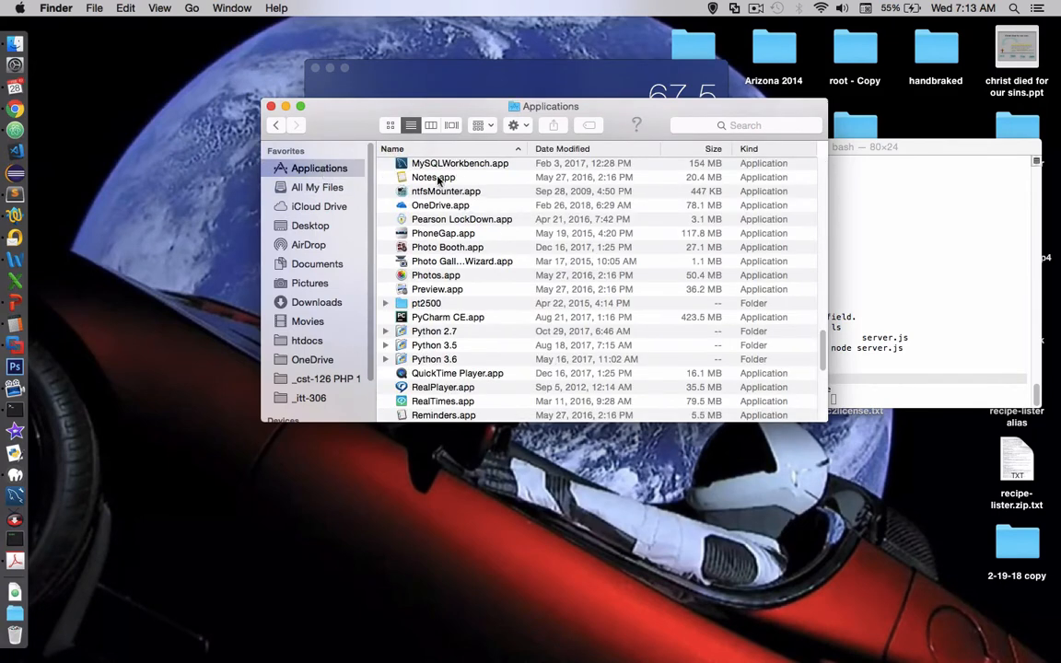
scroll(457, 276, down, 5)
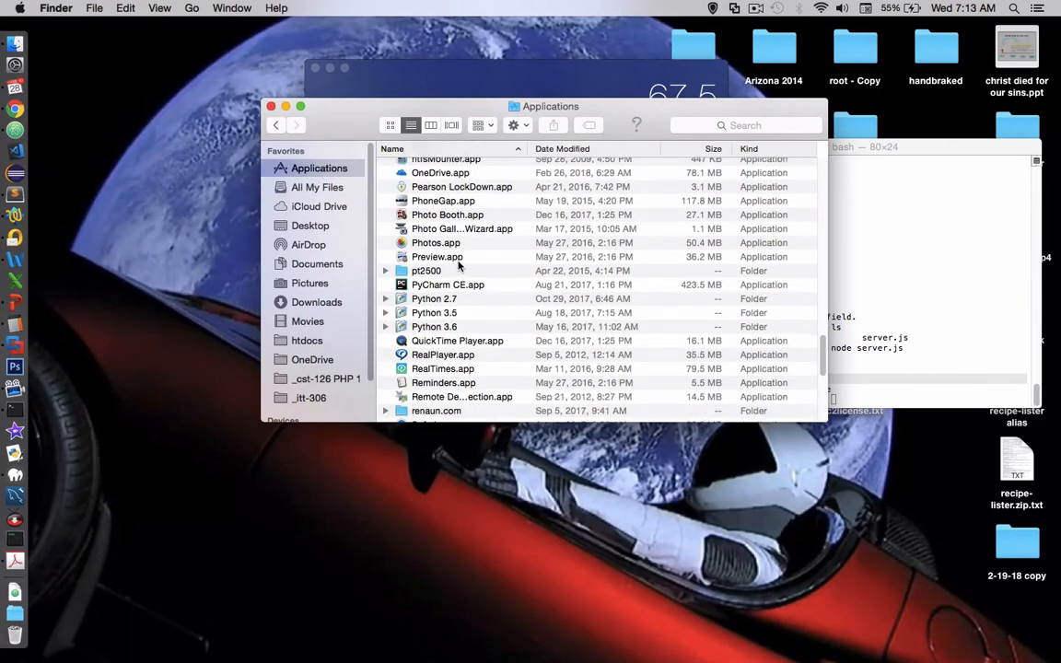
scroll(460, 265, up, 5)
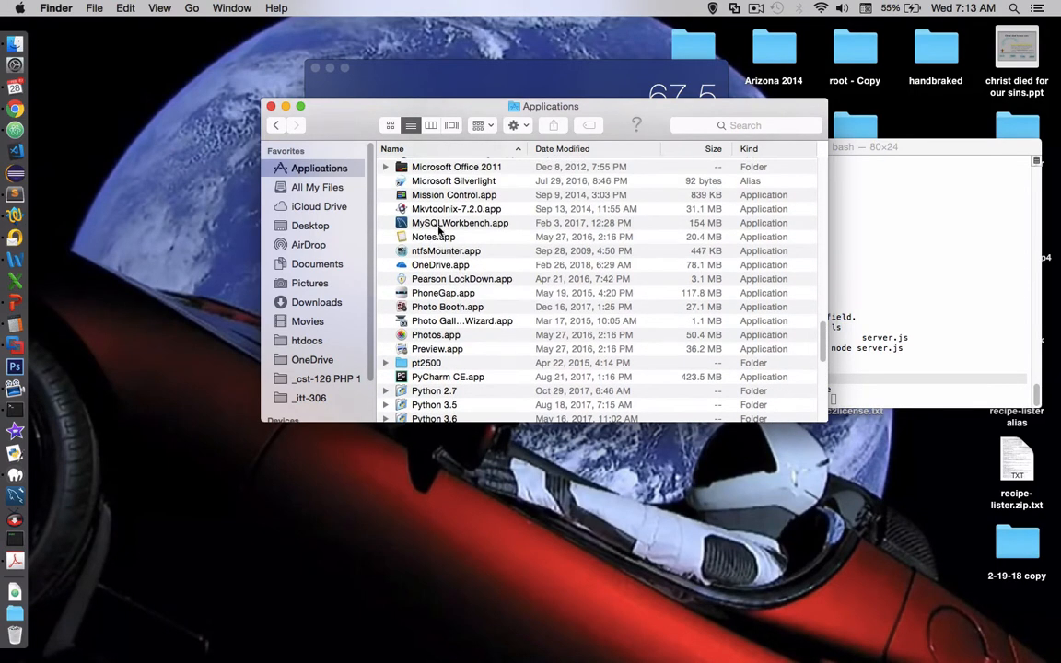
scroll(440, 230, up, 3)
scroll(441, 228, up, 3)
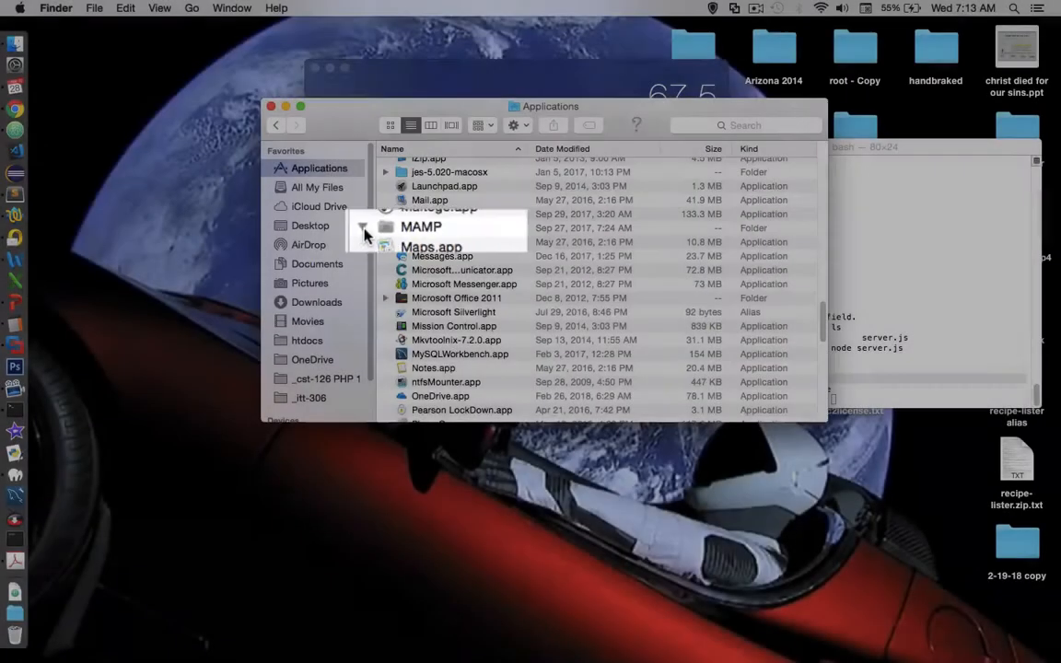
click(385, 227)
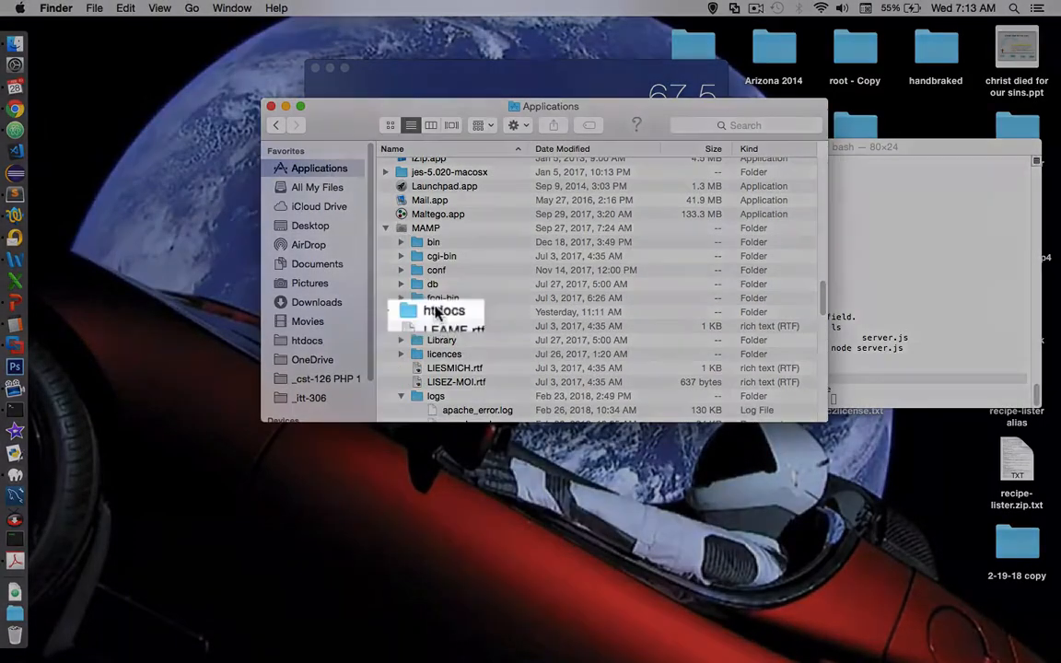
click(438, 313)
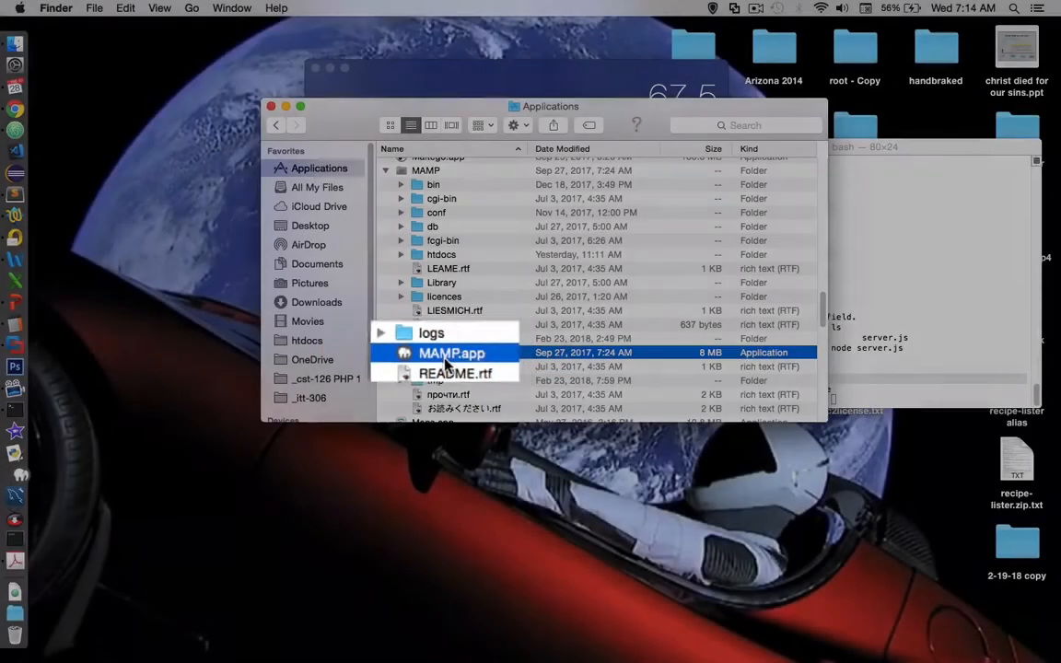
Launch MAMP.app from the MAMP folder, dismissing the update notice, and minimize the browser window showing its start page
double_click(447, 354)
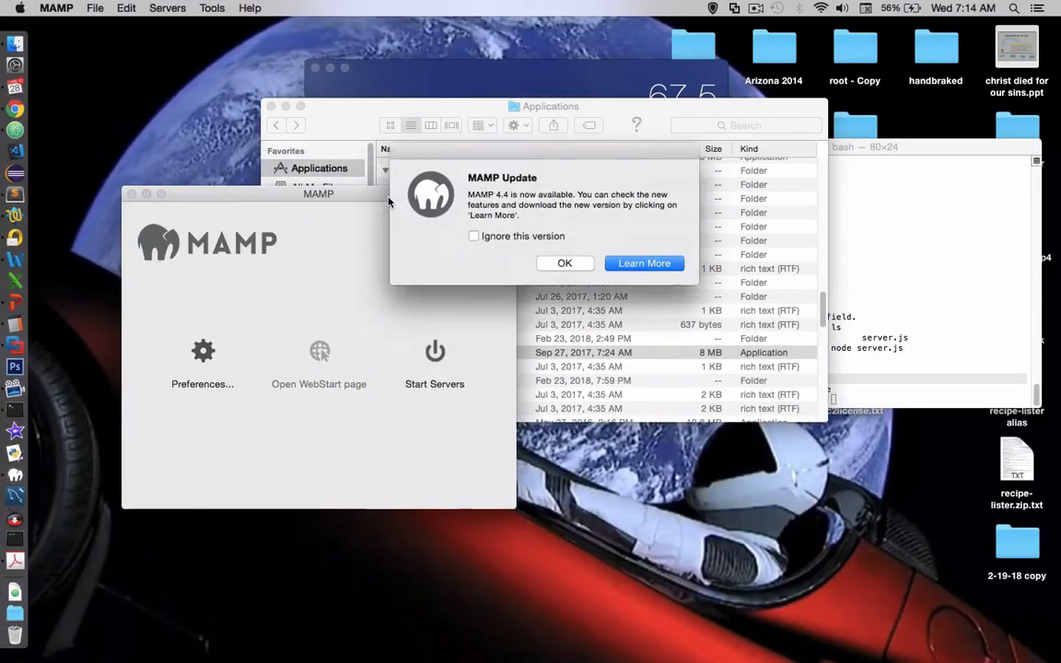
click(564, 264)
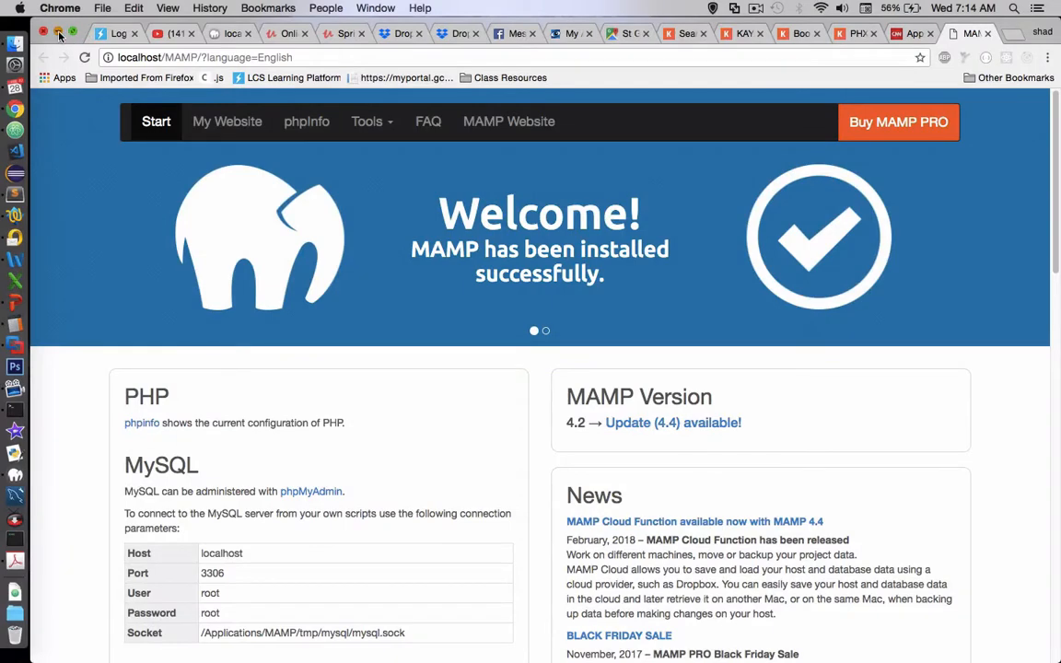
click(58, 34)
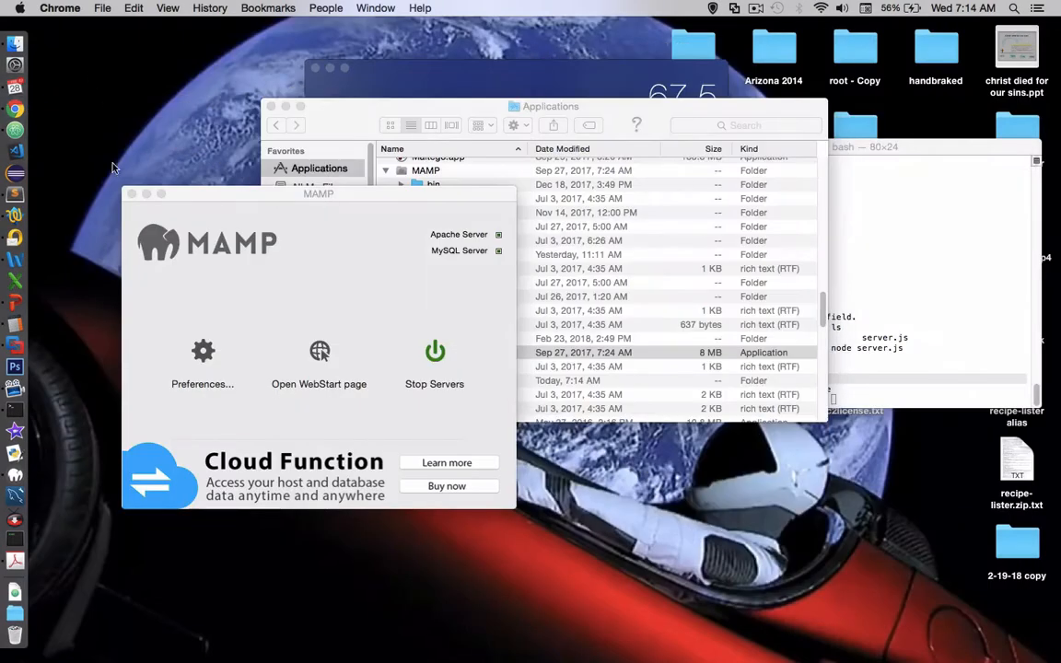
Check the Keep in Dock option for MAMP and return to the MAMP window, shifting it slightly
right_click(20, 488)
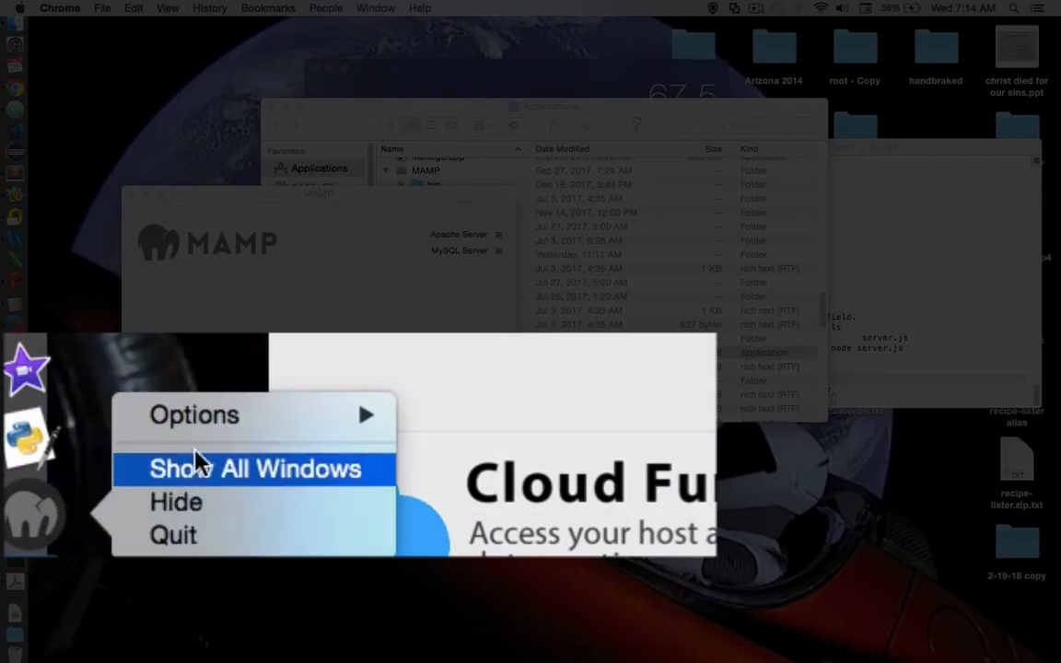
mouse_move(208, 430)
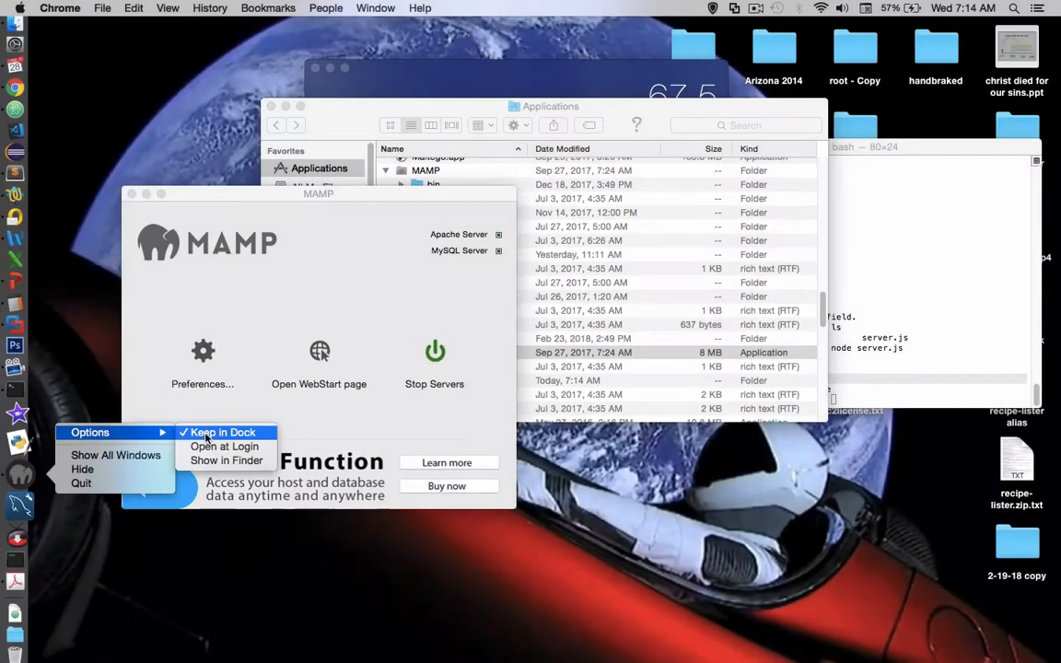
drag(236, 200, 238, 192)
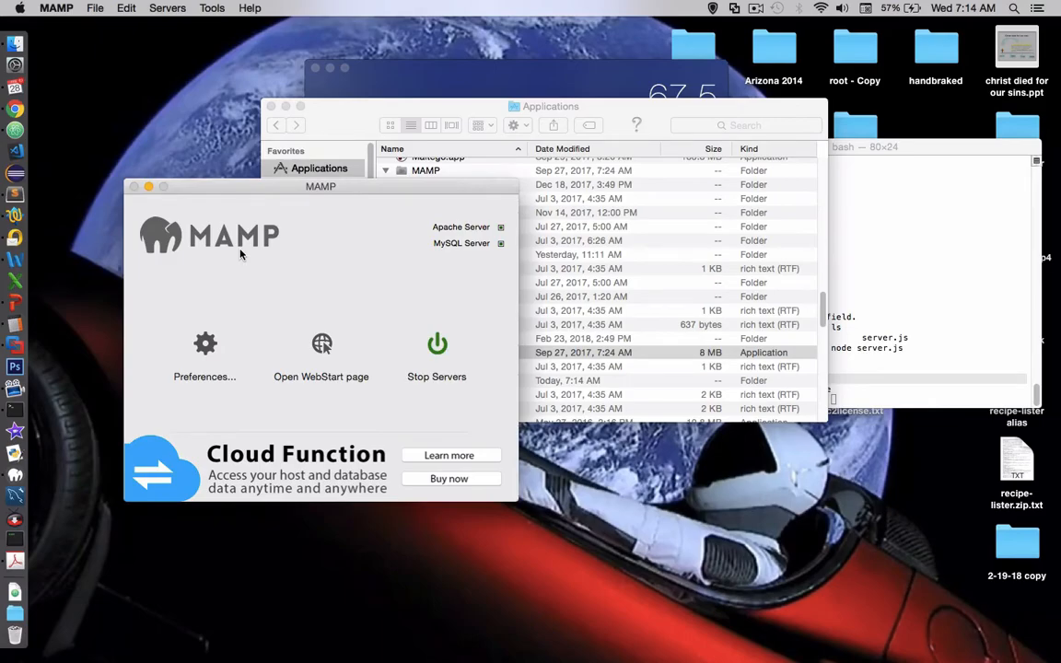
Add MAMP's htdocs folder to the Finder sidebar favorites on the Mac desktop, open it from there, and check its folder path
key(ctrl+Right)
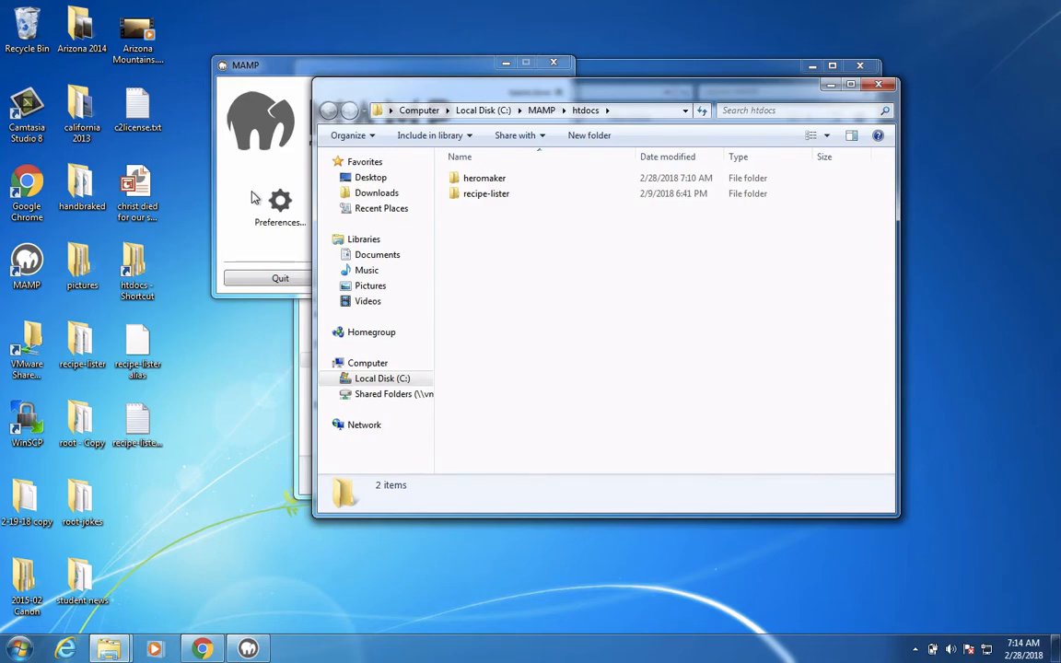
key(ctrl+Left)
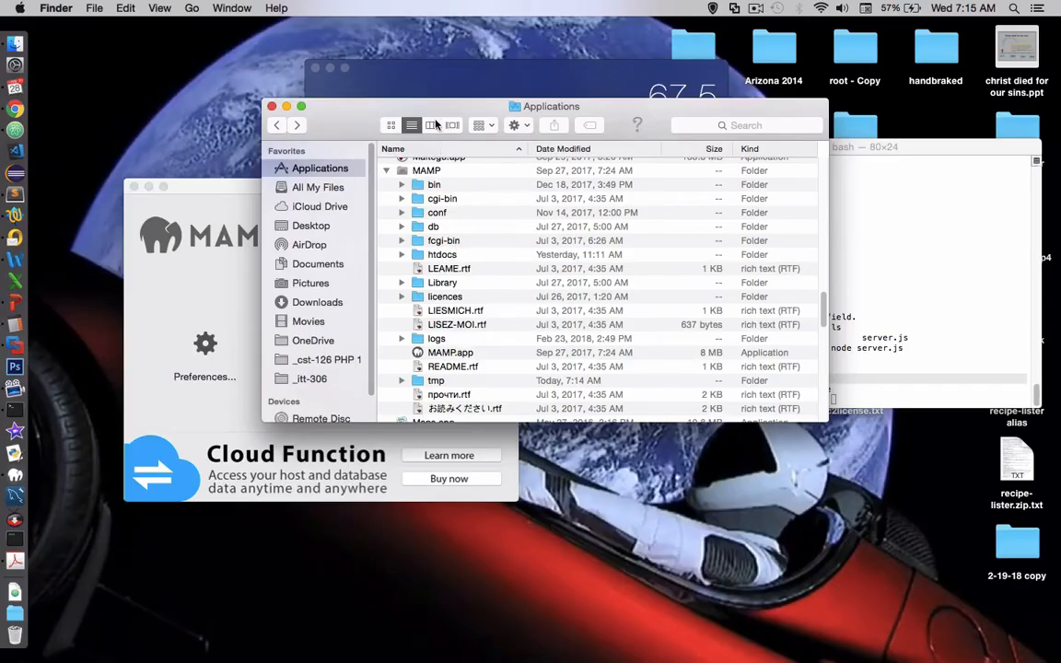
click(424, 255)
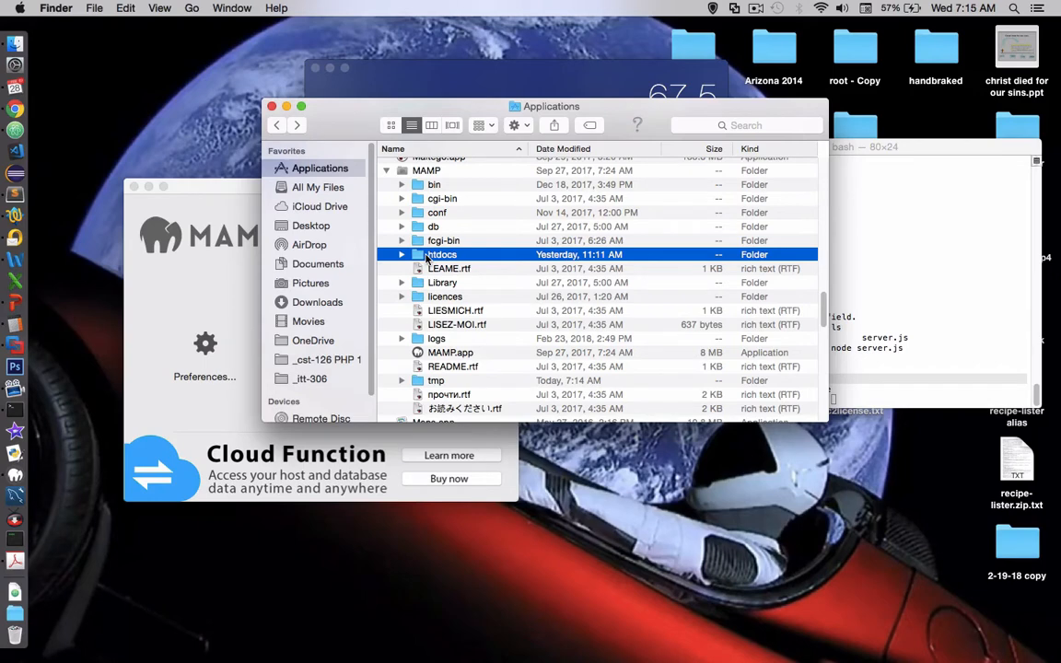
drag(426, 260, 304, 390)
drag(166, 479, 163, 491)
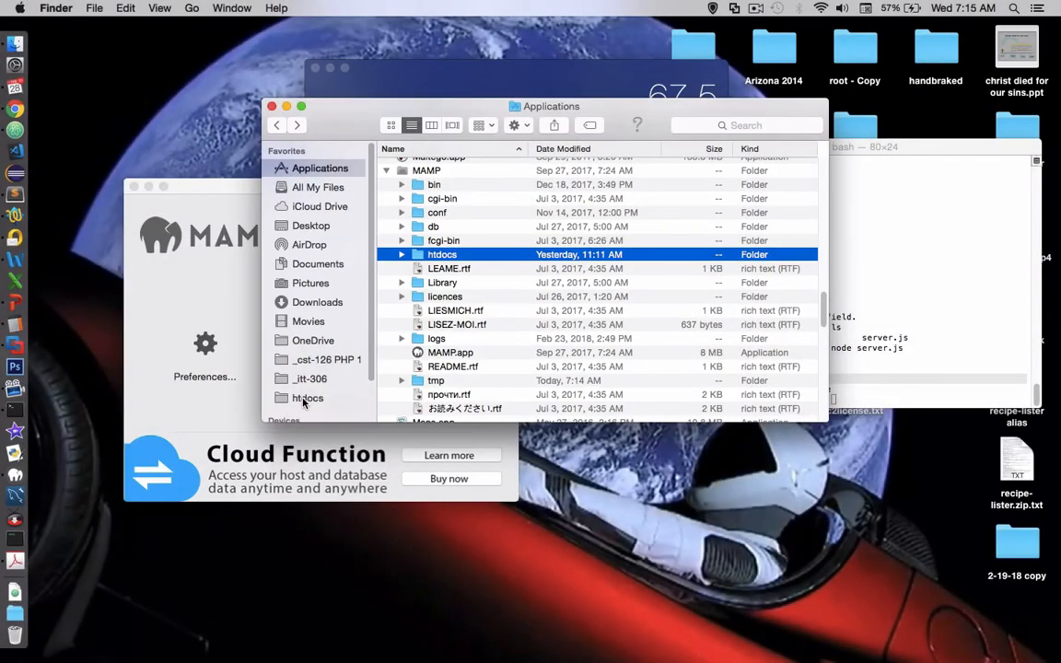
click(303, 398)
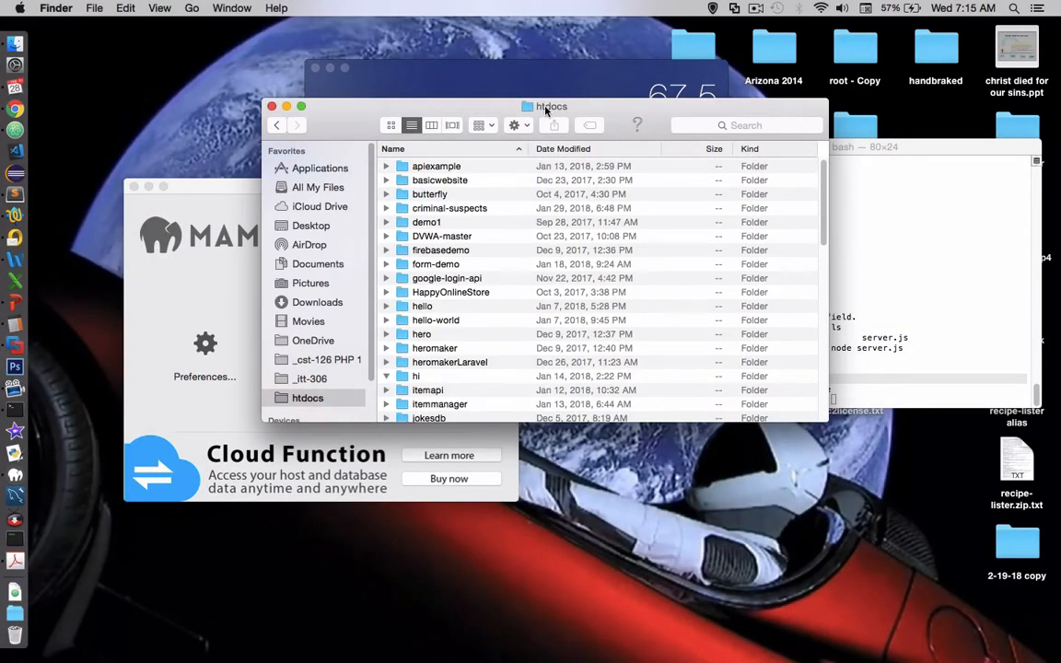
super+click(545, 108)
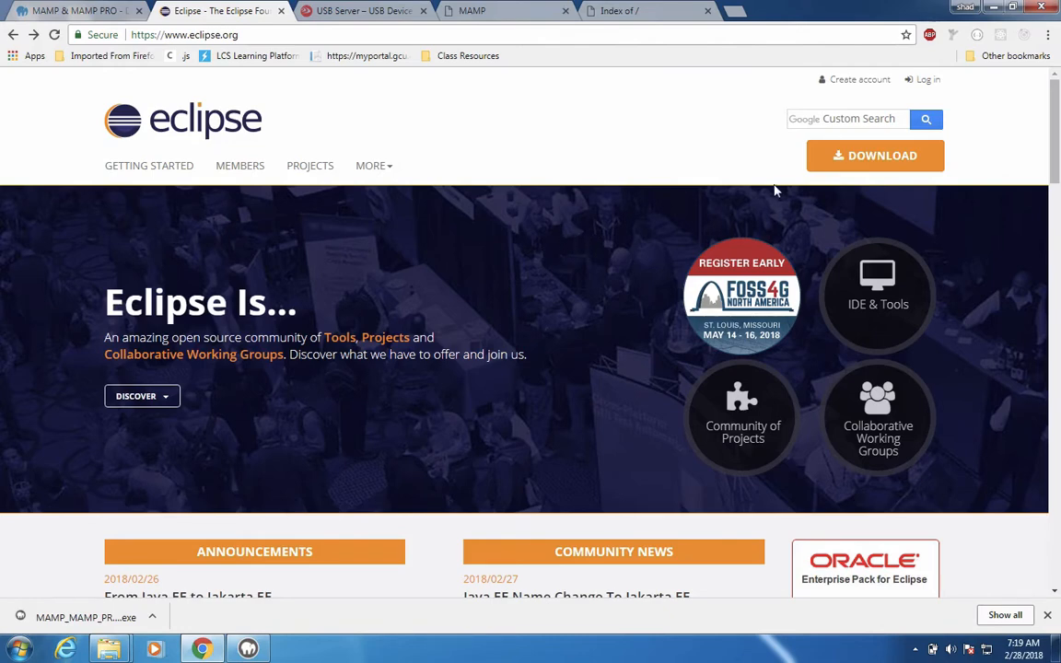
click(856, 161)
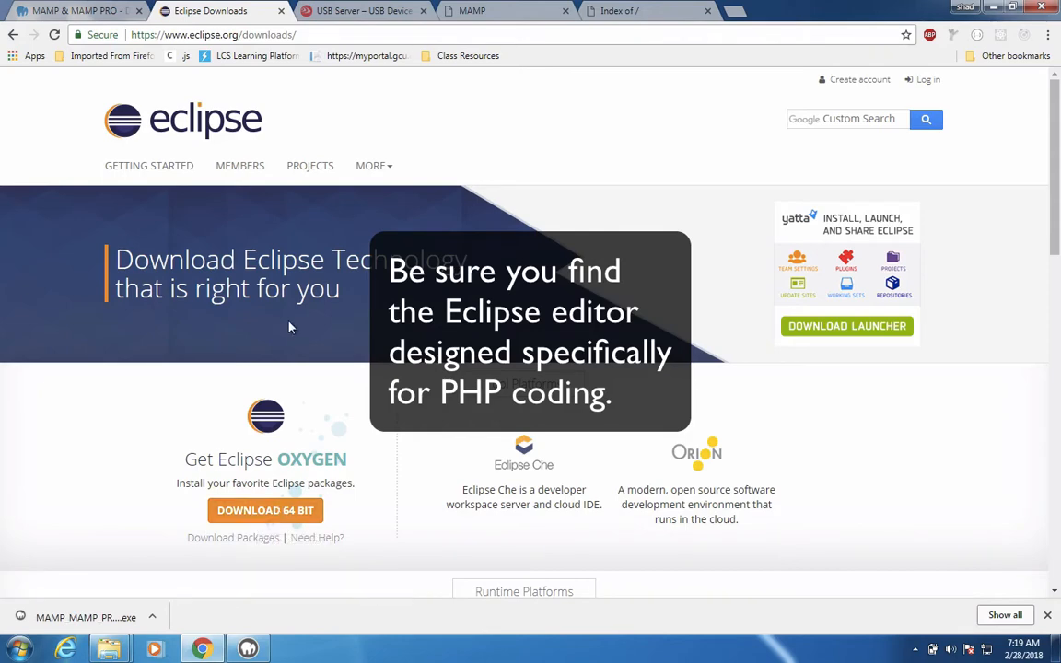
scroll(296, 330, down, 1)
scroll(297, 330, down, 10)
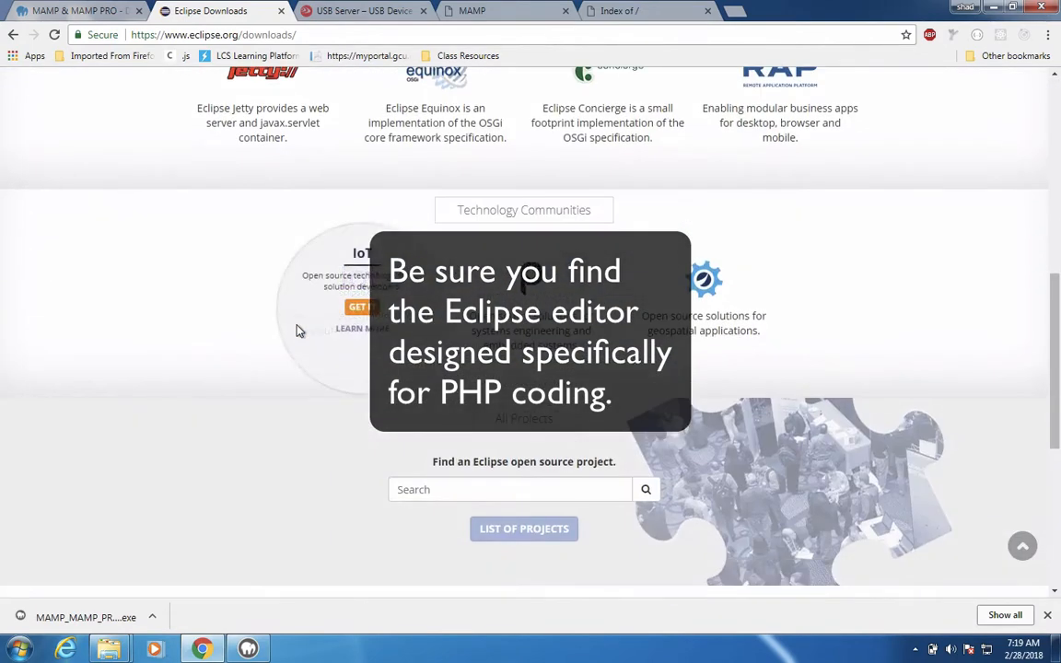
scroll(296, 329, up, 15)
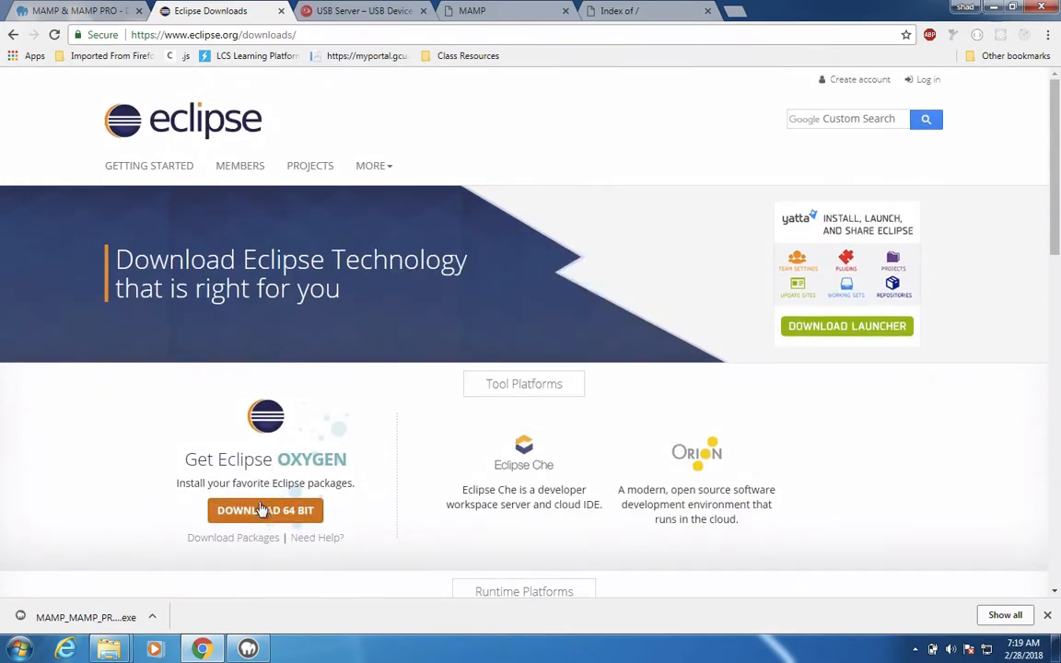
click(261, 509)
key(alt+Left)
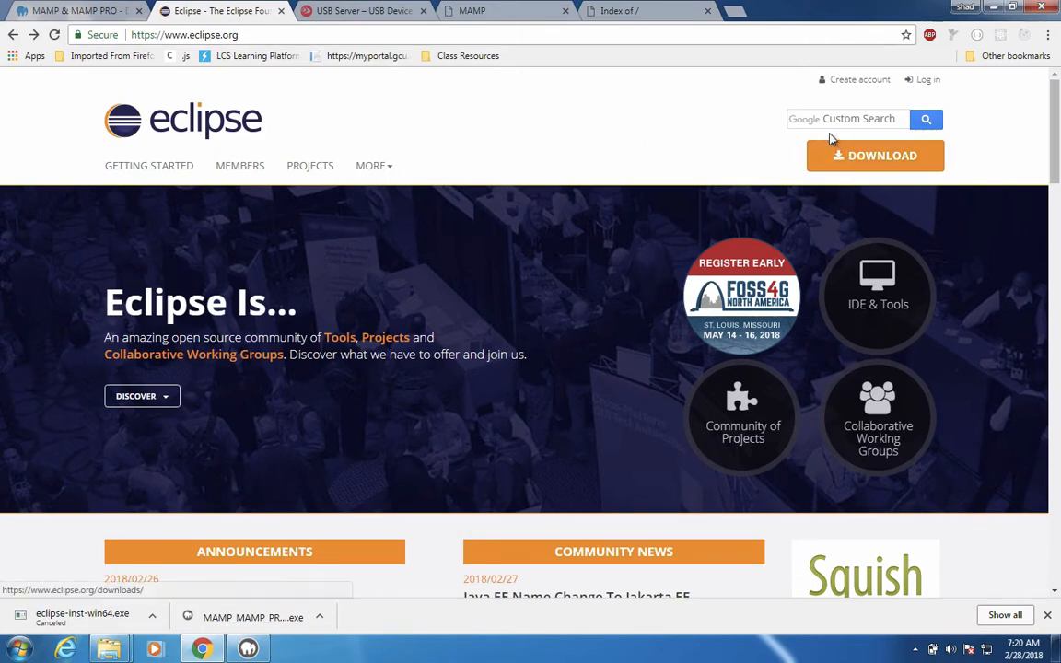
Search the web for "eclipse php download"
click(364, 33)
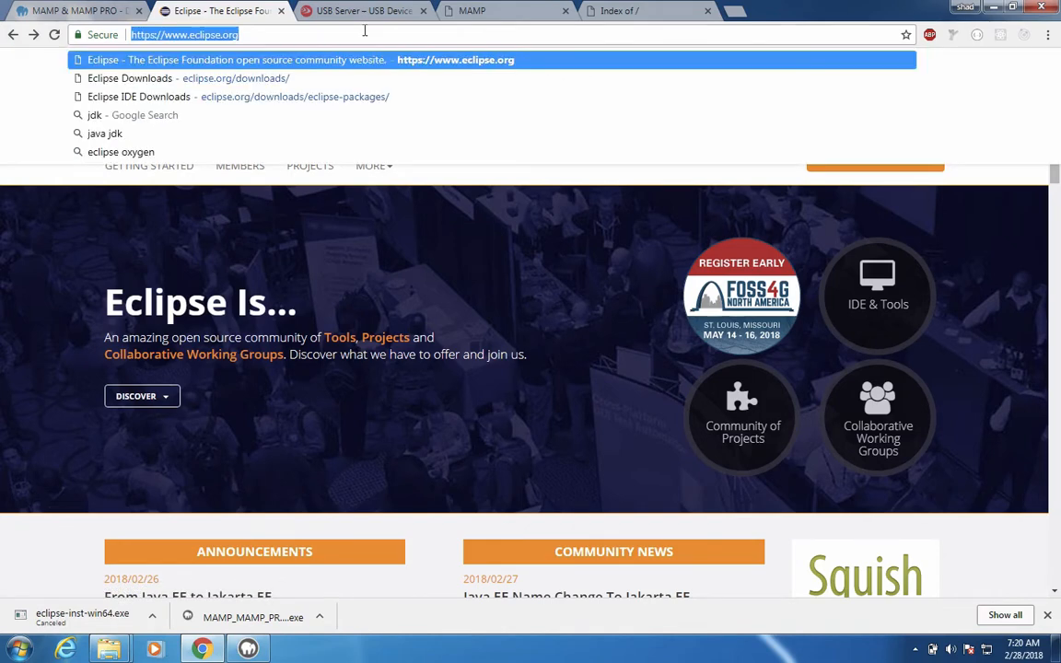
text(ex)
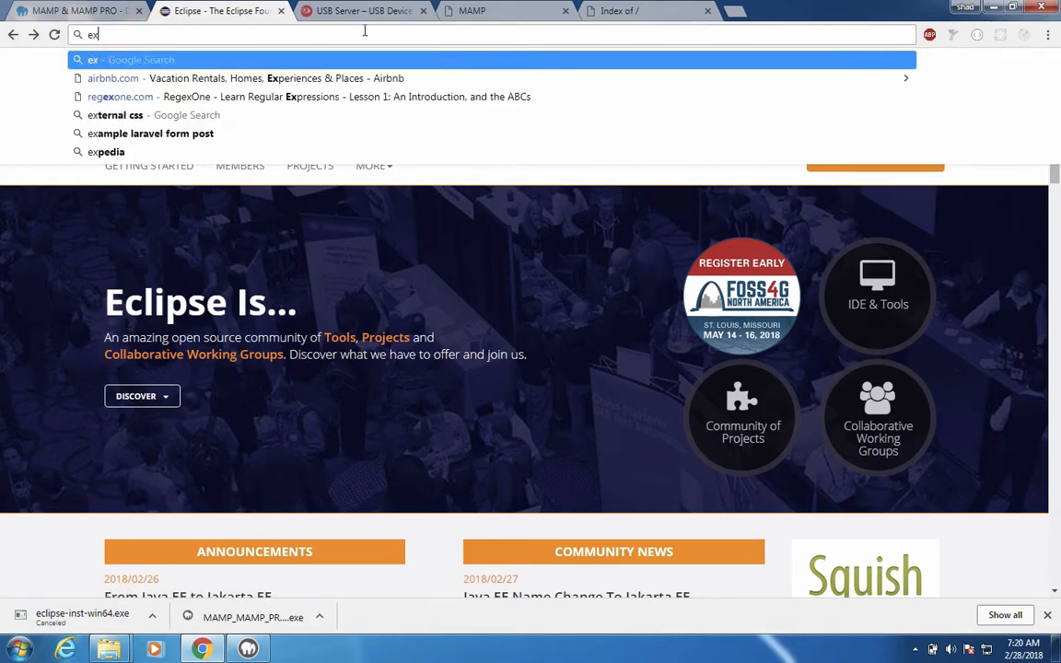
key(BackSpace)
text(clipse php download)
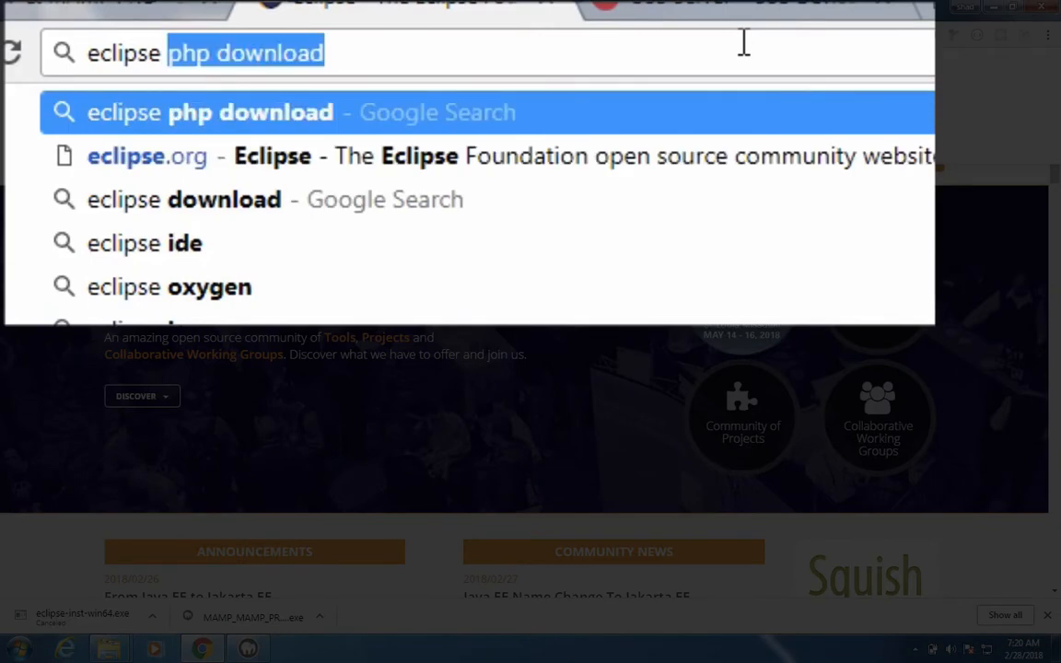
key(Return)
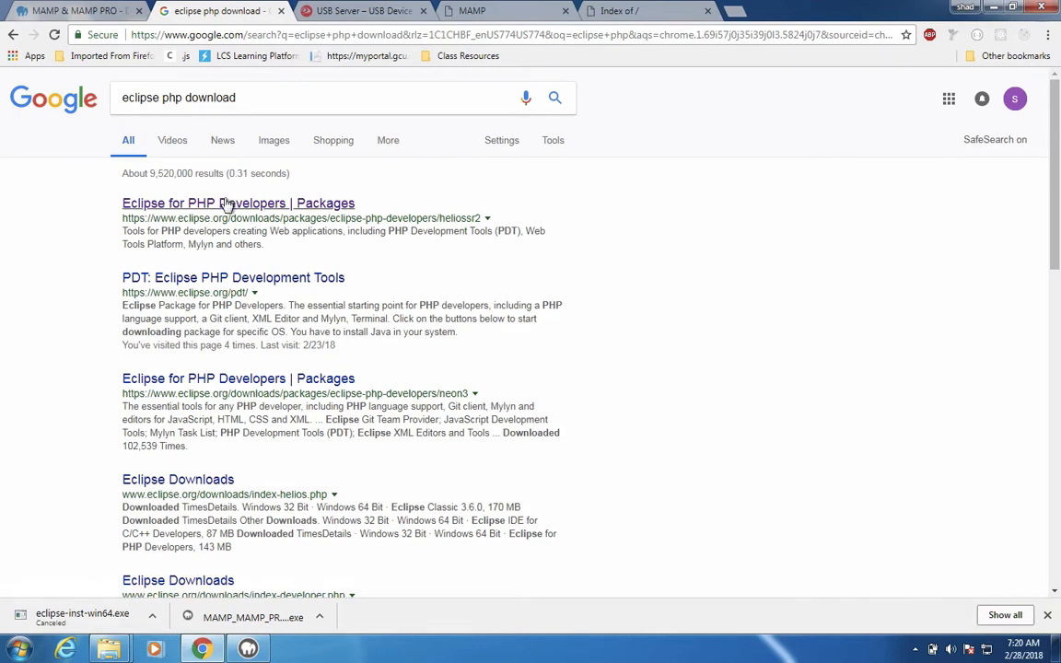
Open the Eclipse for PHP Developers page among the Oxygen packages and download its Windows 64-bit version
click(226, 203)
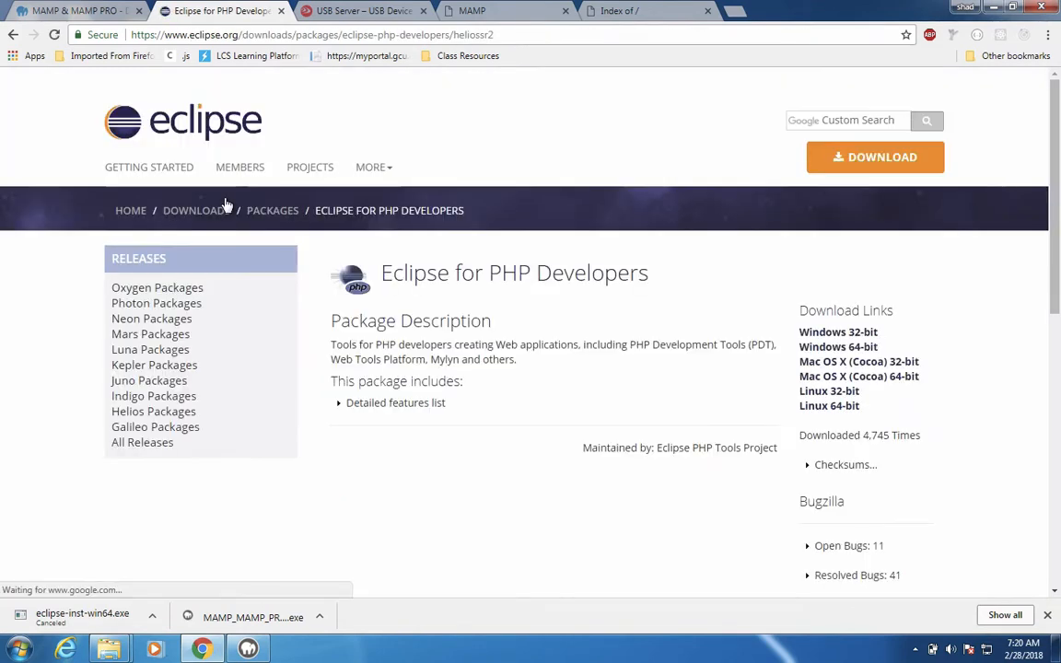
click(147, 293)
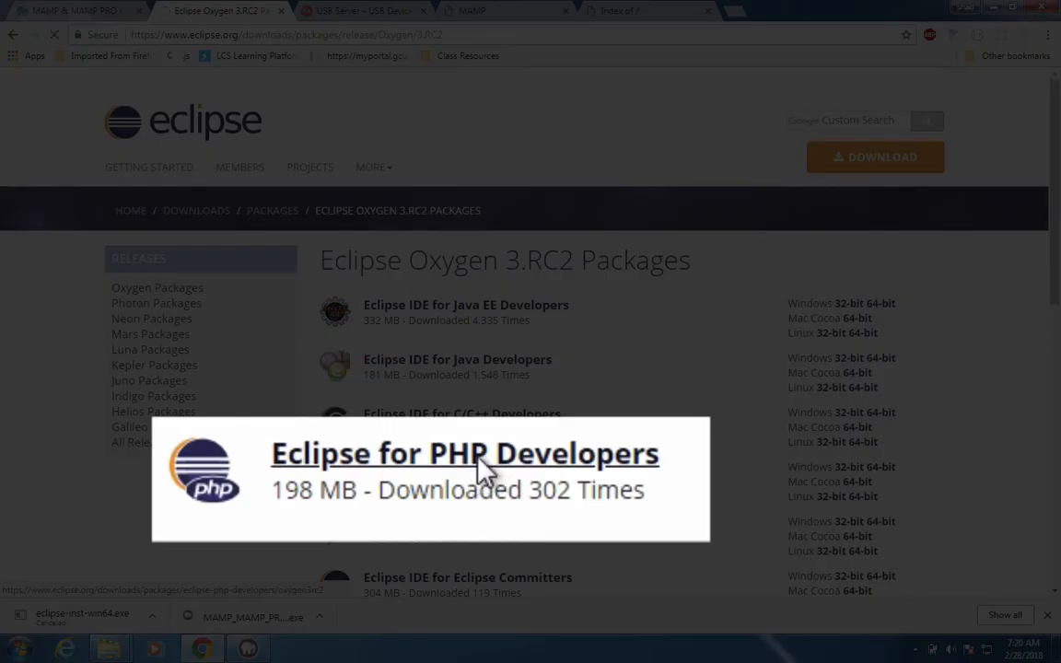
click(451, 472)
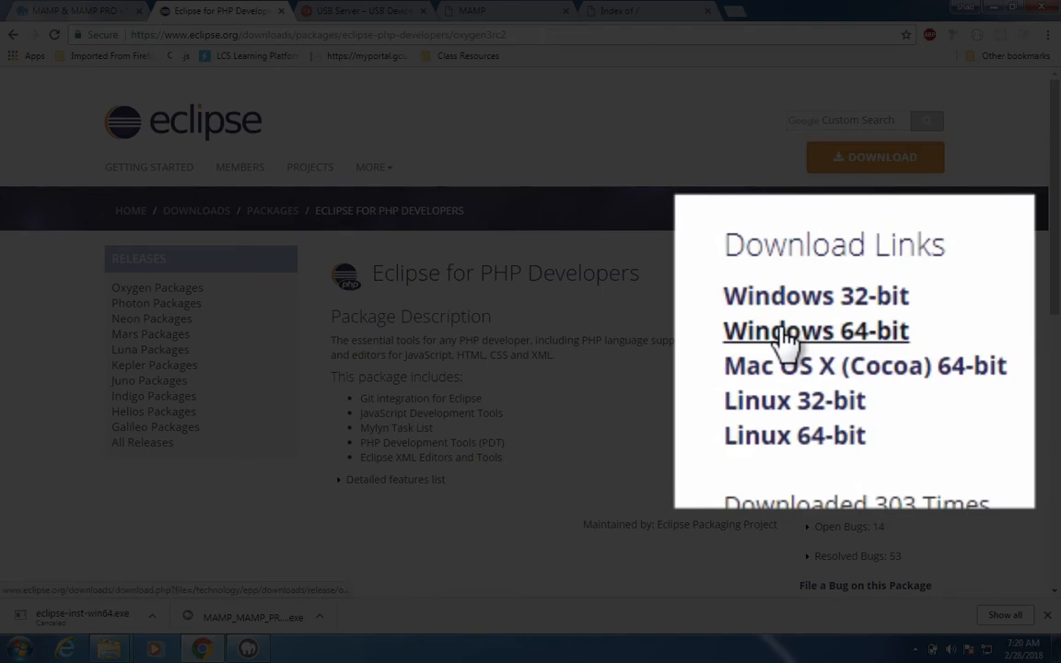
click(785, 337)
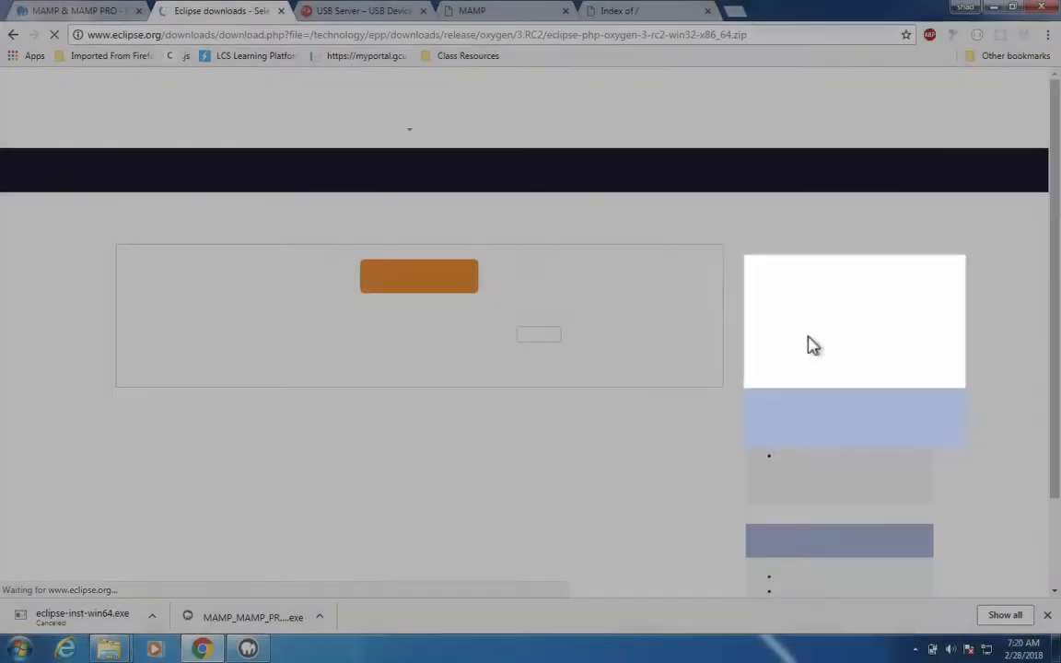
click(424, 319)
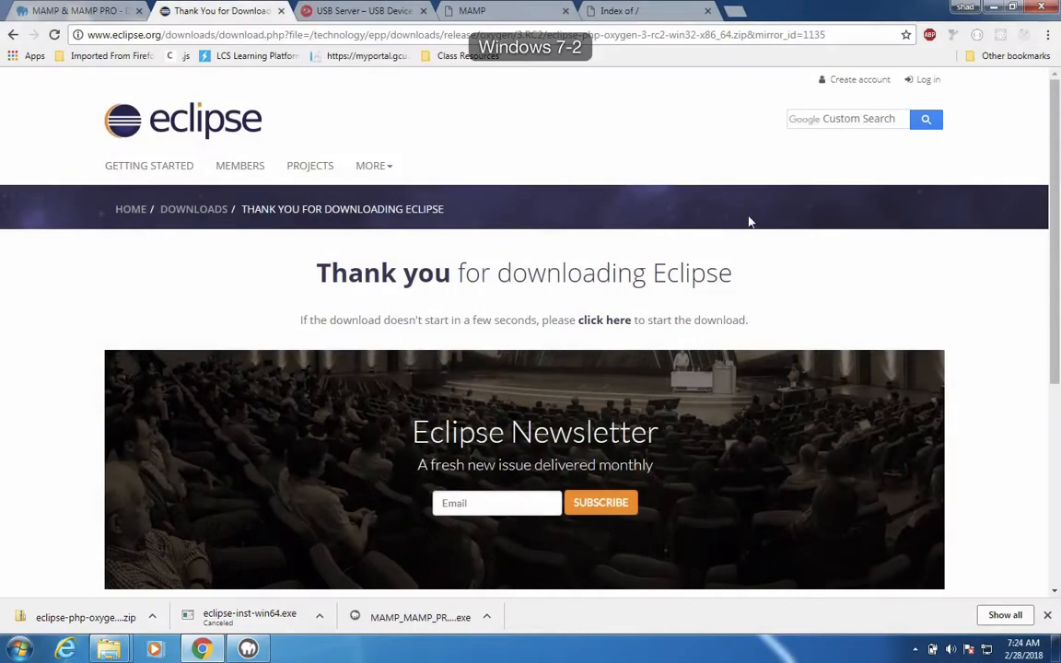
Show the downloaded Eclipse PHP zip file in its folder and open the archive
click(152, 617)
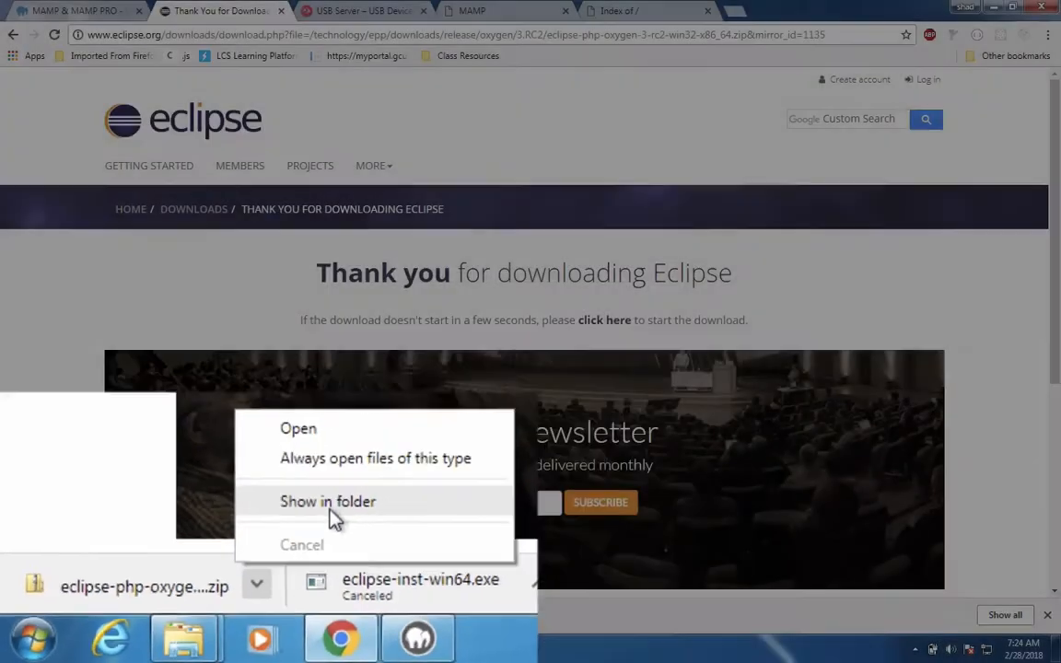
click(460, 438)
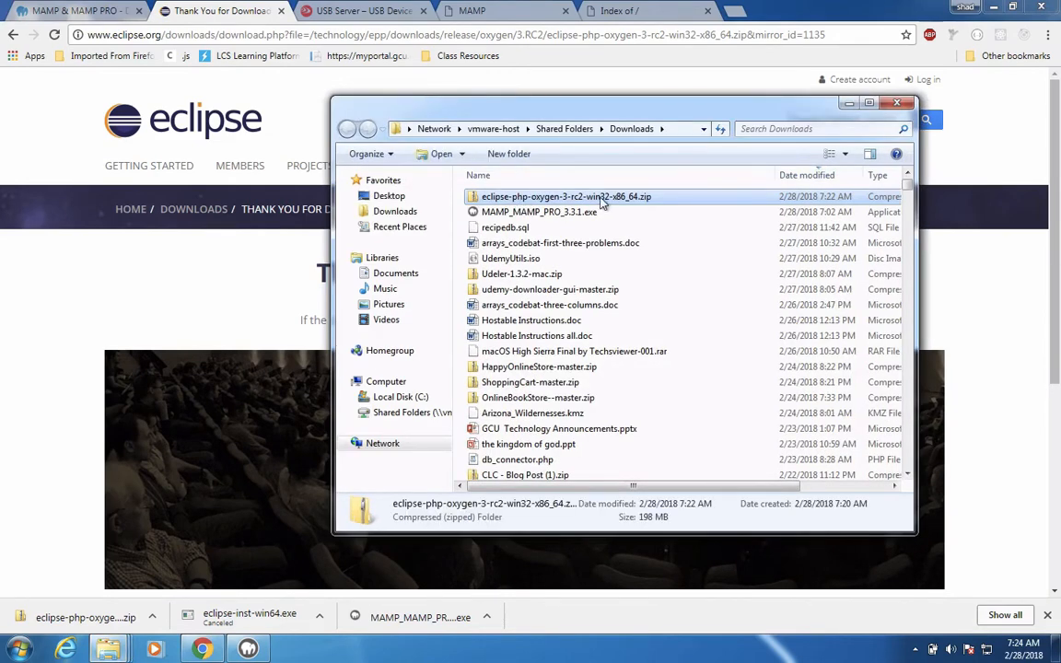
double_click(513, 197)
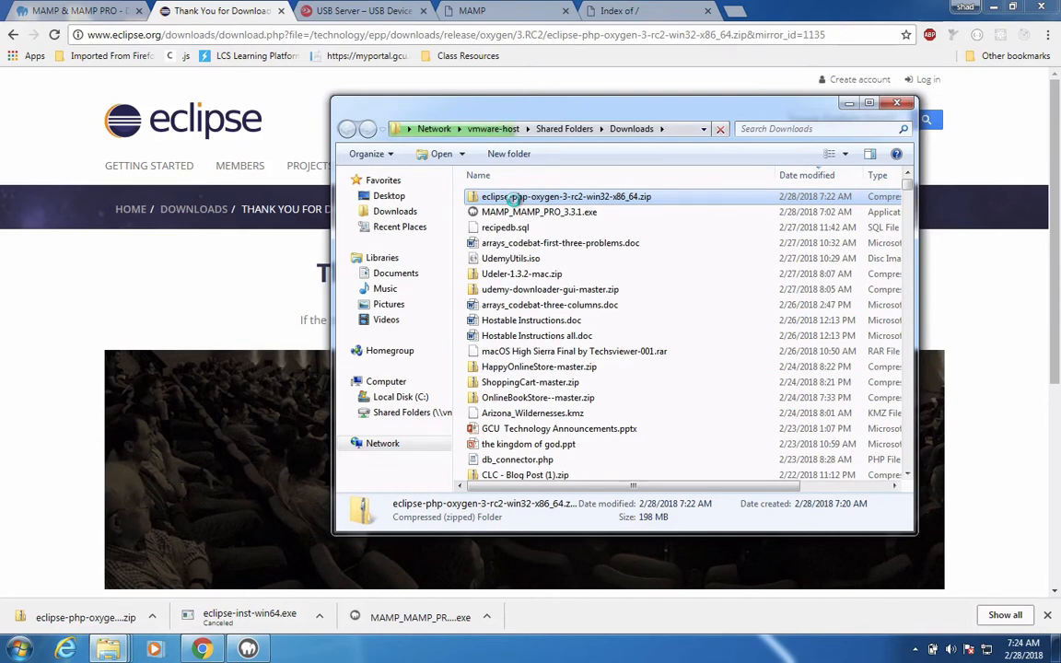
double_click(513, 197)
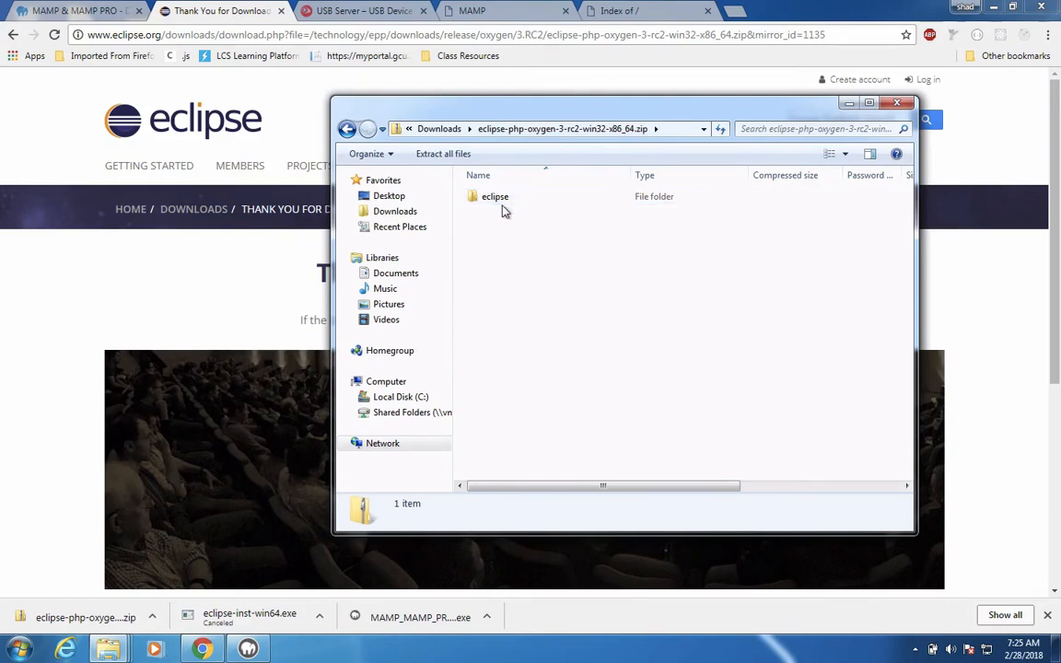
Copy the eclipse folder from the zip archive to the root of Local Disk (C:)
click(500, 199)
right_click(498, 199)
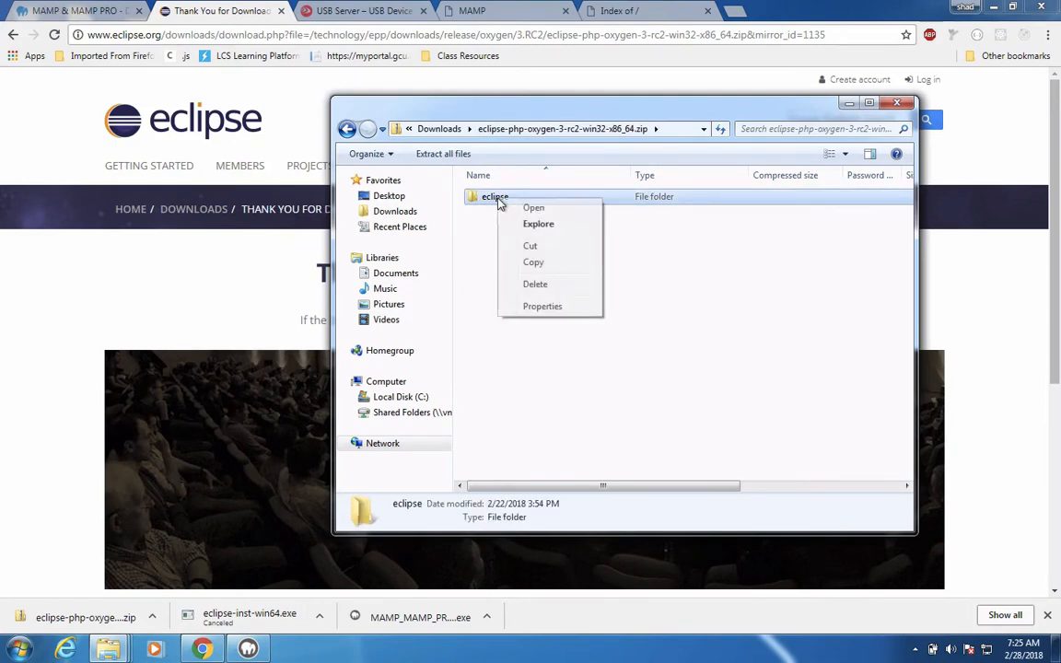
click(533, 263)
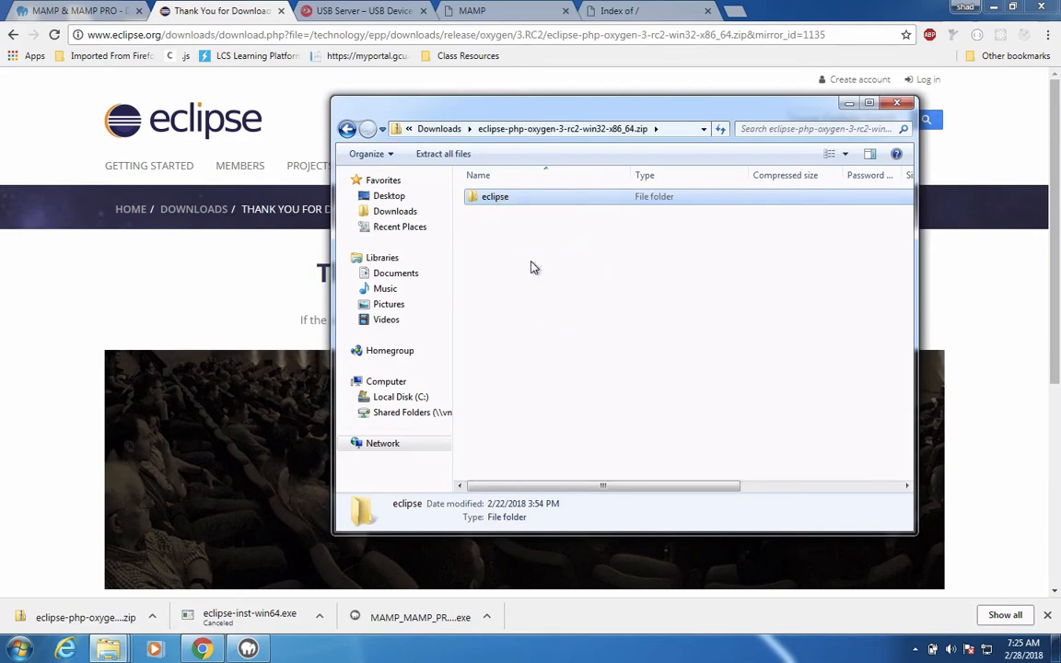
click(401, 401)
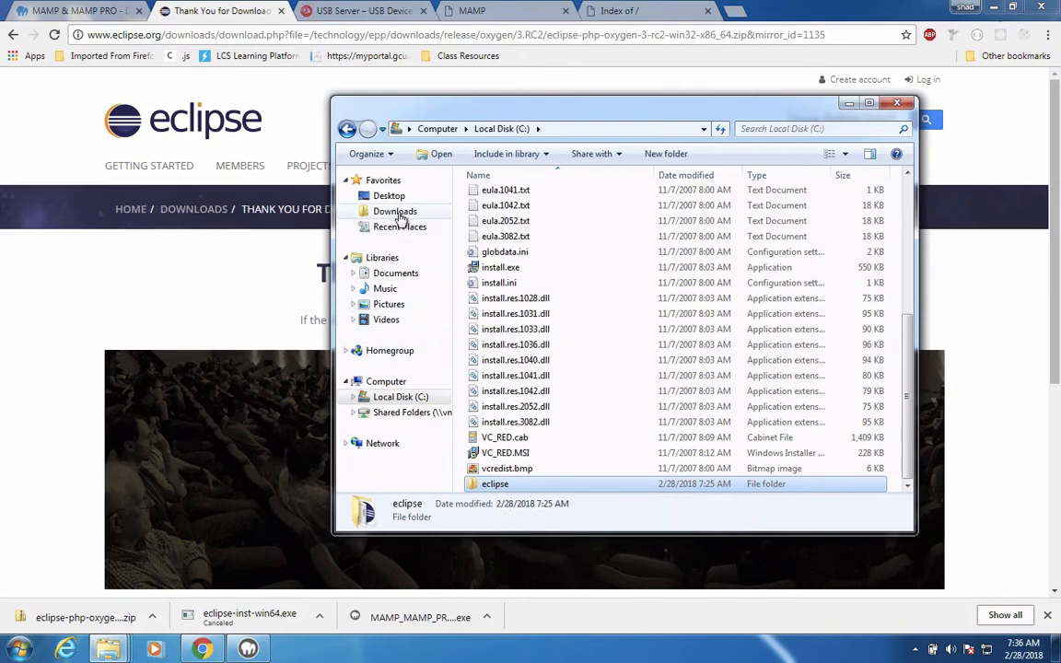
Delete eclipse-php-oxygen-3-rc2-win32-x86_64.zip from the Downloads folder, moving it to the Recycle Bin
click(400, 214)
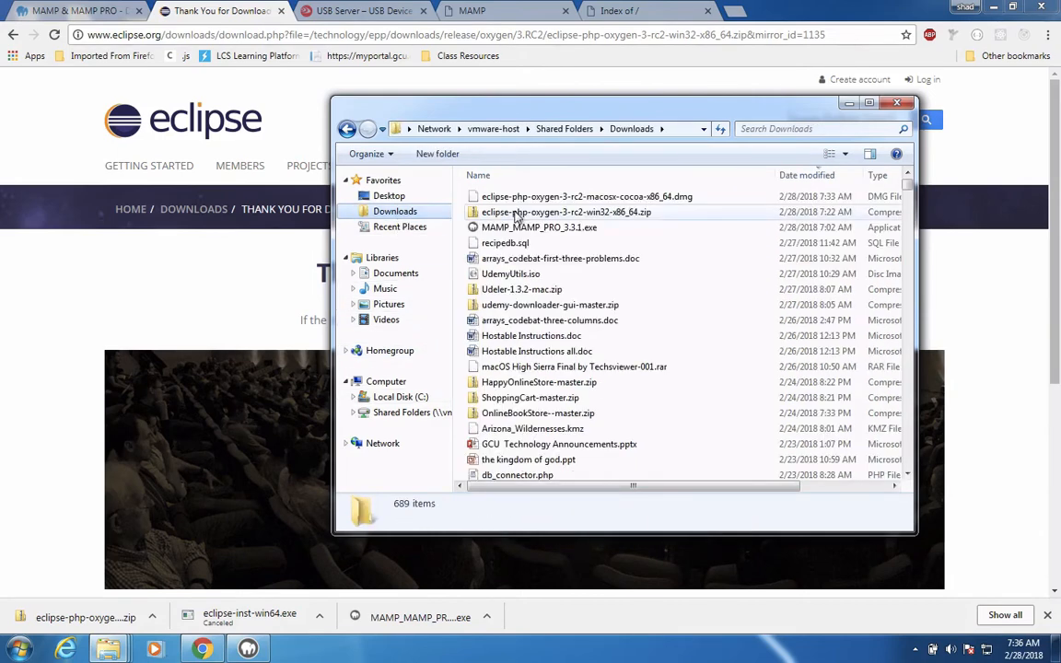
click(547, 216)
right_click(549, 217)
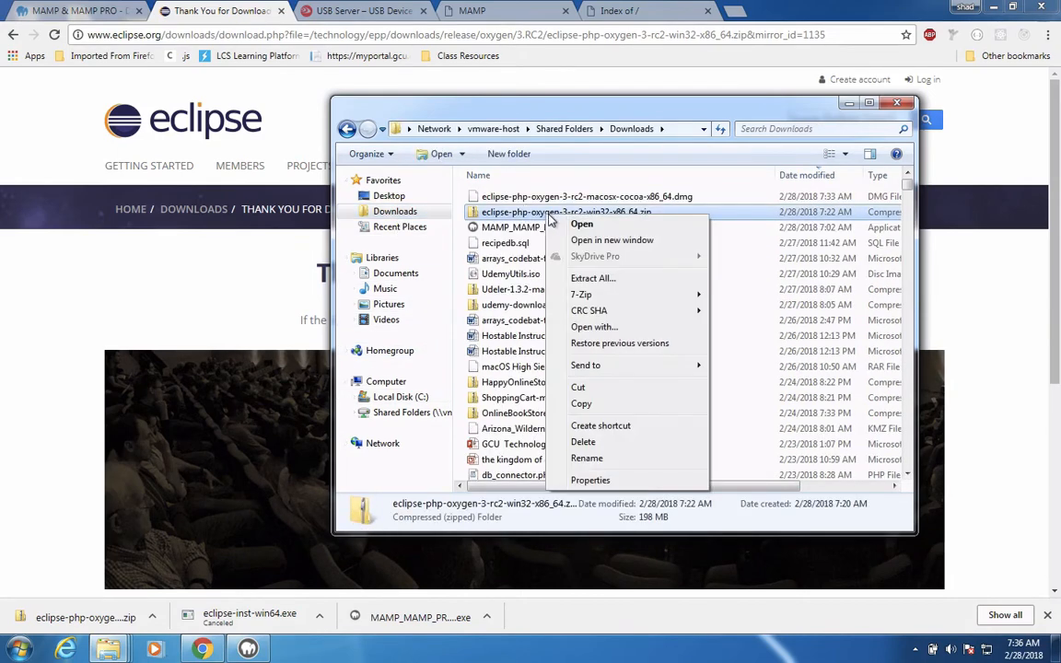
click(590, 442)
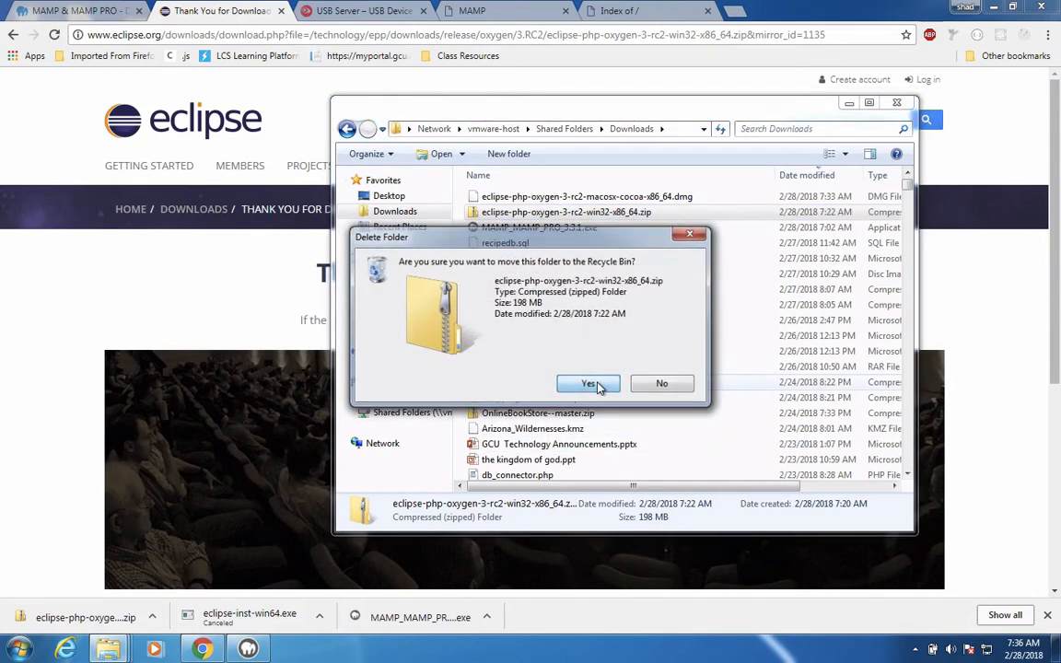
click(593, 384)
Open the eclipse folder on Local Disk (C:) and launch eclipse.exe
click(401, 399)
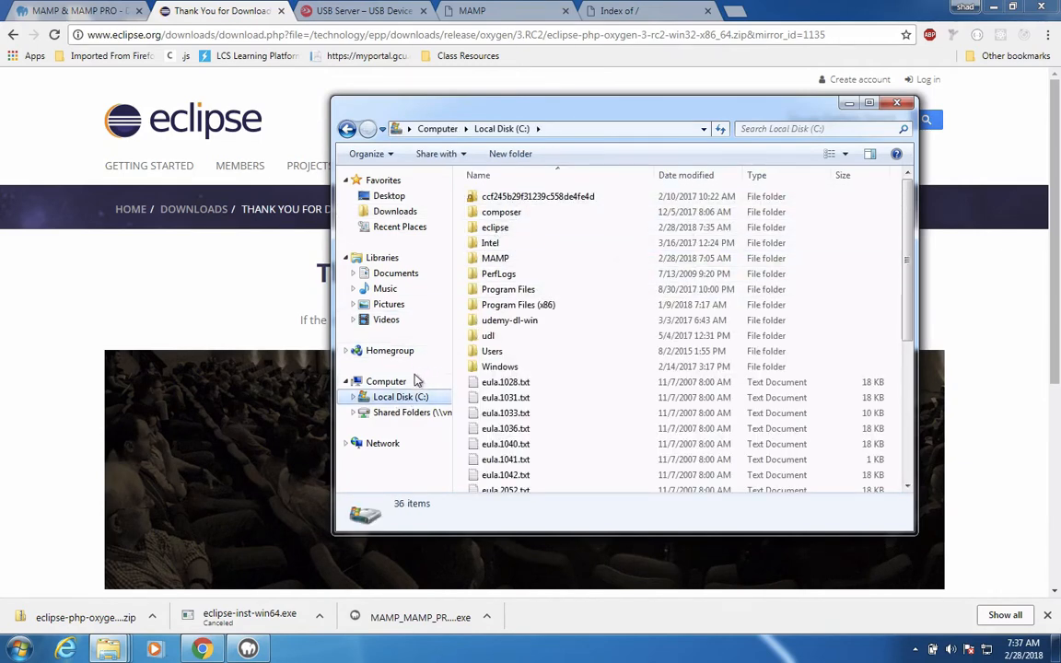
double_click(489, 231)
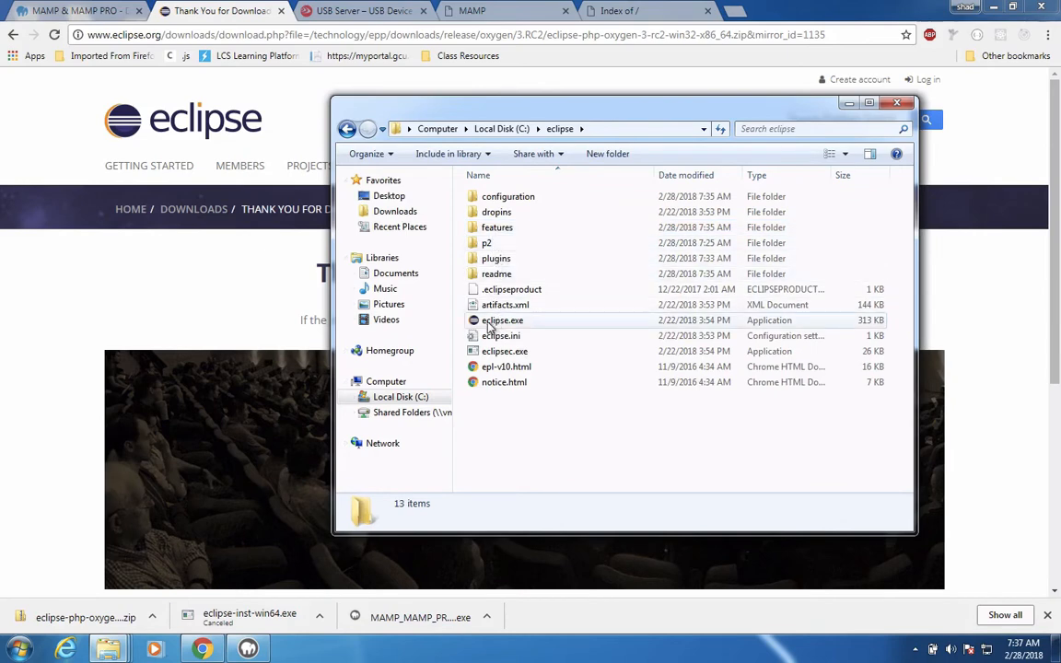
click(542, 318)
double_click(514, 322)
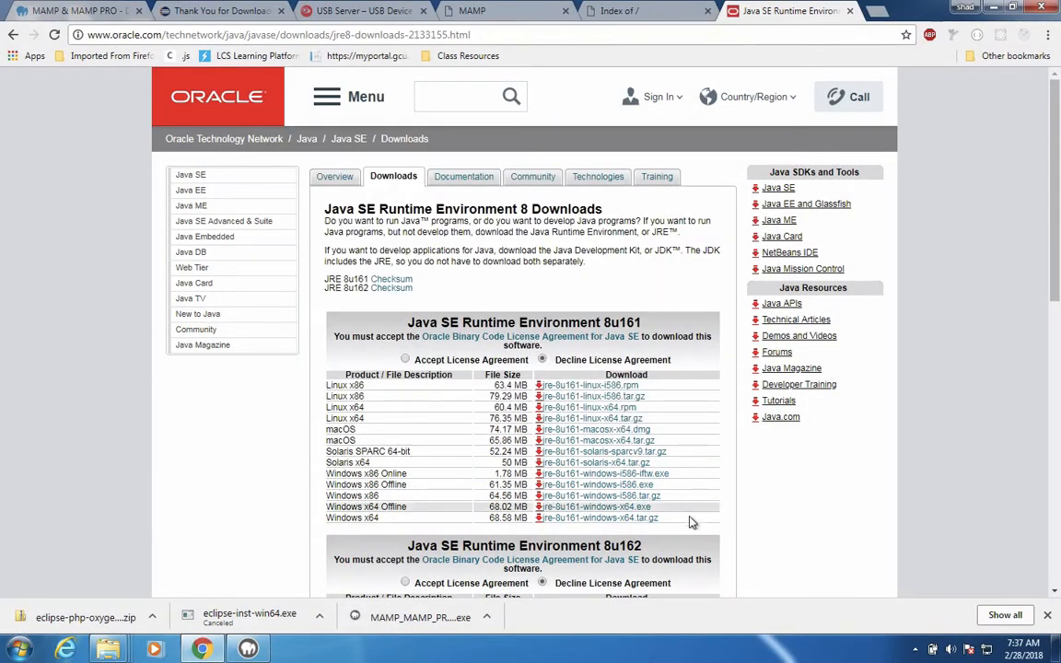
Accept the license agreement for Java SE Runtime Environment 8u161 and download the Windows x64 Offline installer, jre-8u161-windows-x64.exe
scroll(659, 476, down, 1)
scroll(644, 470, down, 3)
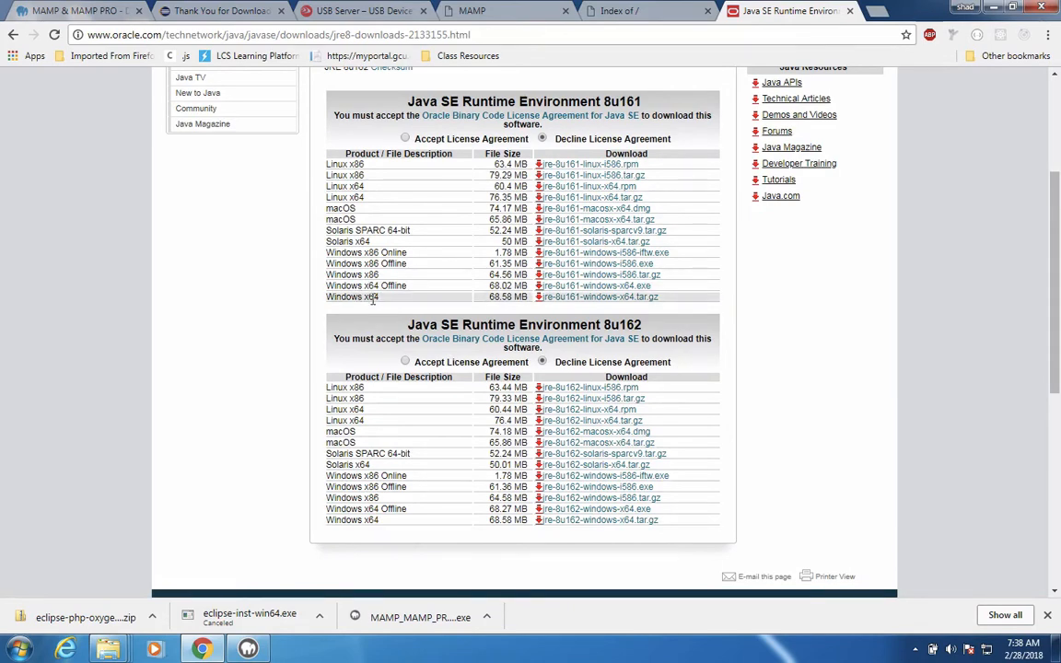
click(405, 138)
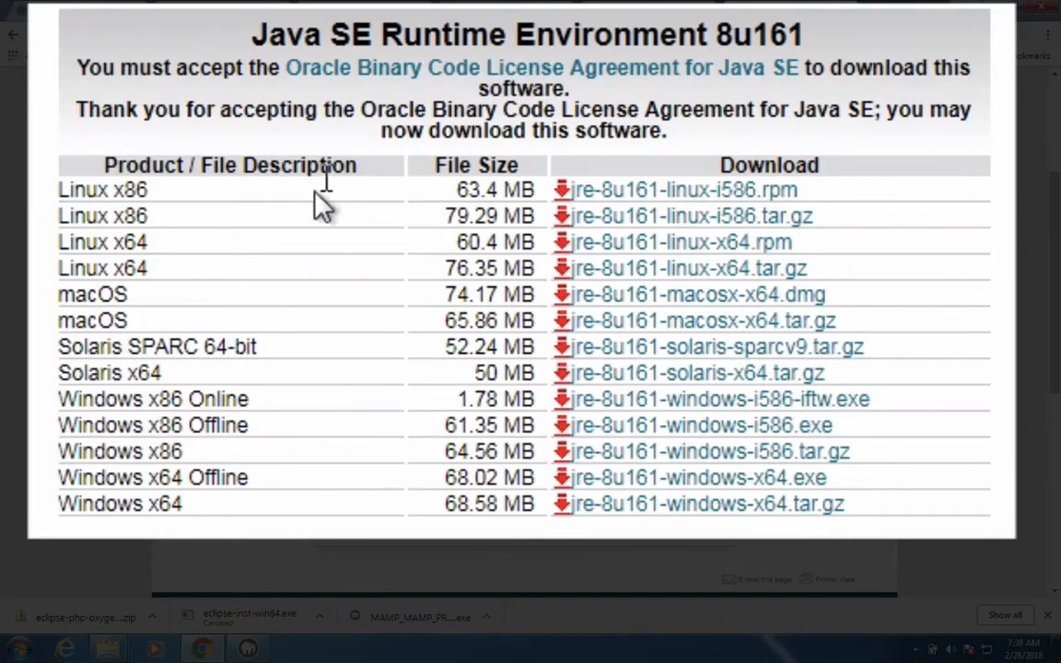
click(804, 488)
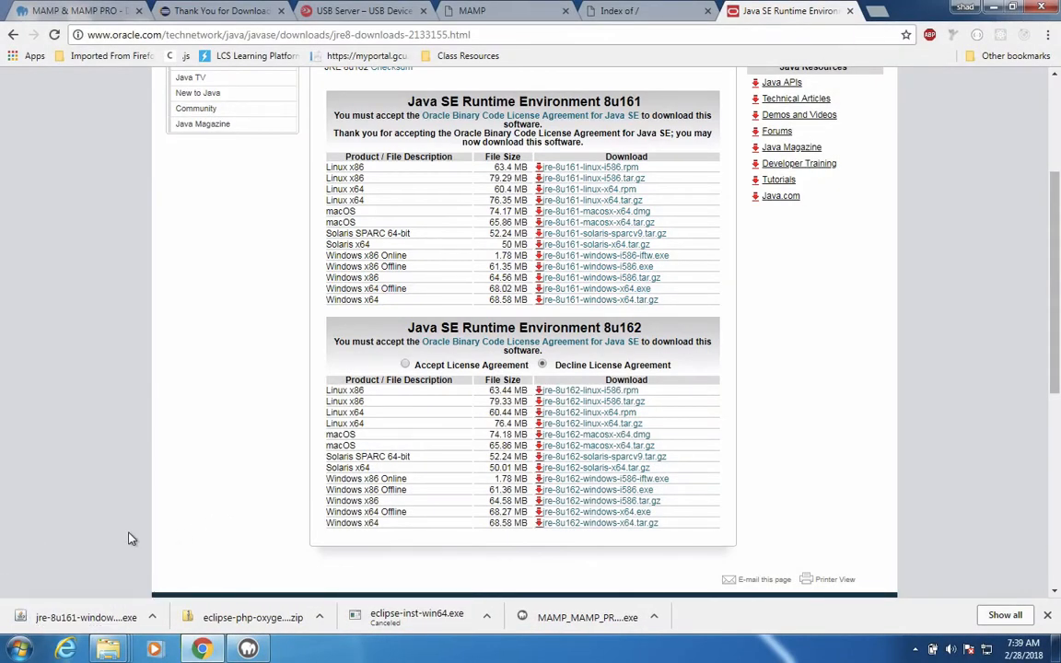
Run jre-8u161-windows-x64.exe from the Downloads folder, allow it to make changes, and complete the Java installation
click(152, 621)
click(194, 575)
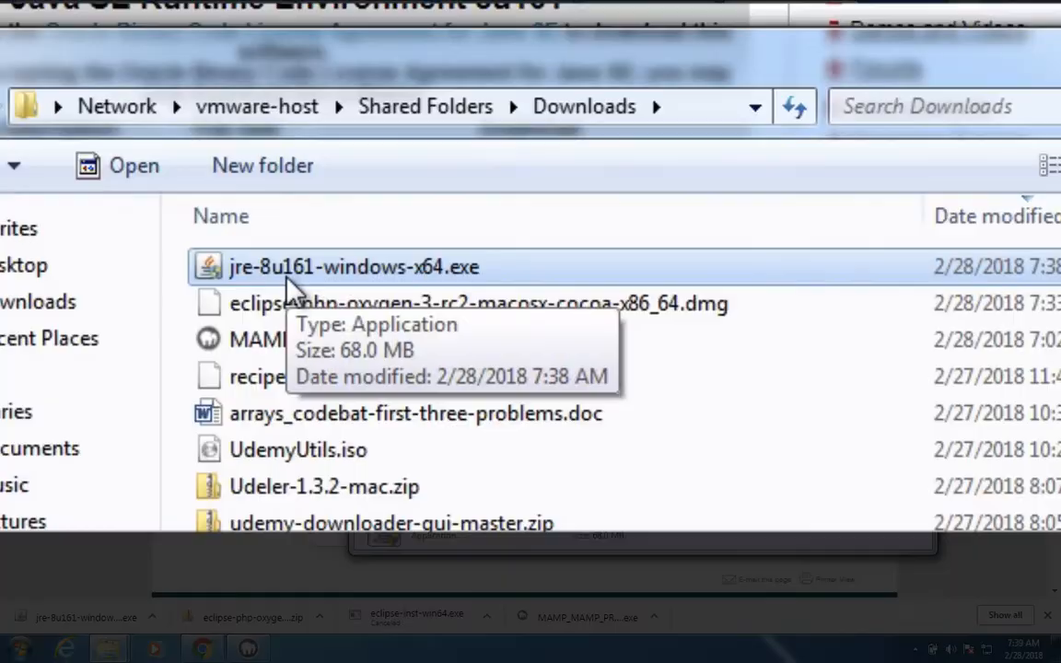
double_click(525, 219)
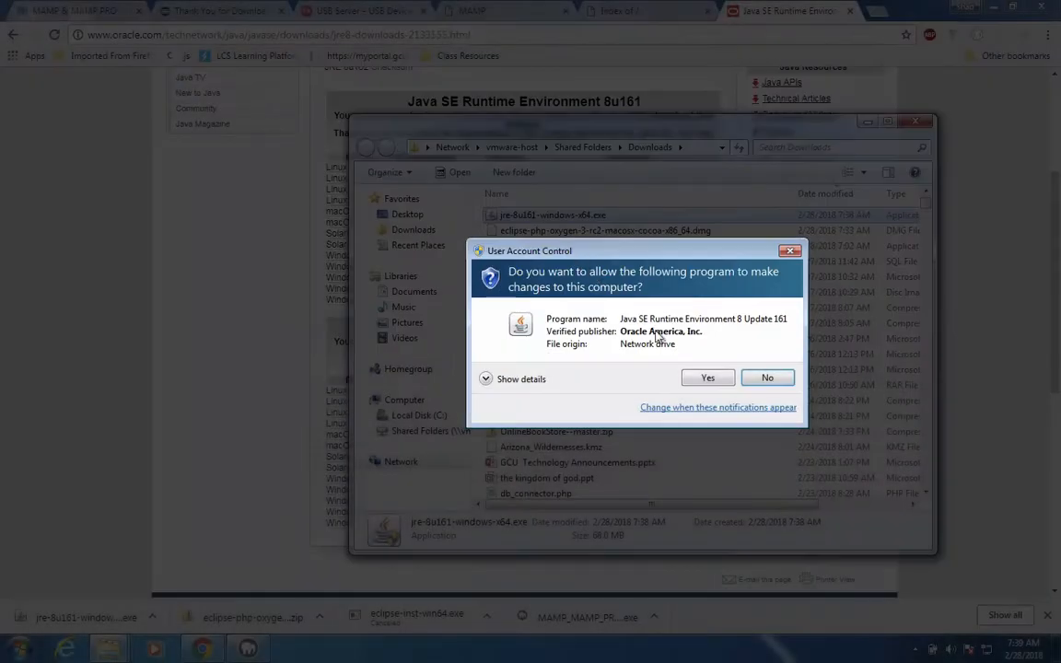
click(704, 379)
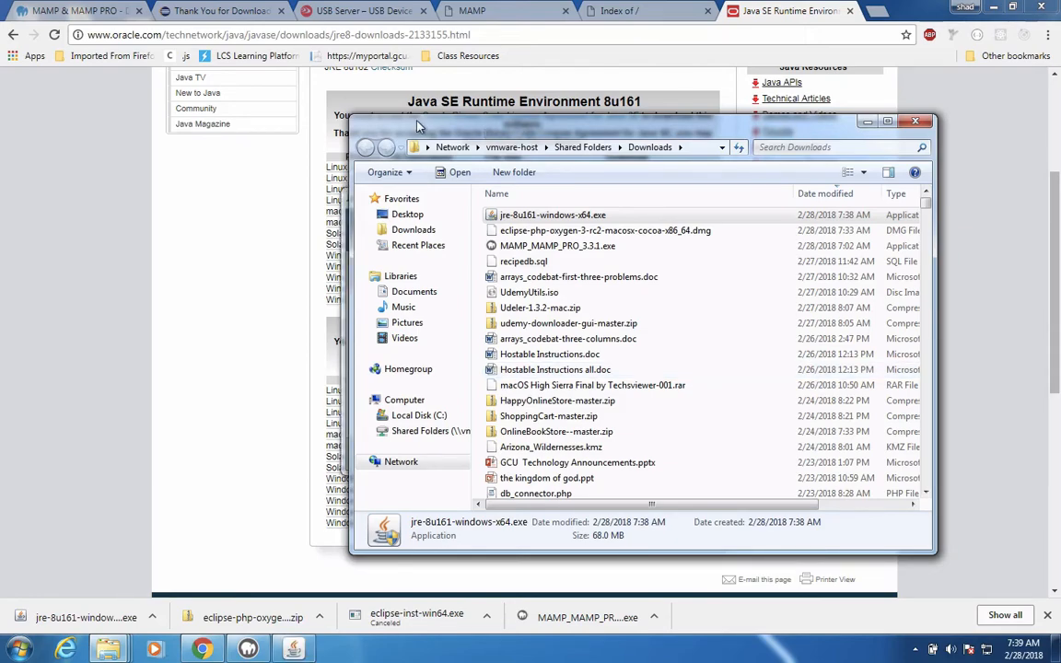
drag(419, 125, 571, 116)
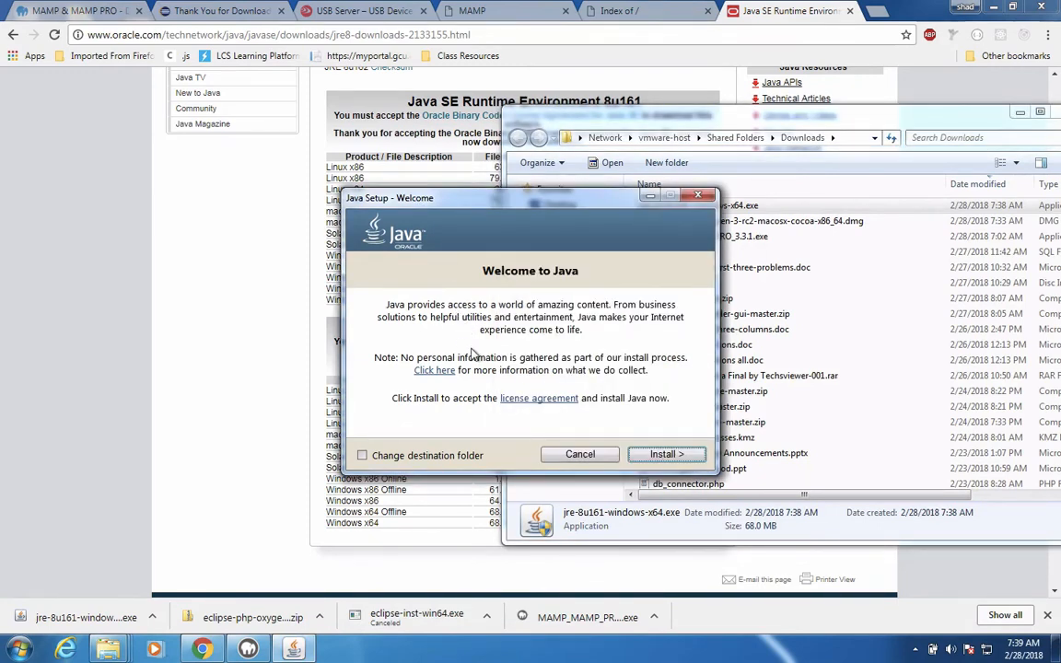
click(656, 456)
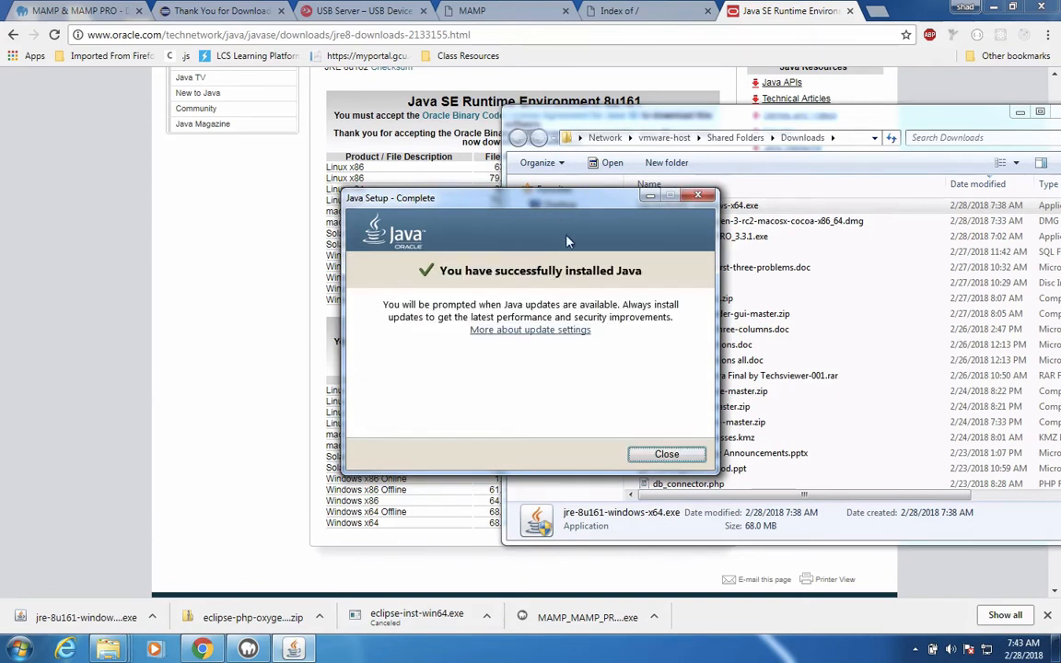
click(665, 454)
Open the eclipse folder on Local Disk (C:) and launch eclipse.exe
click(570, 405)
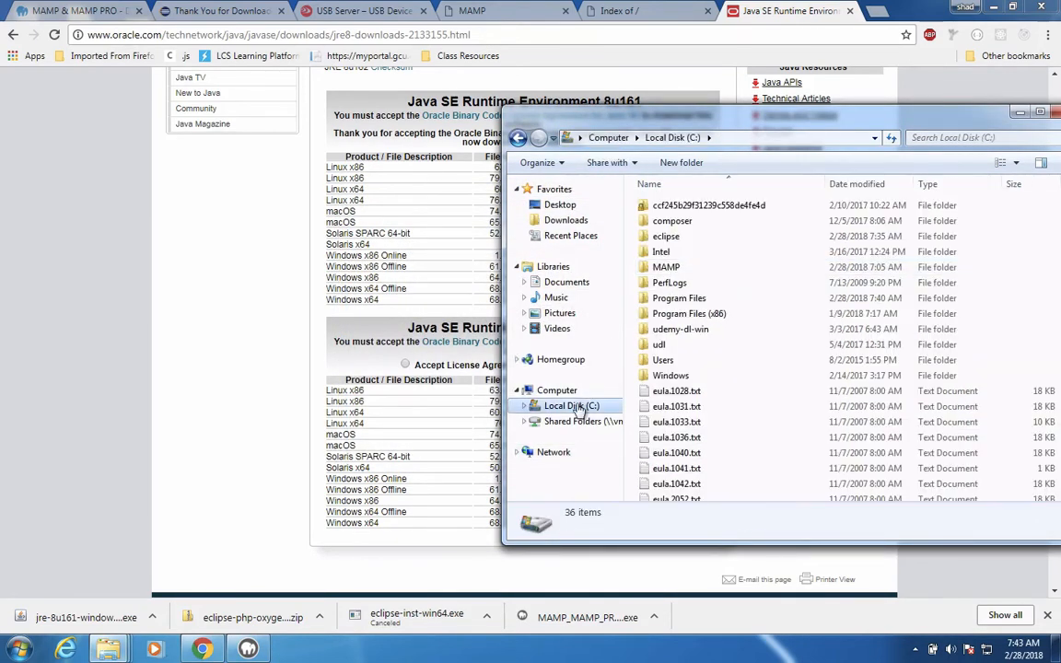
double_click(665, 237)
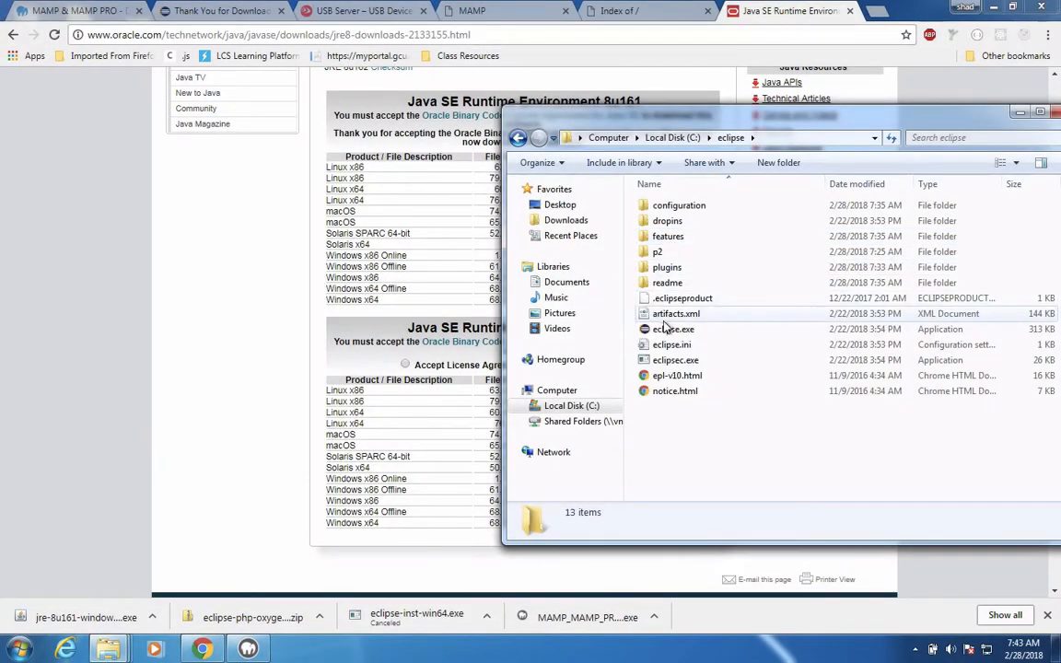
double_click(666, 330)
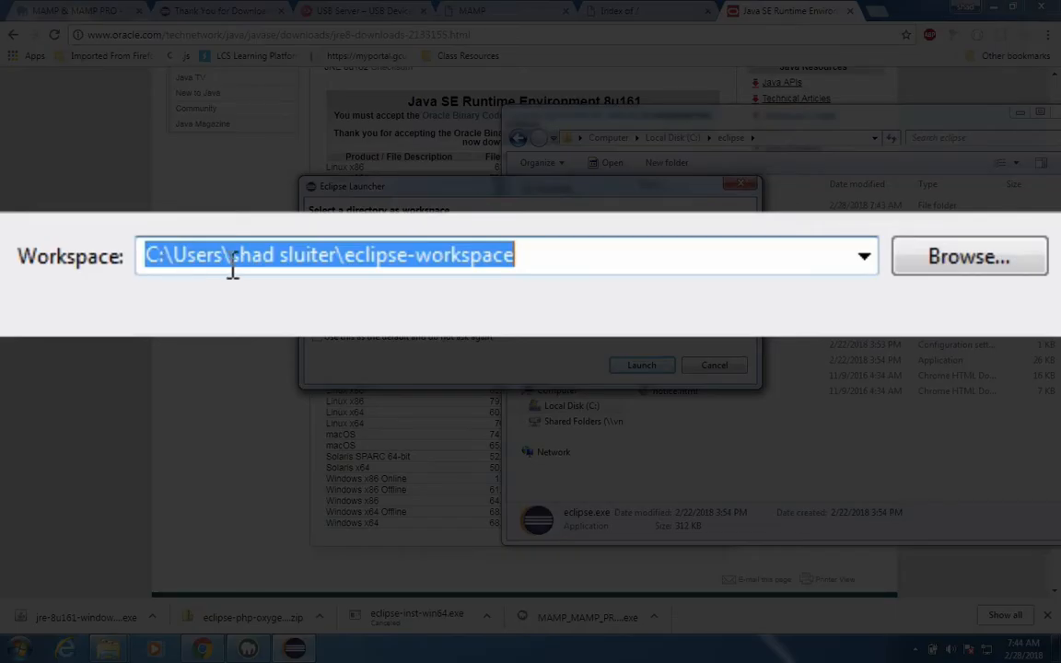
Choose the htdocs folder inside MAMP on Local Disk (C:) as the Eclipse workspace directory
click(404, 268)
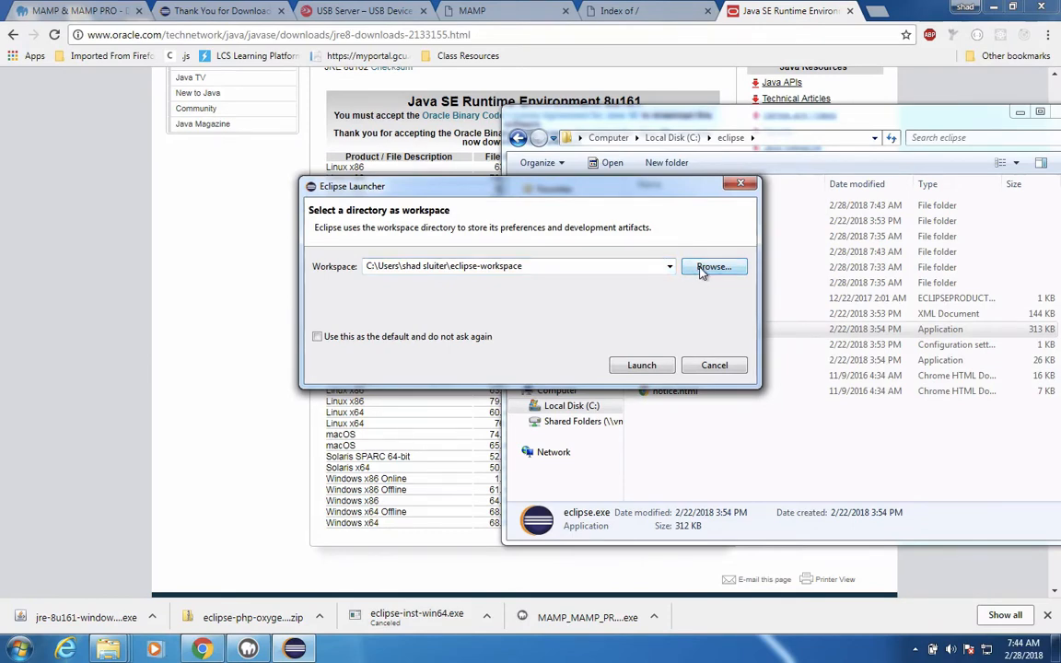
click(711, 267)
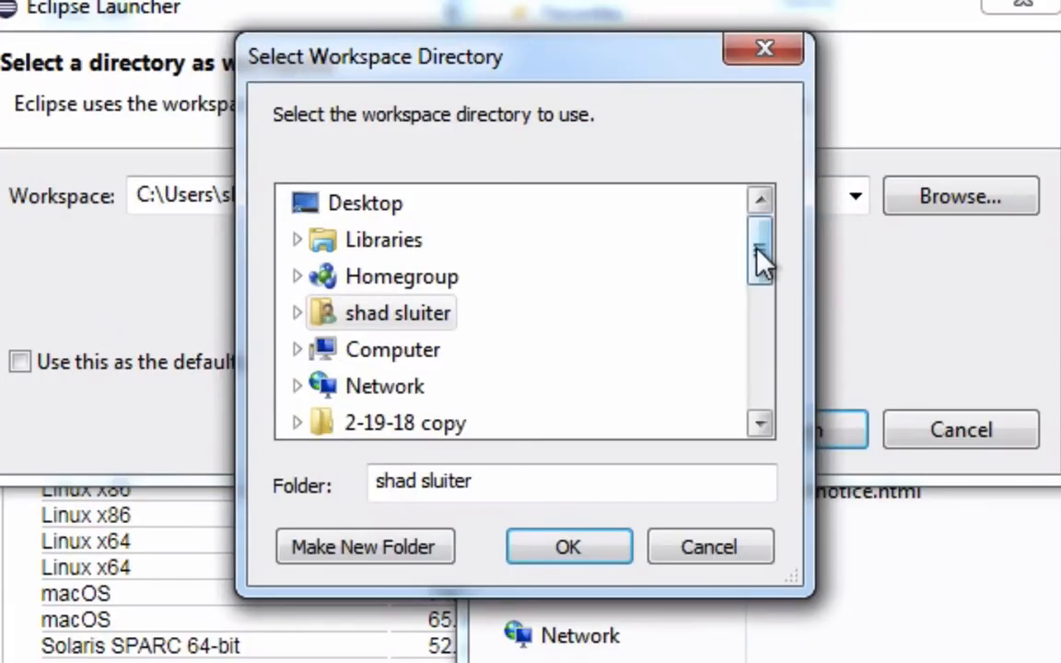
drag(628, 294, 629, 311)
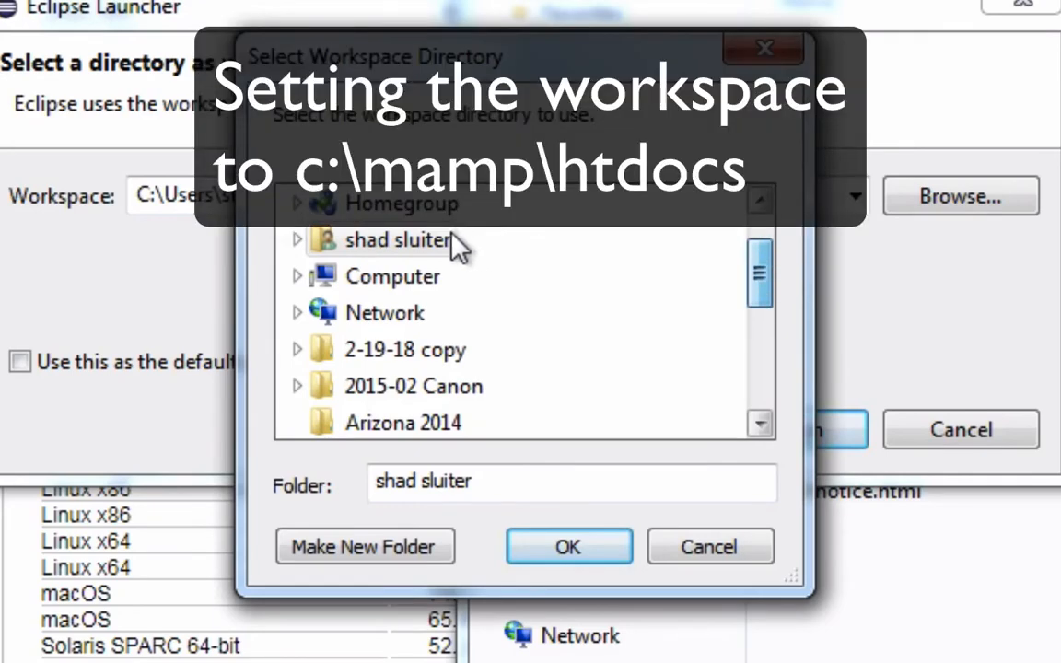
scroll(391, 288, down, 1)
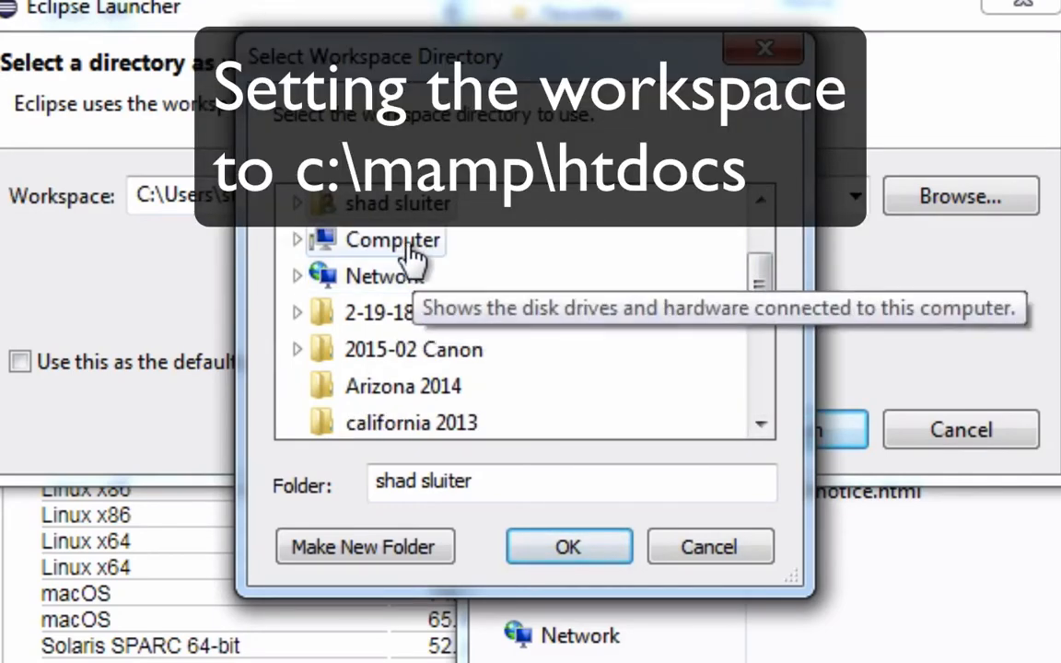
click(305, 244)
scroll(460, 336, down, 2)
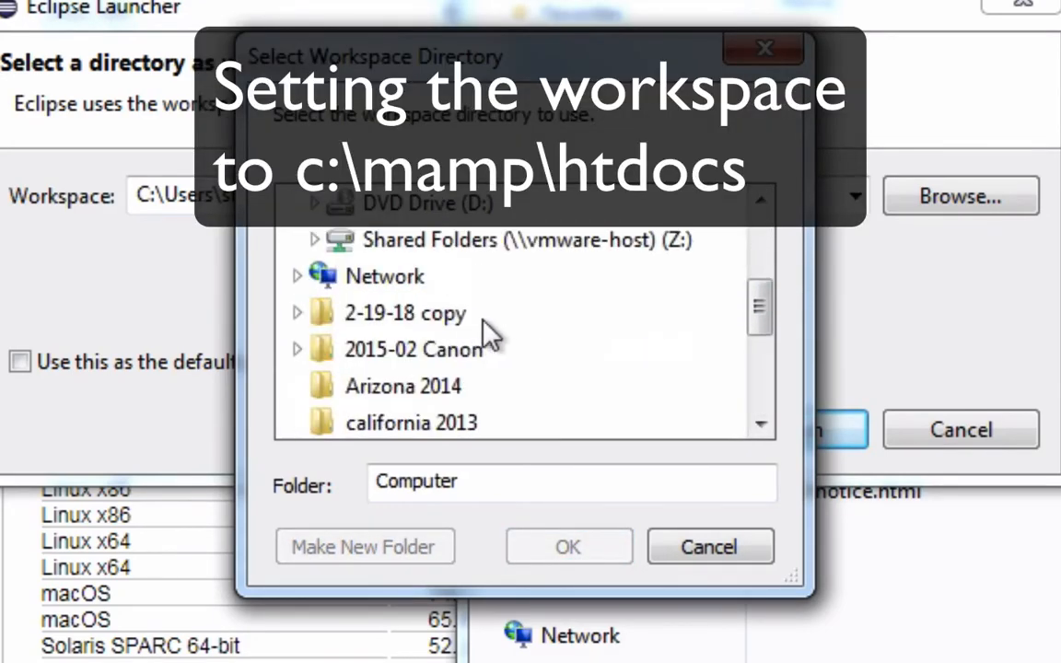
scroll(451, 263, up, 1)
click(427, 272)
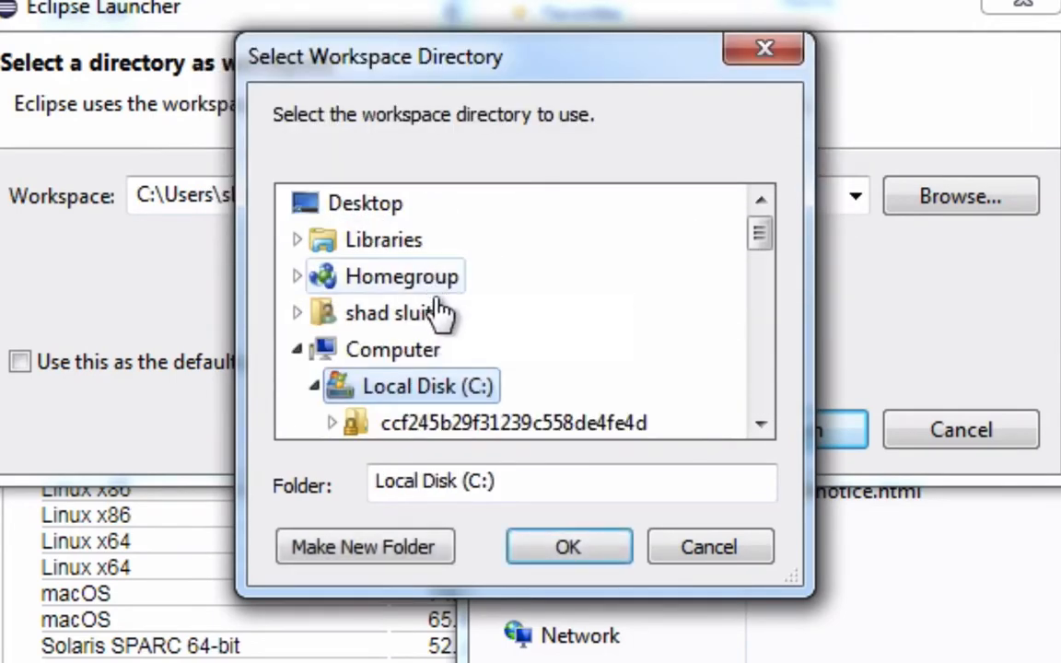
scroll(473, 322, down, 2)
click(367, 359)
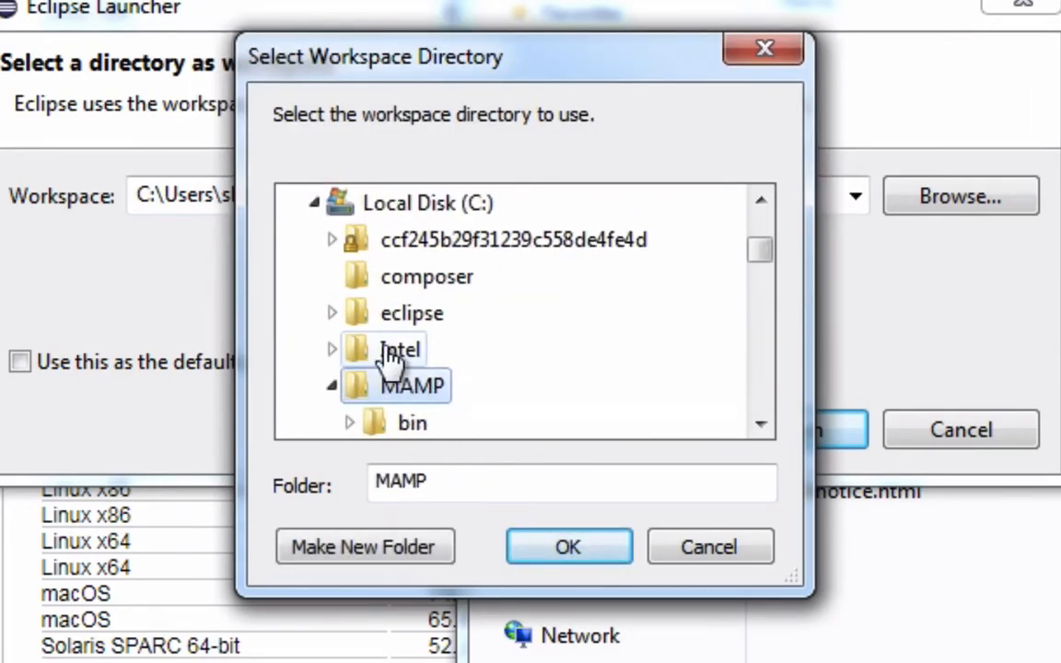
scroll(498, 349, down, 3)
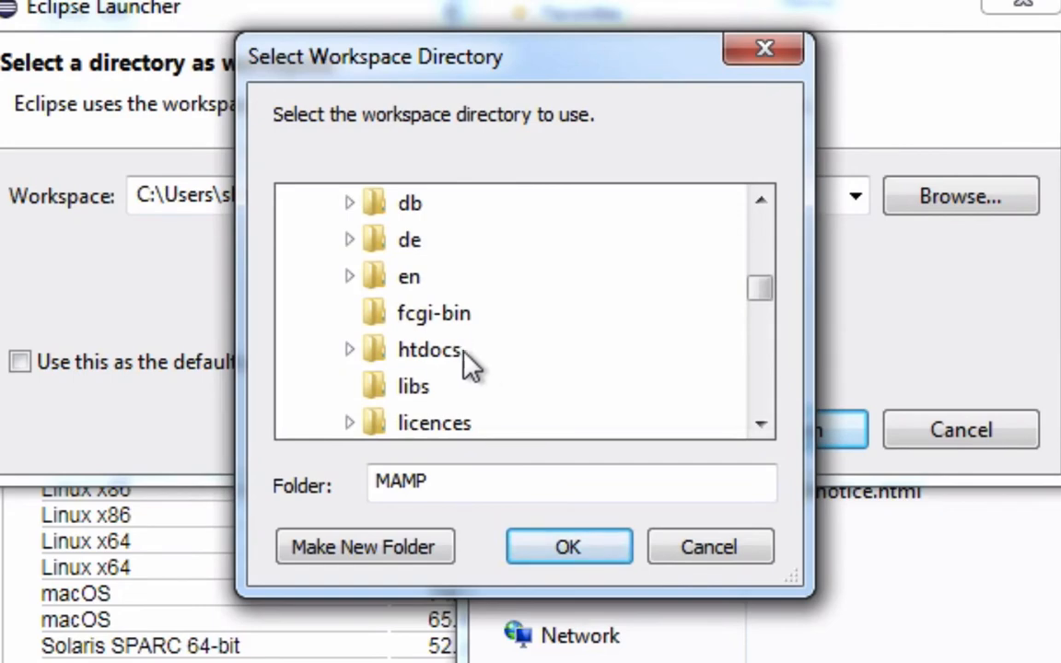
double_click(433, 356)
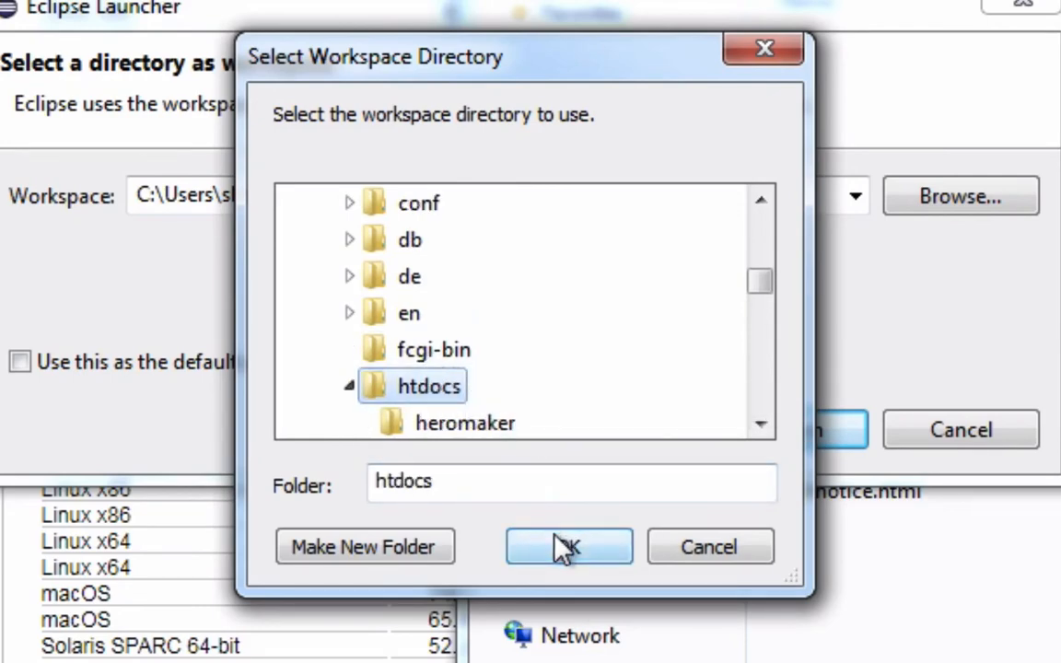
click(552, 534)
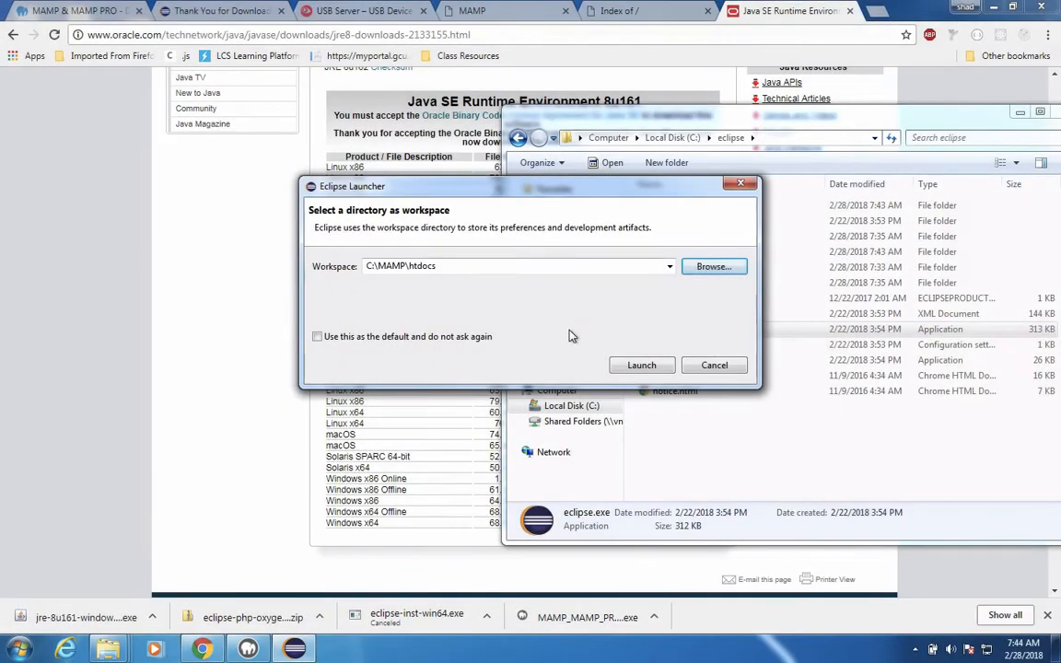
Launch Eclipse with the C:\MAMP\htdocs workspace and close the Welcome page
click(641, 365)
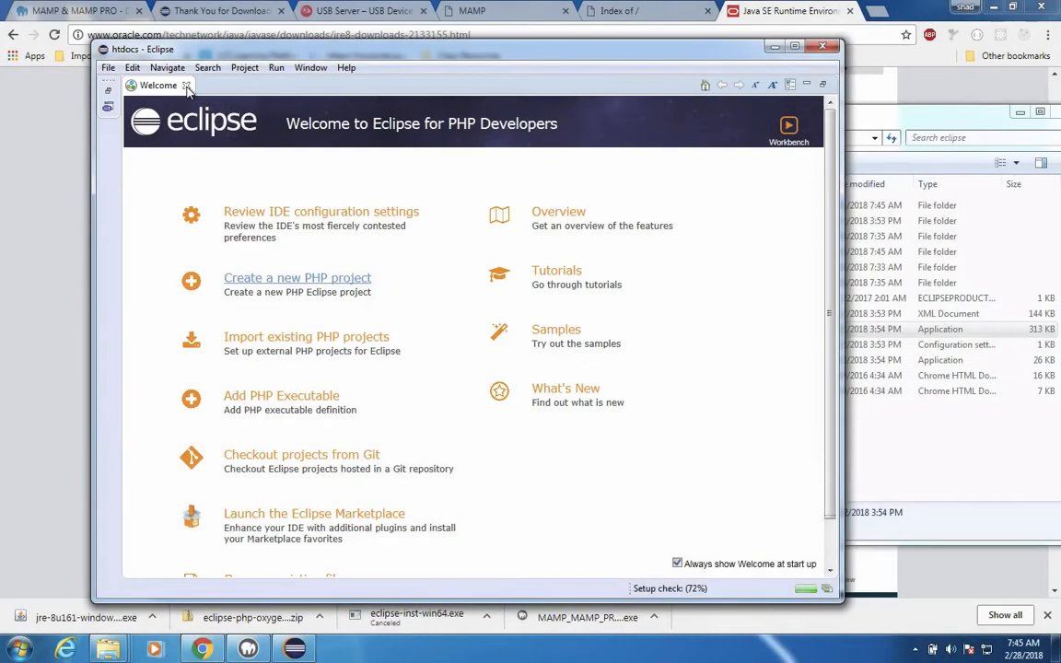
click(185, 86)
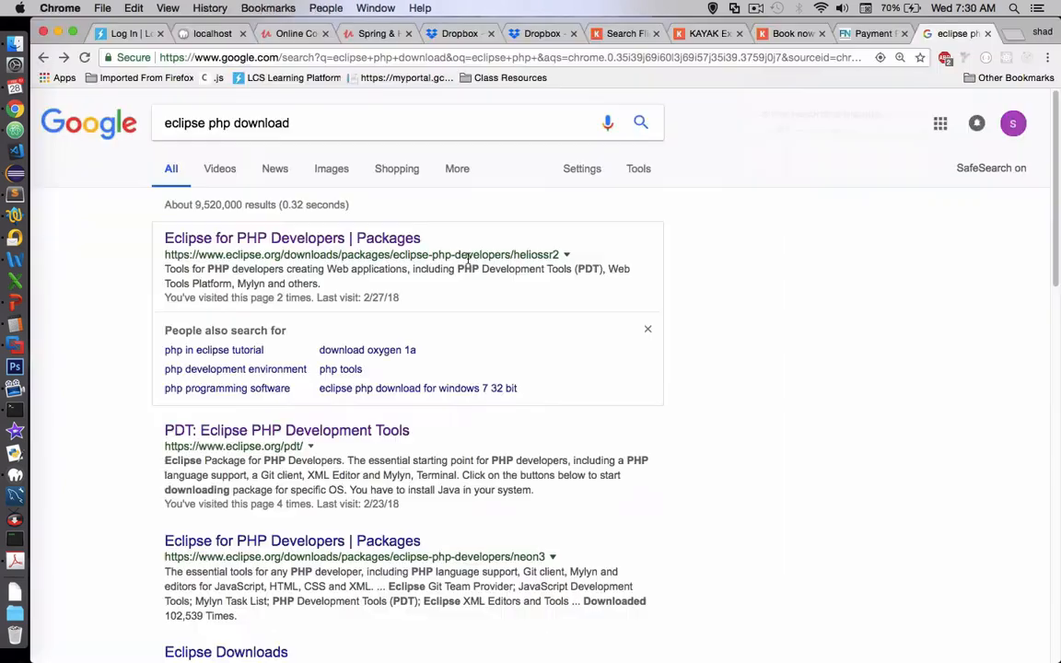
On the Mac, search Google for "eclipse php download" and open the Eclipse for PHP Developers package page
click(230, 122)
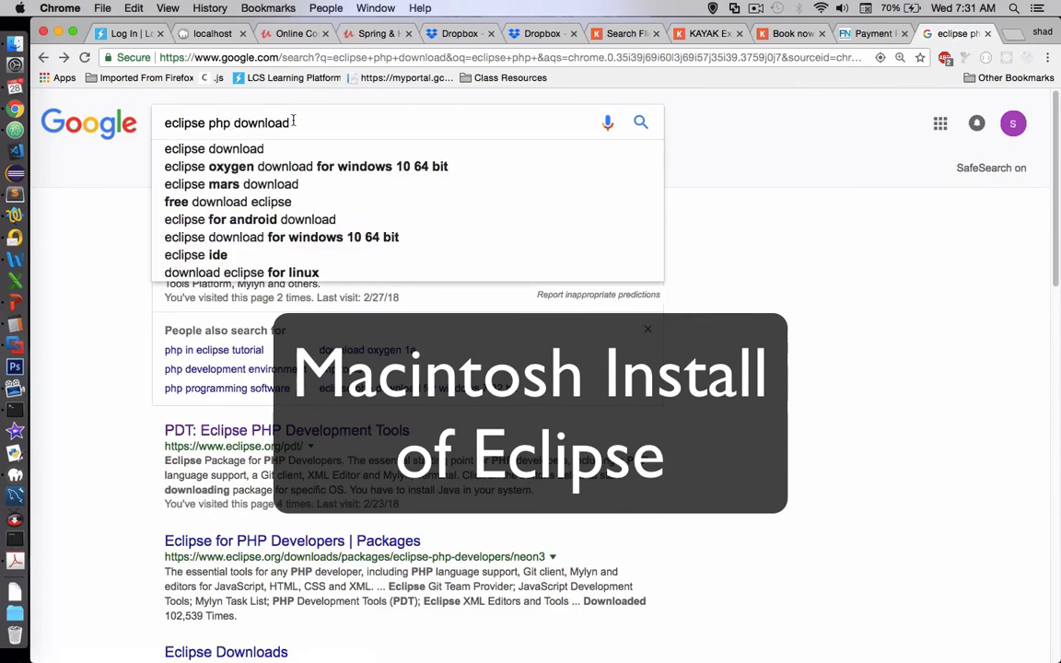
key(Return)
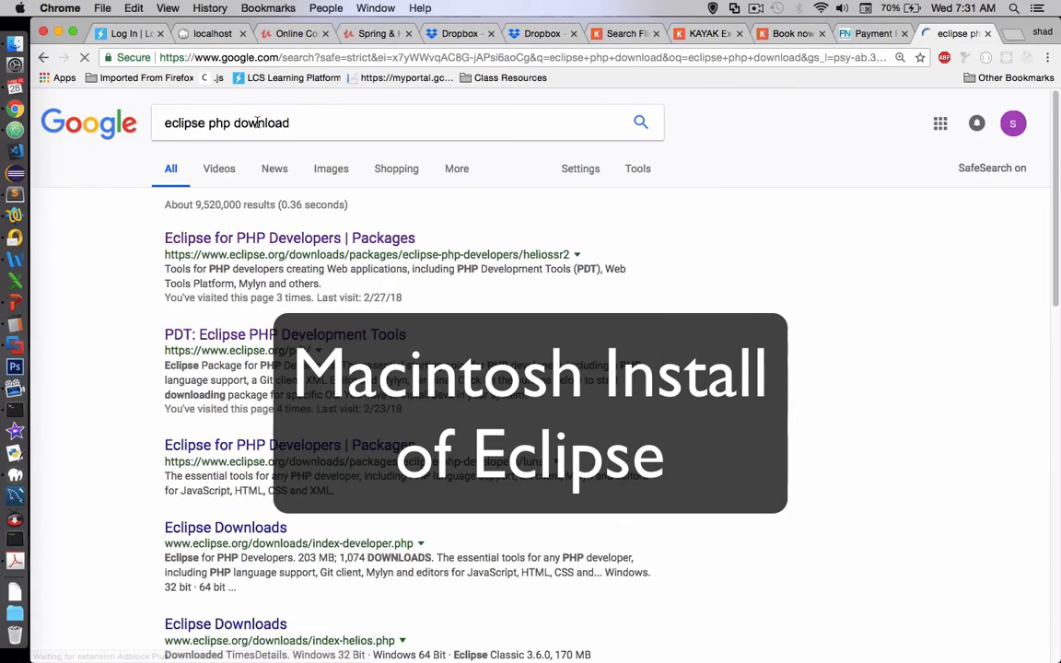
click(249, 237)
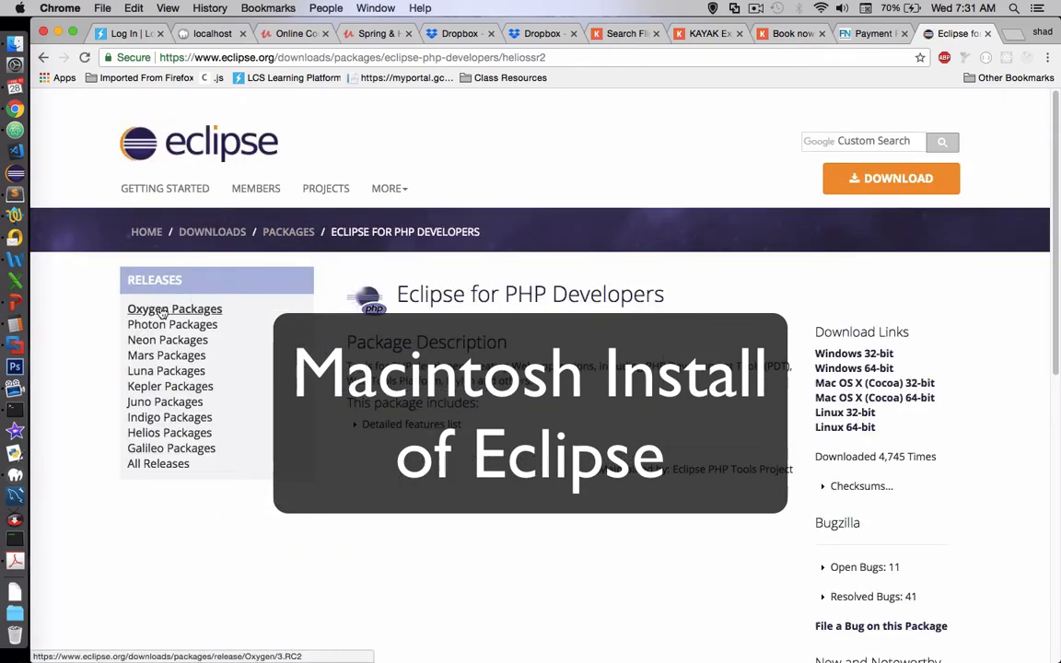
Download the Mac OS X (Cocoa) 64-bit version of Eclipse for PHP Developers from the Oxygen packages
click(152, 313)
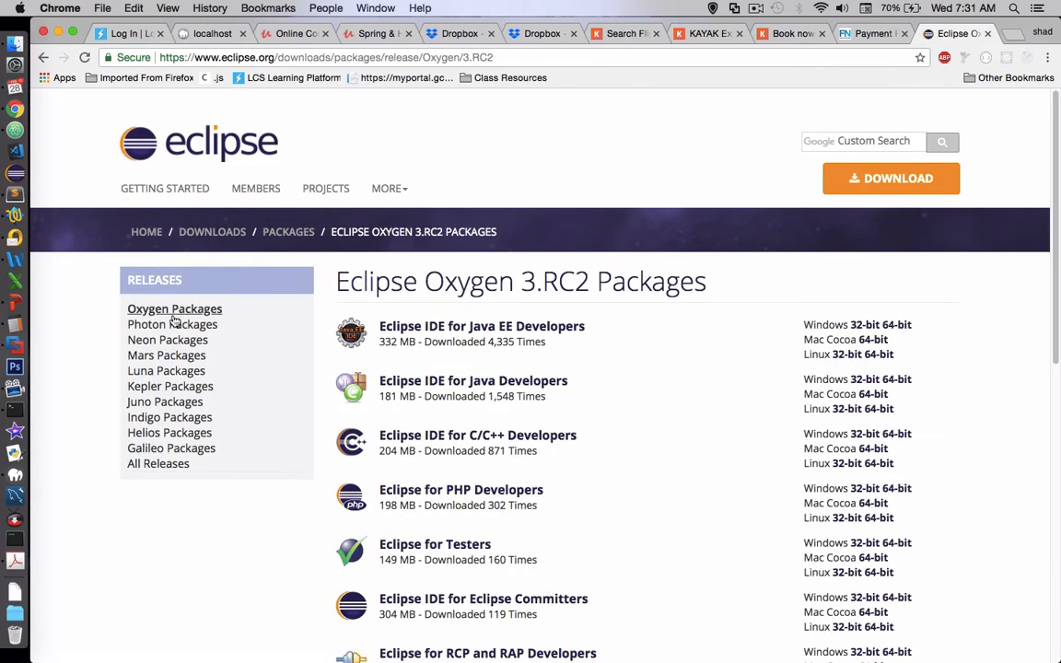
click(425, 497)
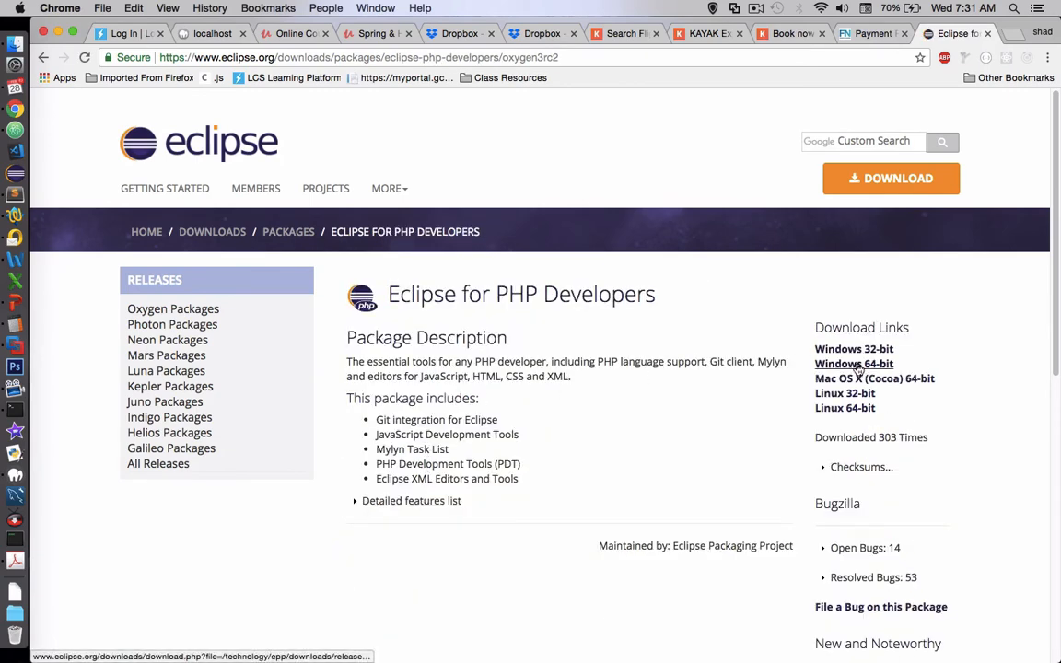
click(909, 379)
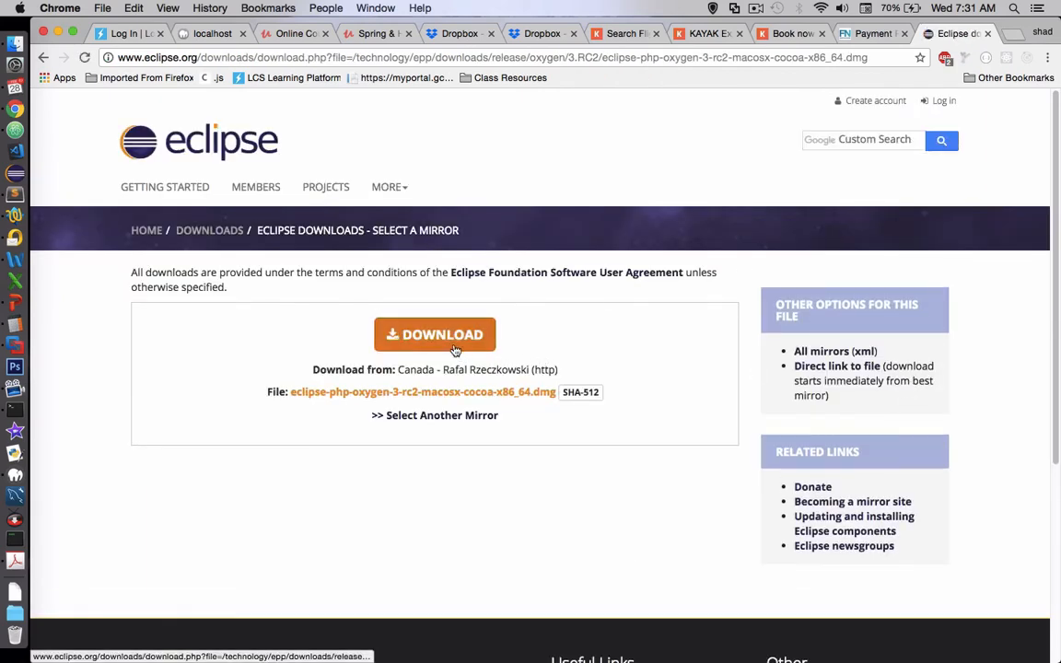
click(425, 333)
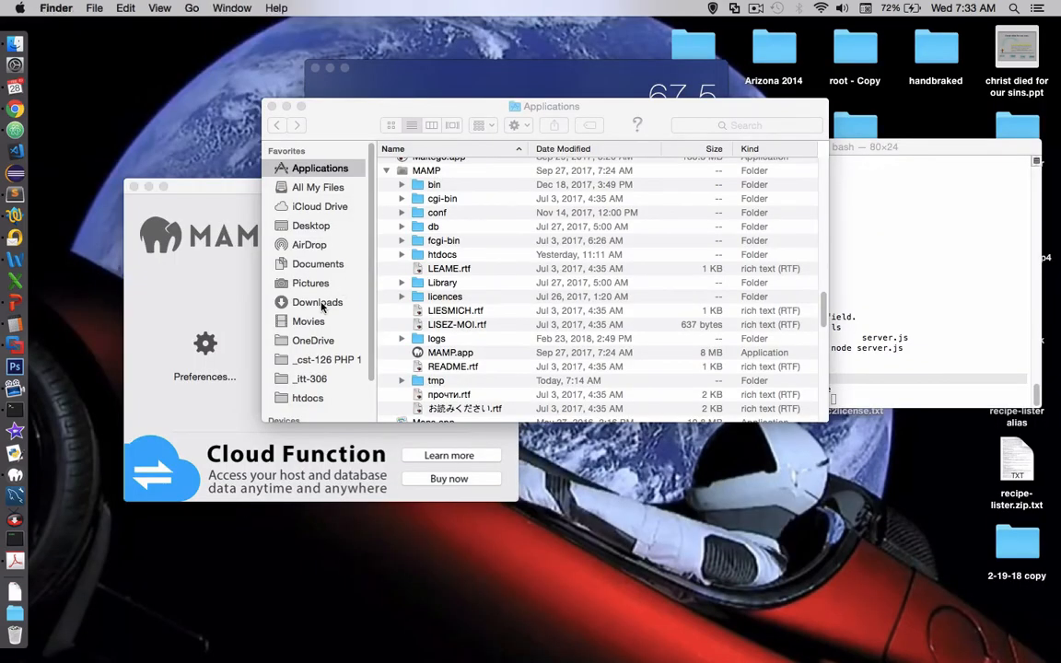
Open eclipse-php-oxygen-3-rc2-macosx-cocoa-x86_64.dmg from the Downloads folder and copy Eclipse.app into Applications
click(320, 307)
click(303, 304)
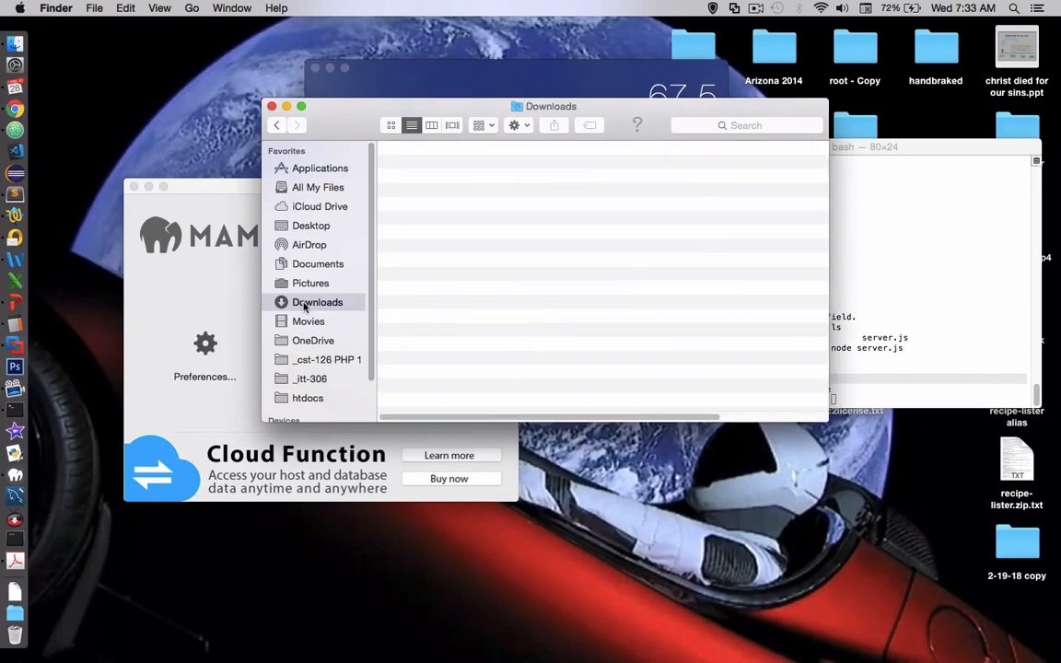
drag(603, 148, 683, 148)
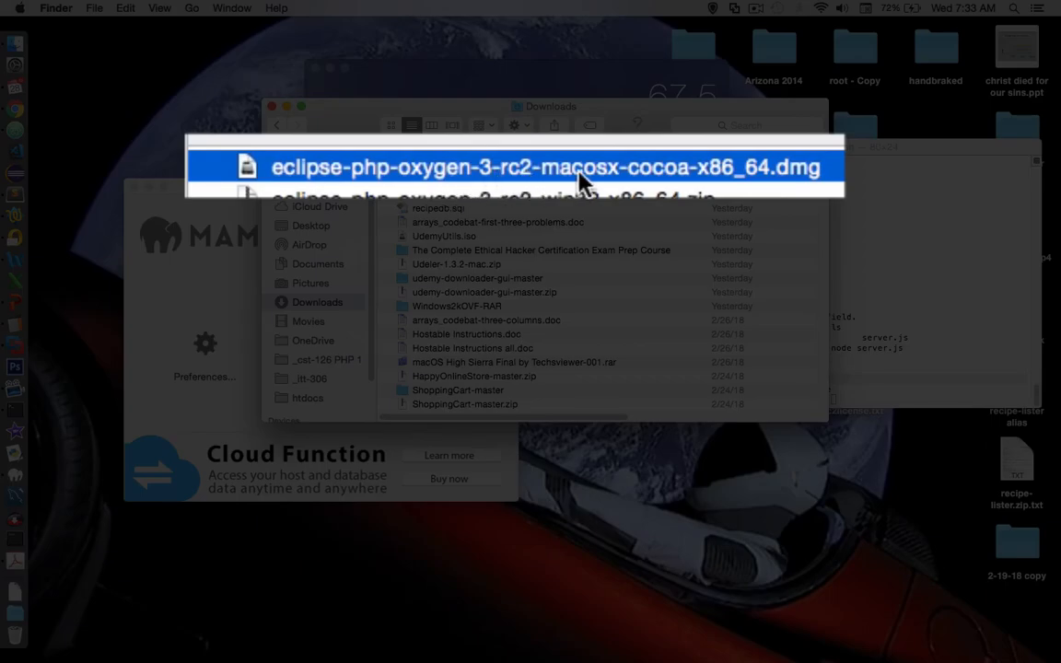
double_click(578, 171)
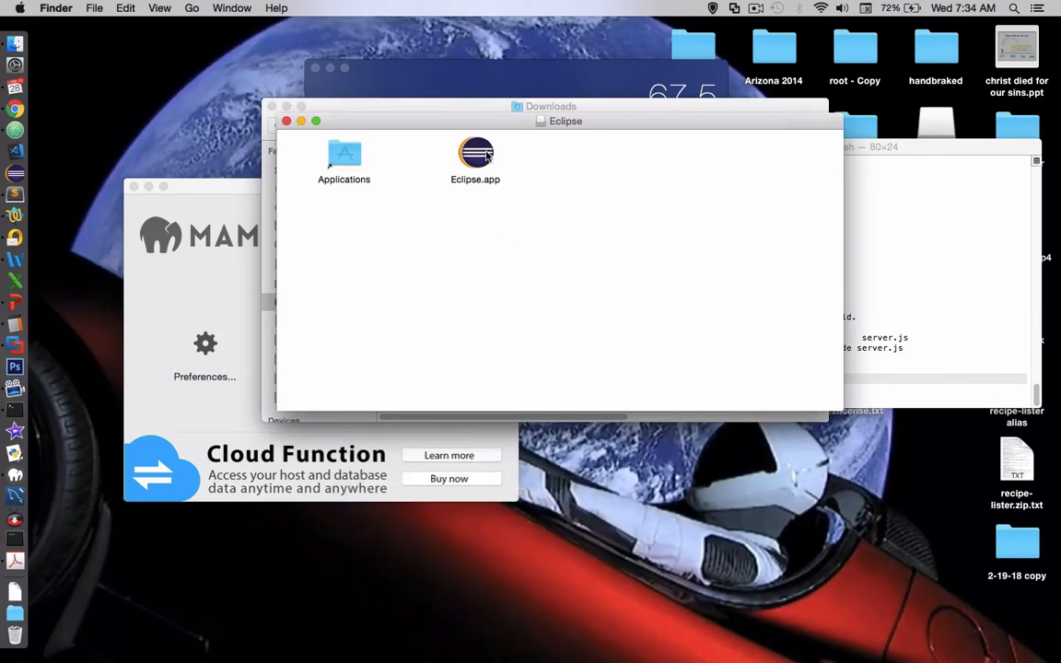
drag(486, 157, 346, 157)
Launch Eclipse.app from the Applications folder and highlight htdocs in the workspace path /Applications/MAMP/htdocs
scroll(346, 157, up, 2)
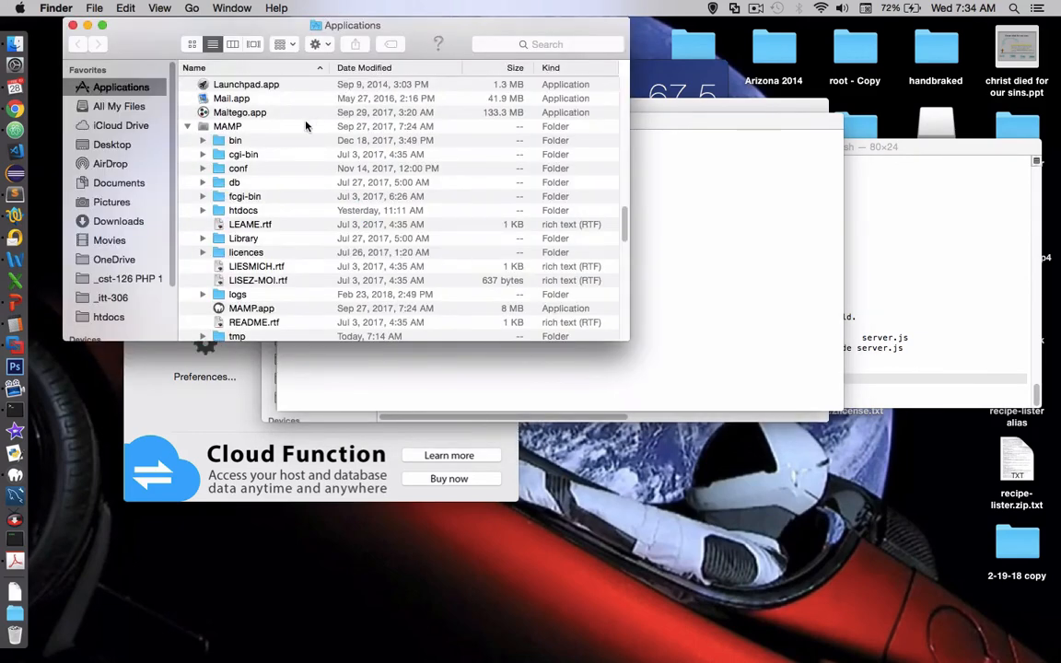
scroll(306, 127, up, 10)
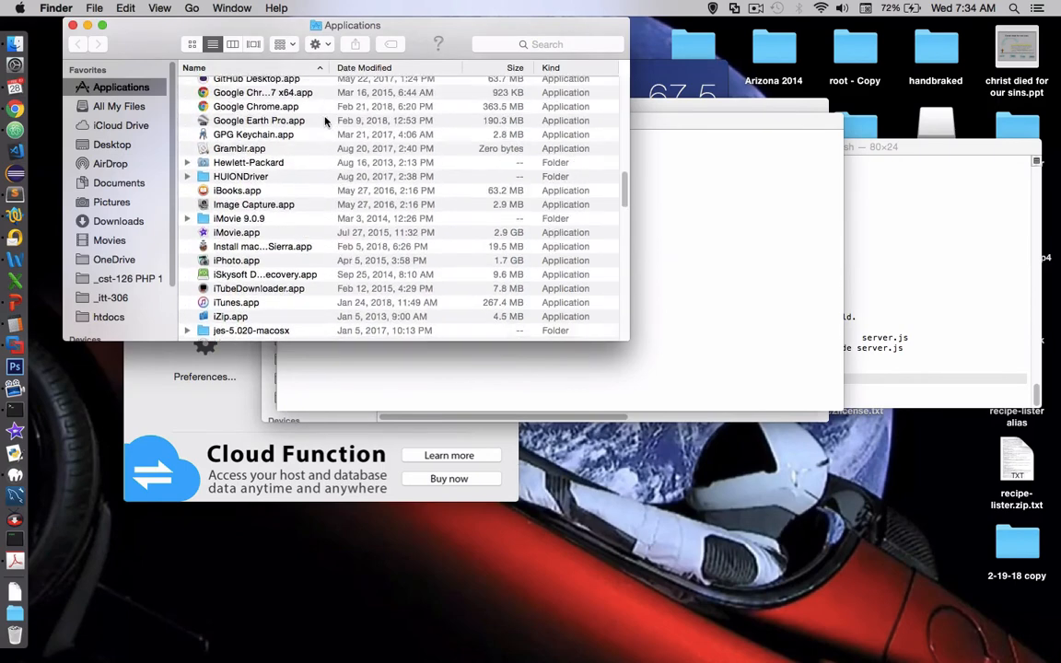
scroll(324, 121, up, 8)
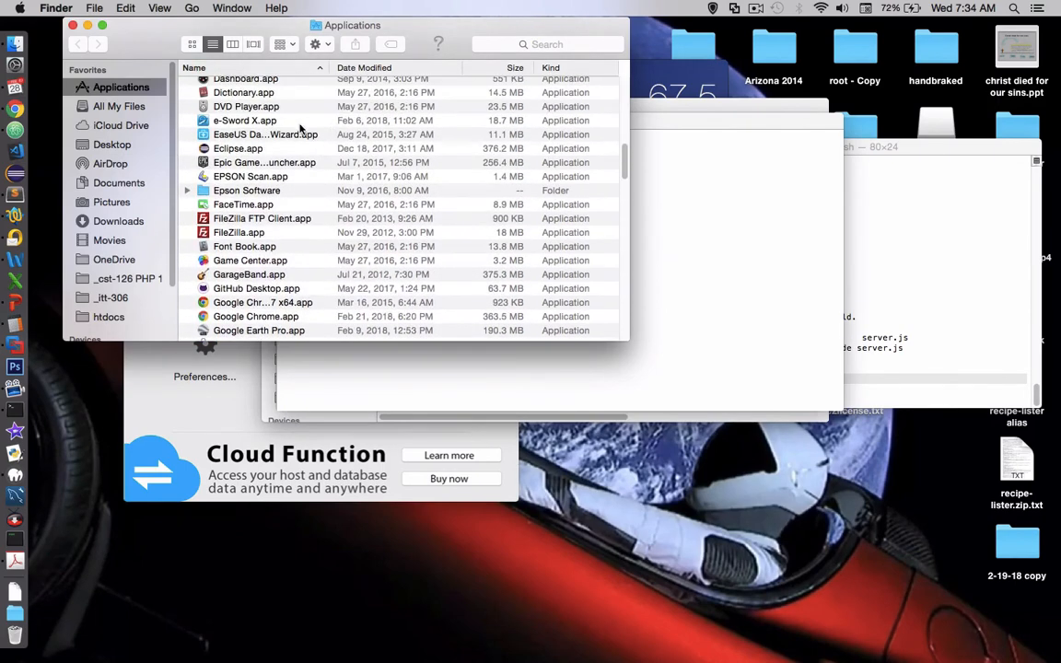
double_click(235, 149)
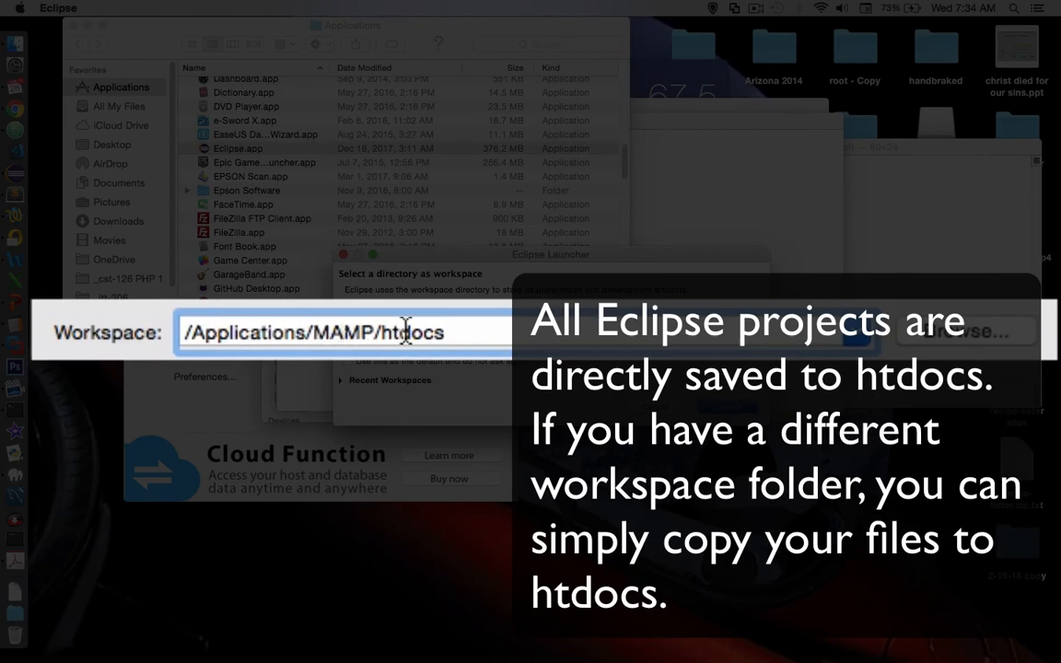
drag(383, 332, 457, 332)
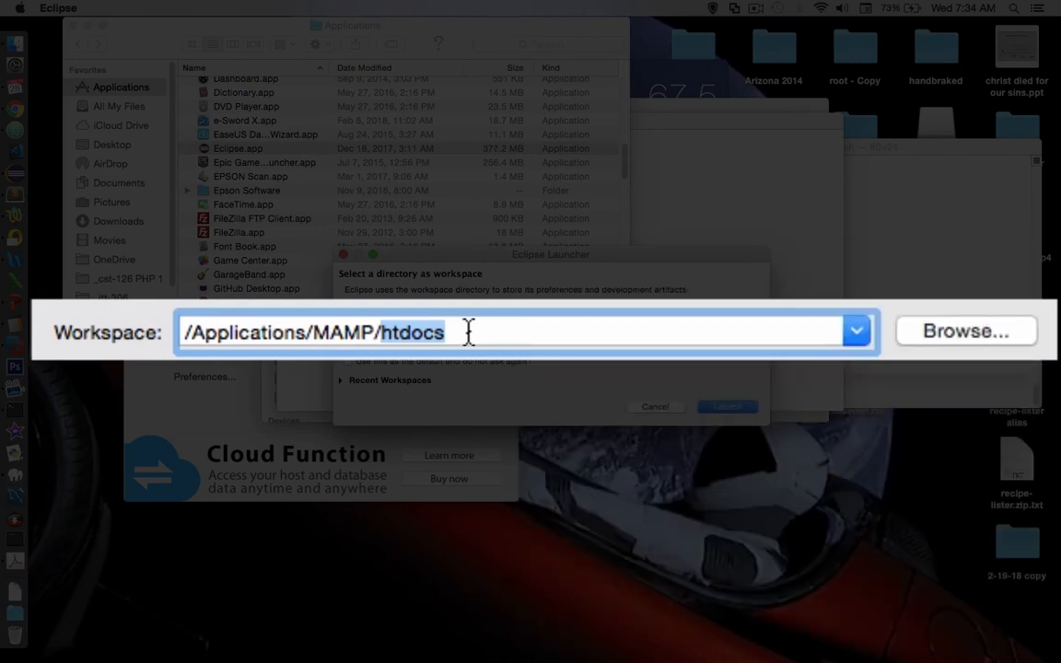
Browse to the htdocs folder for the workspace directory and launch the workspace at /Applications/MAMP/htdocs
click(723, 329)
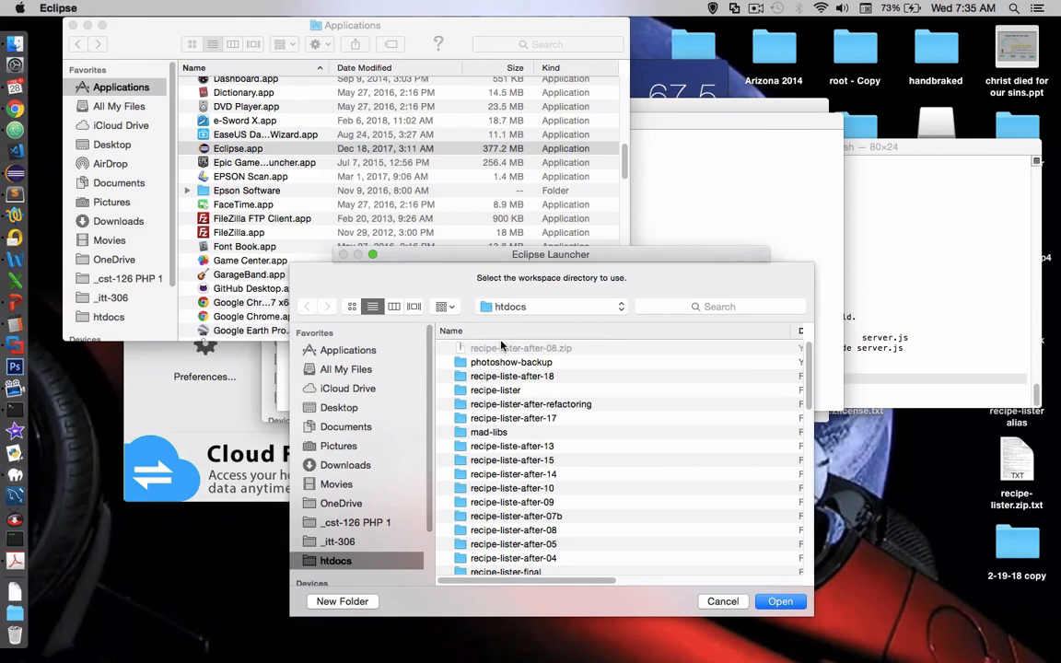
click(760, 604)
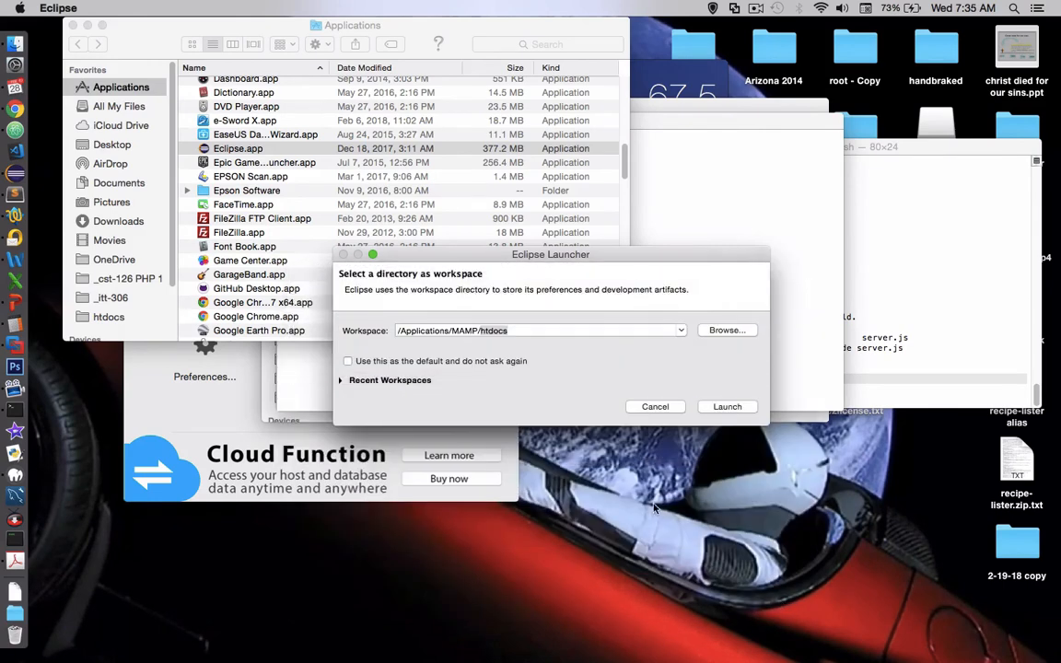
key(Return)
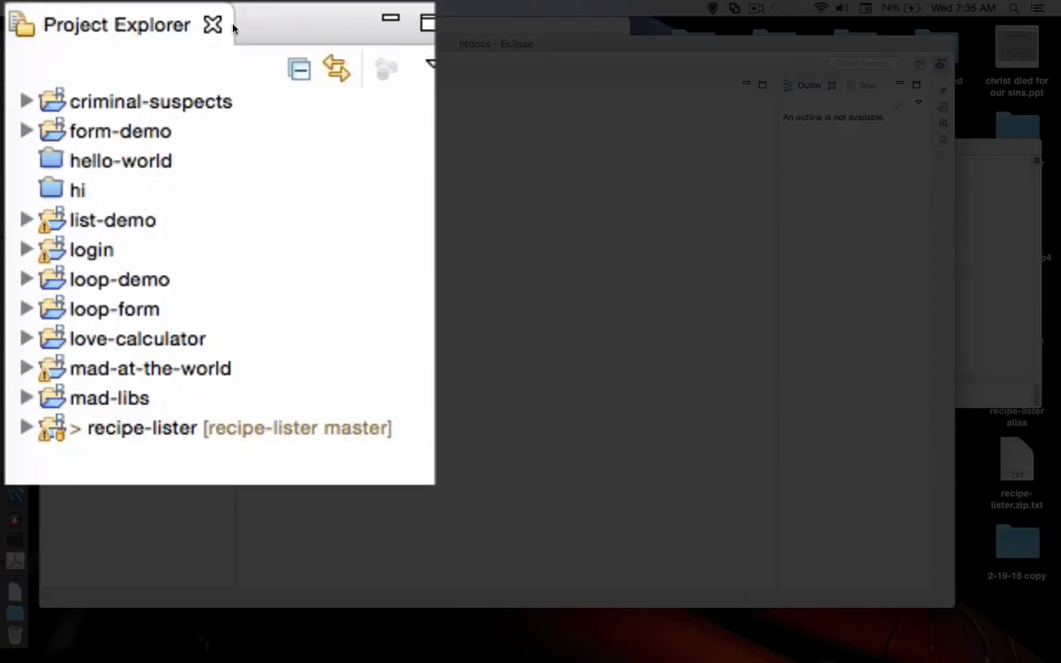
Show the Project Explorer view and examine the files inside the recipe-lister project, leaving the project collapsed
click(372, 7)
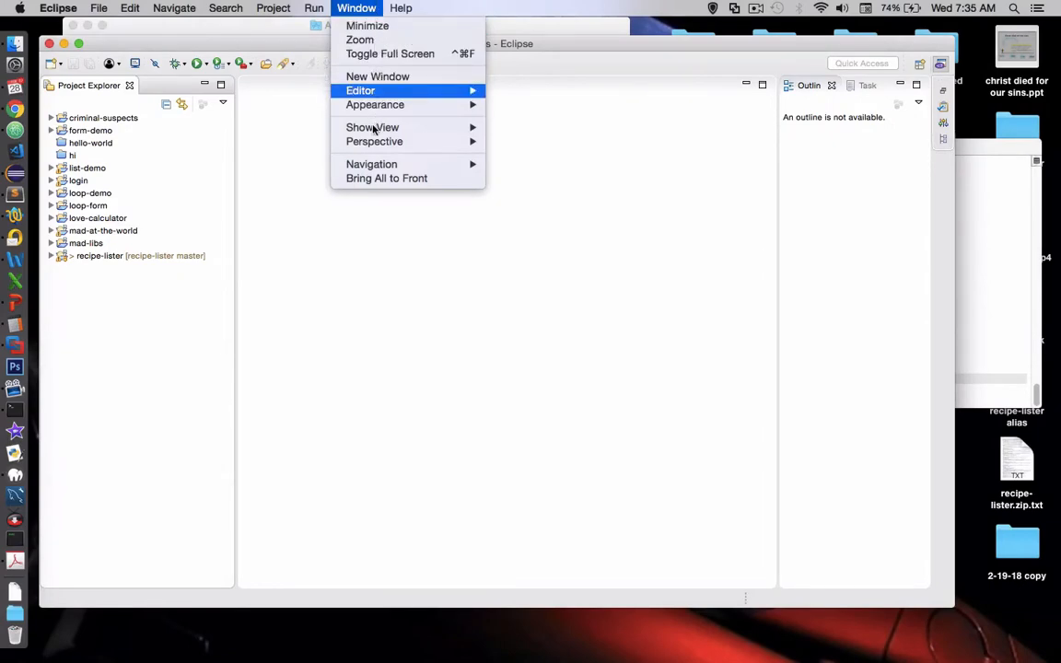
mouse_move(381, 130)
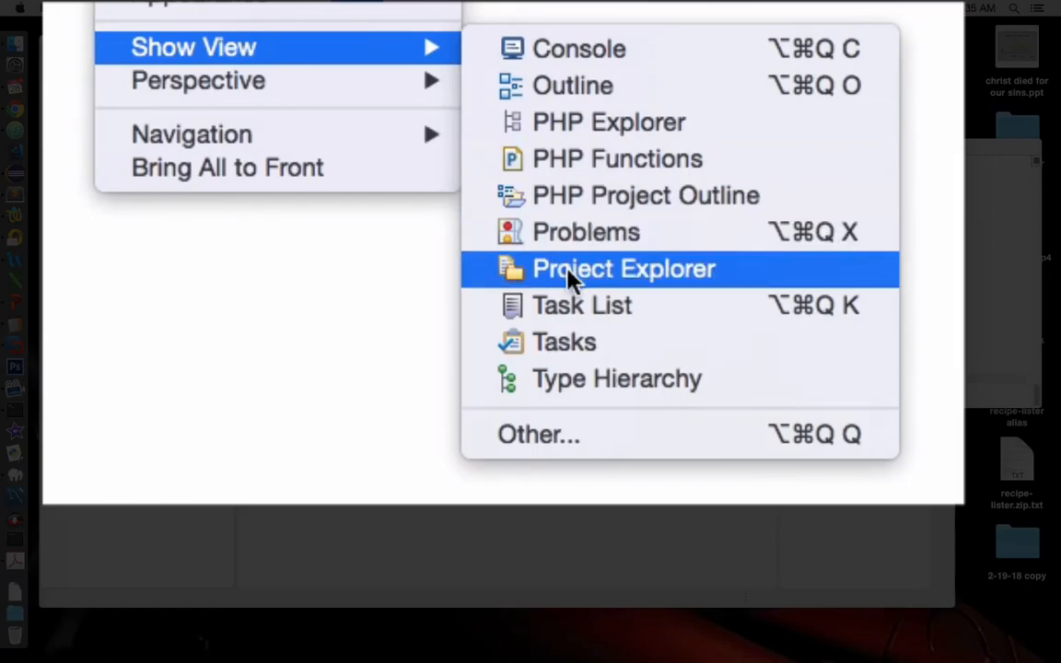
click(569, 276)
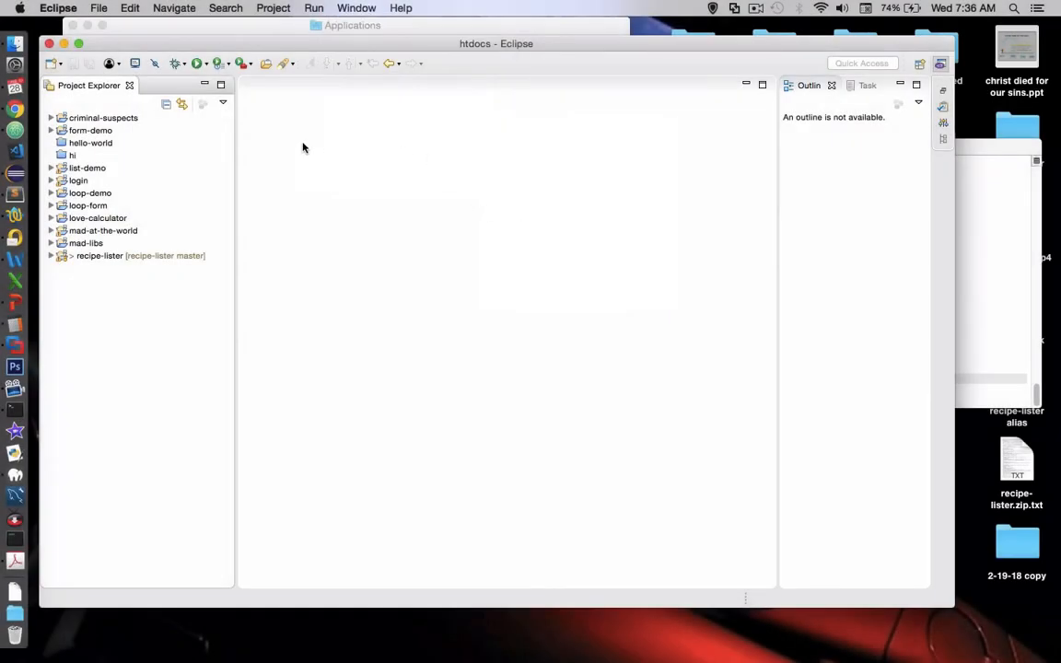
click(51, 256)
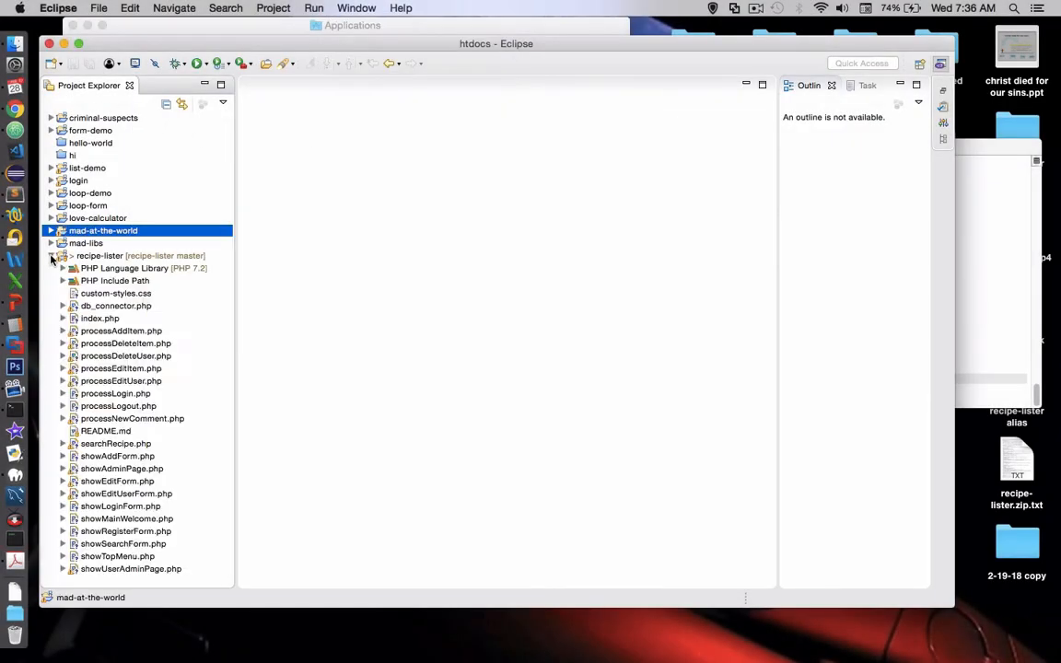
click(52, 256)
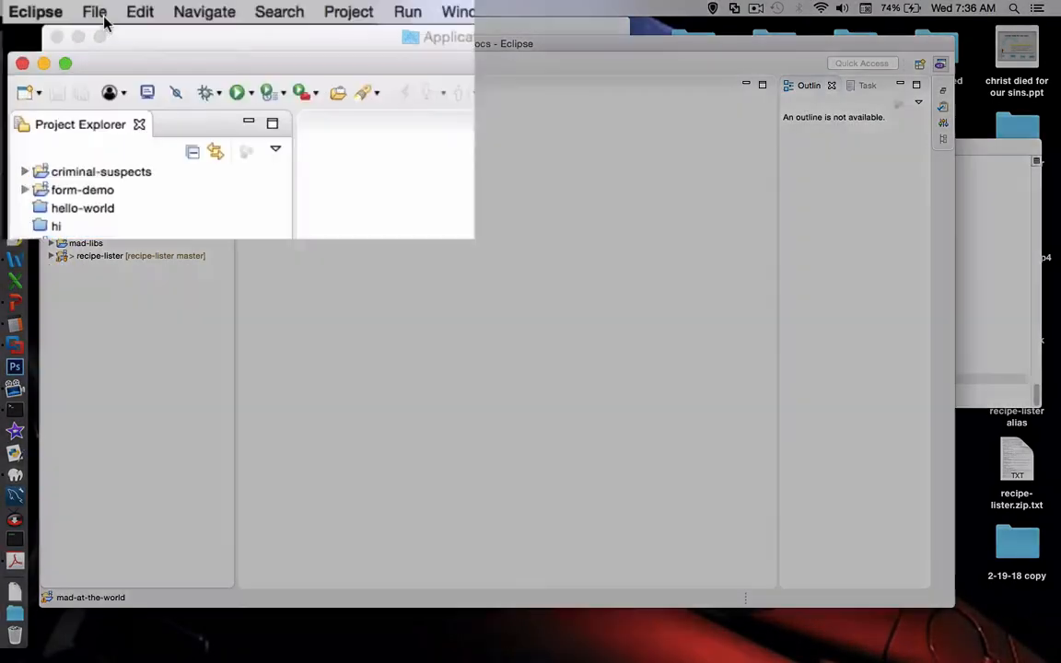
Open the creation wizard for a new PHP project in the htdocs workspace
click(98, 7)
mouse_move(201, 26)
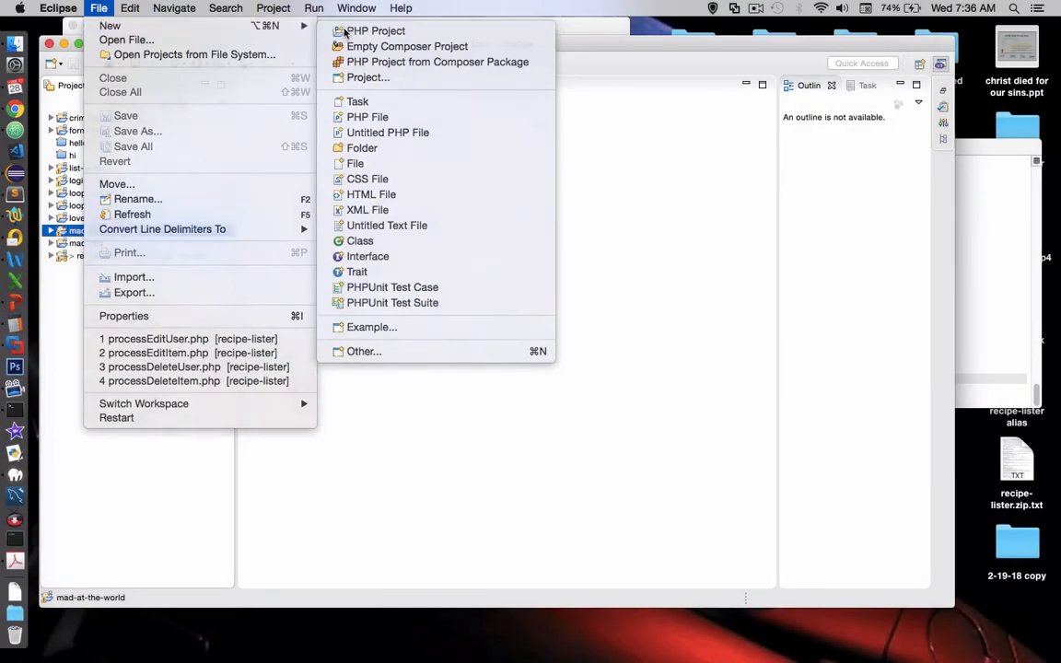
click(757, 73)
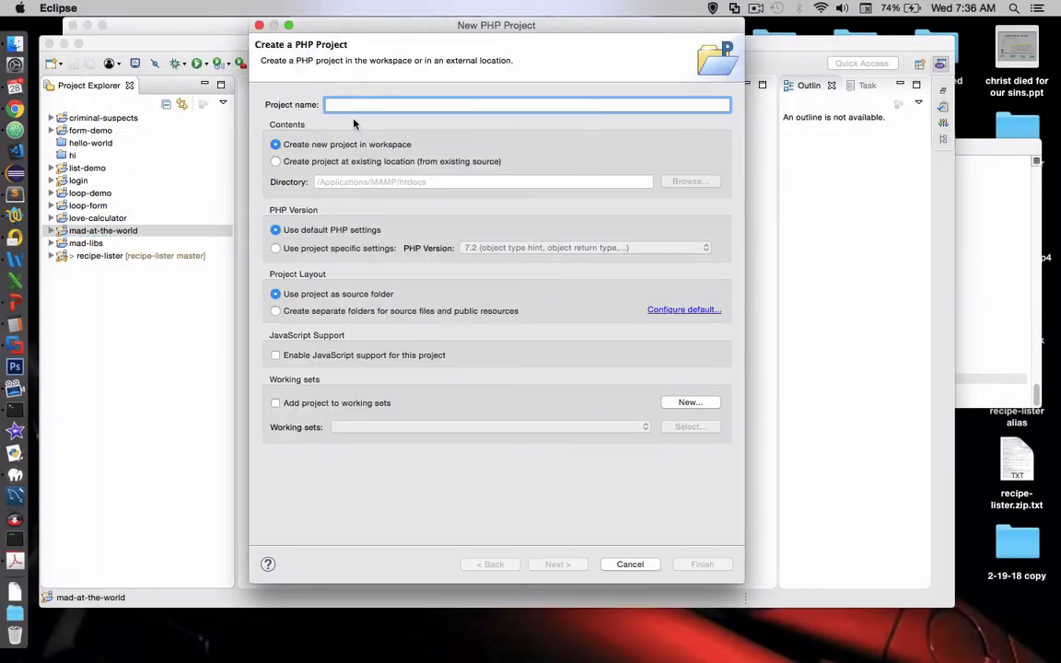